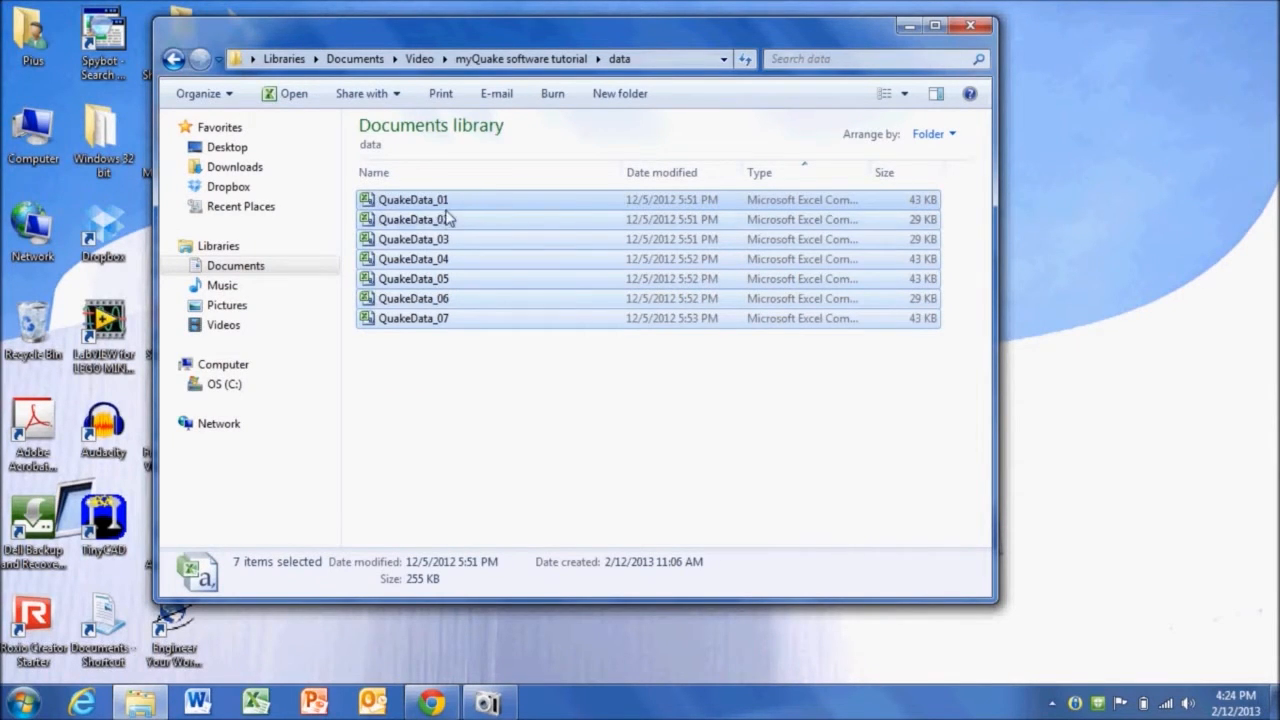
- Open QuakeData_01, select columns A to C, and insert a scatter chart with smooth lines
left_click(395, 356)
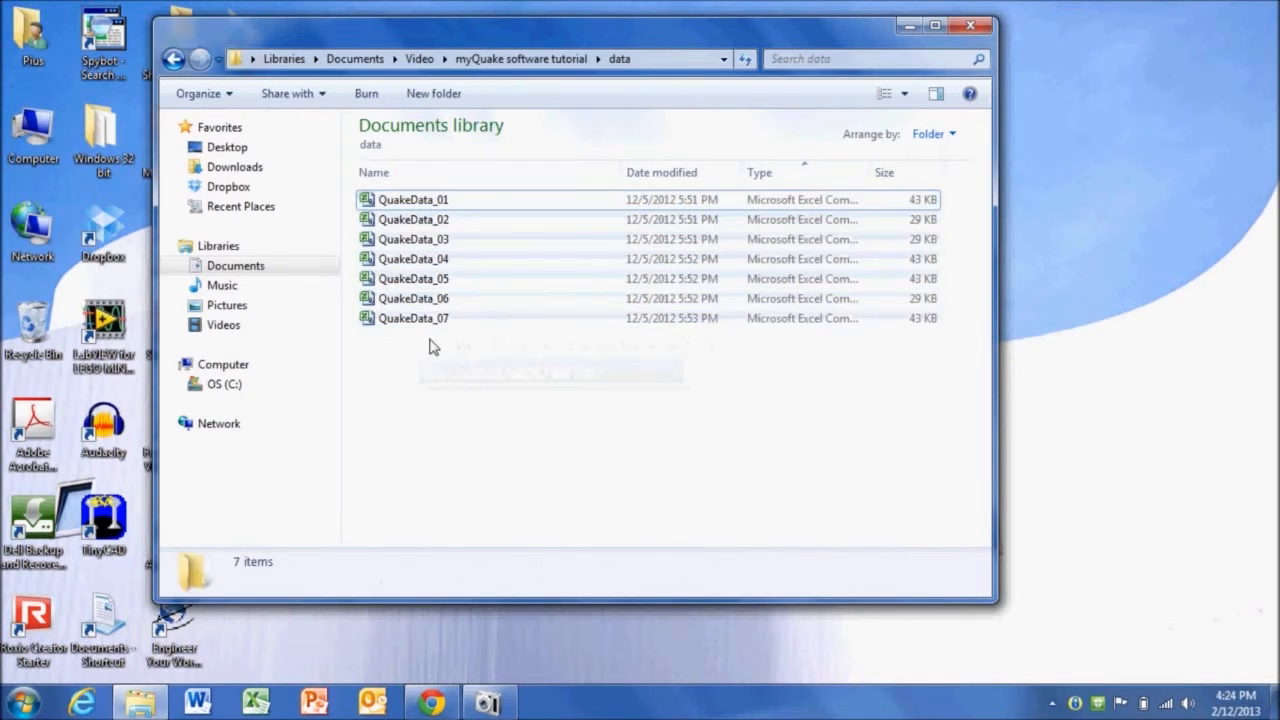
double_click(391, 205)
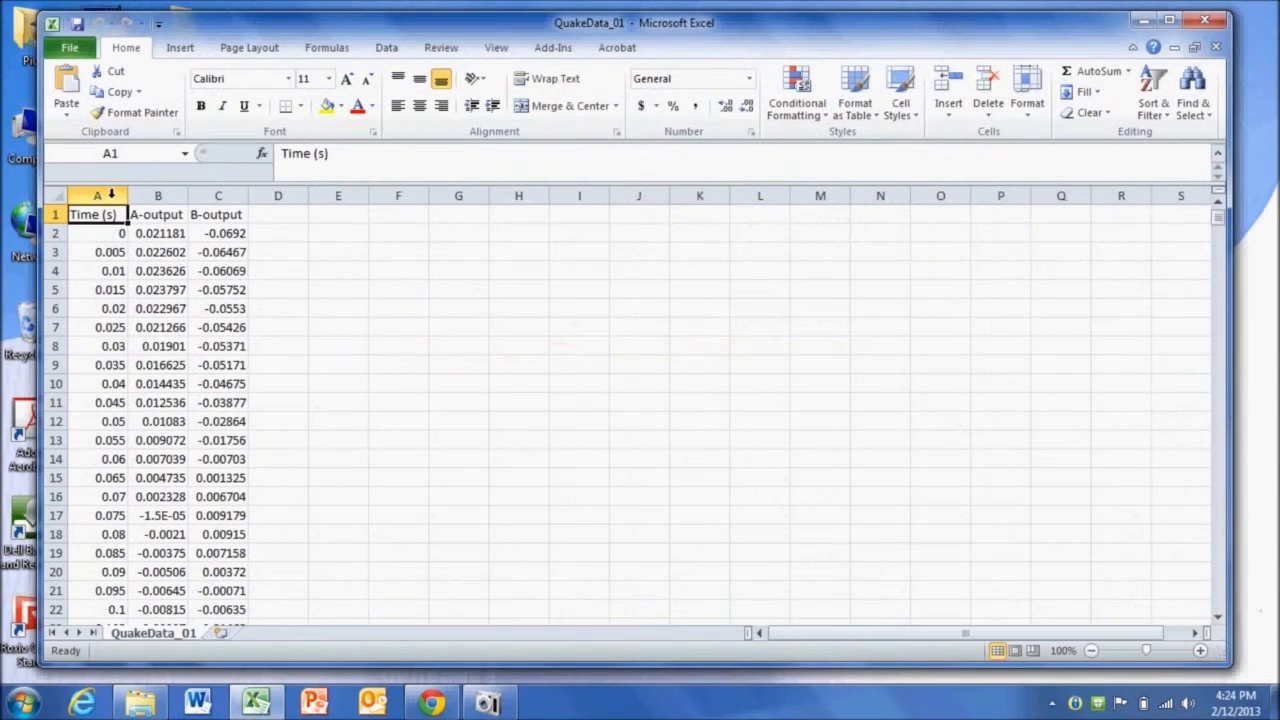
left_click_drag(105, 190, 207, 191)
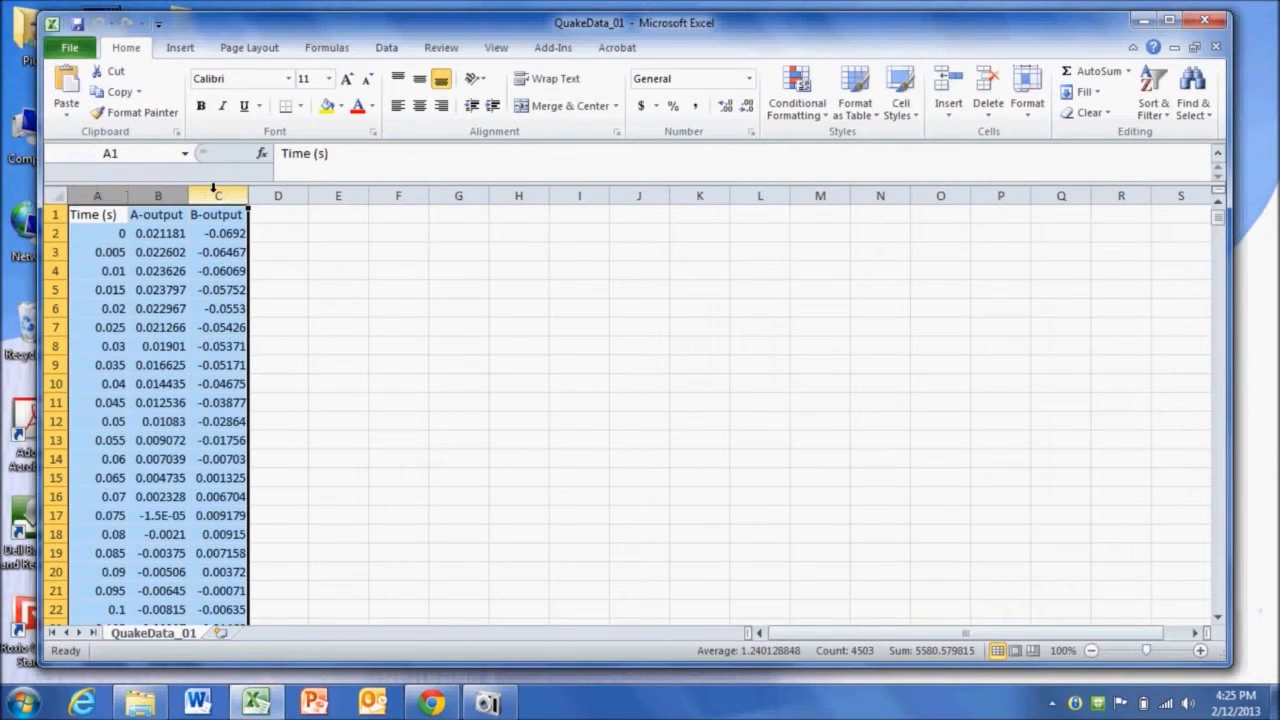
left_click(189, 52)
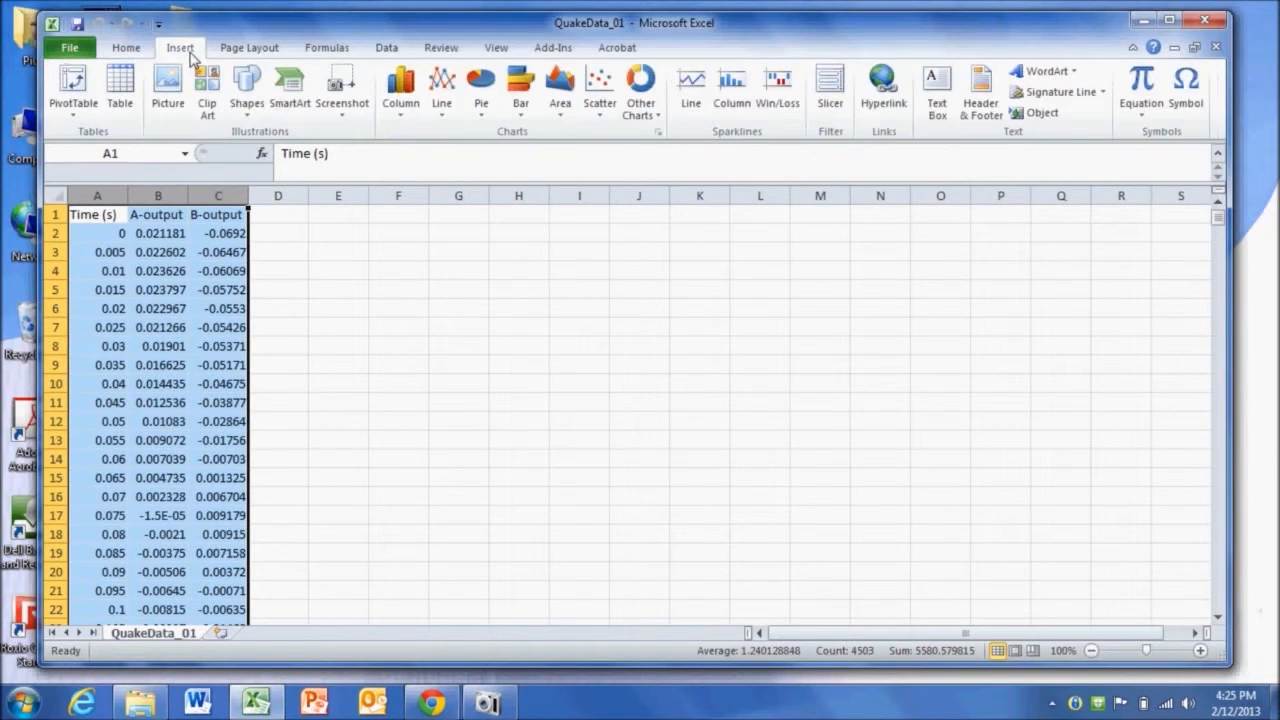
left_click(609, 96)
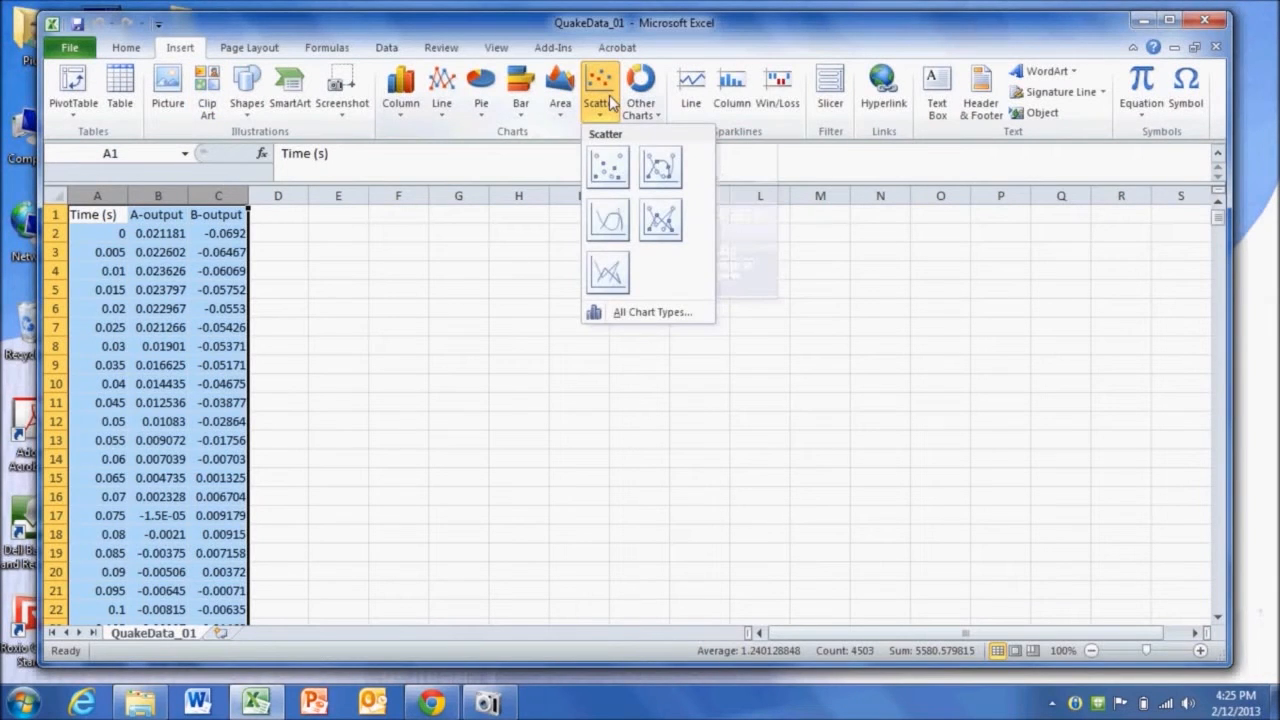
left_click(608, 220)
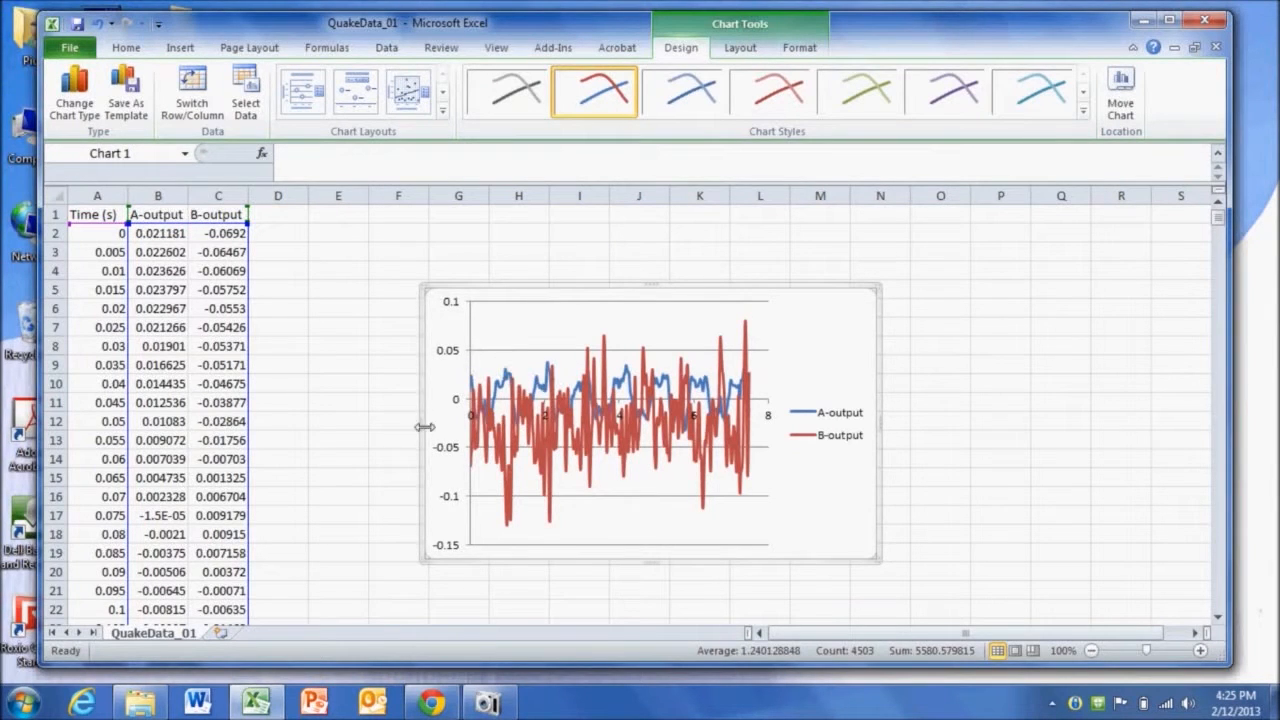
- Widen the chart so it spans roughly columns B through N
left_click_drag(427, 432, 198, 425)
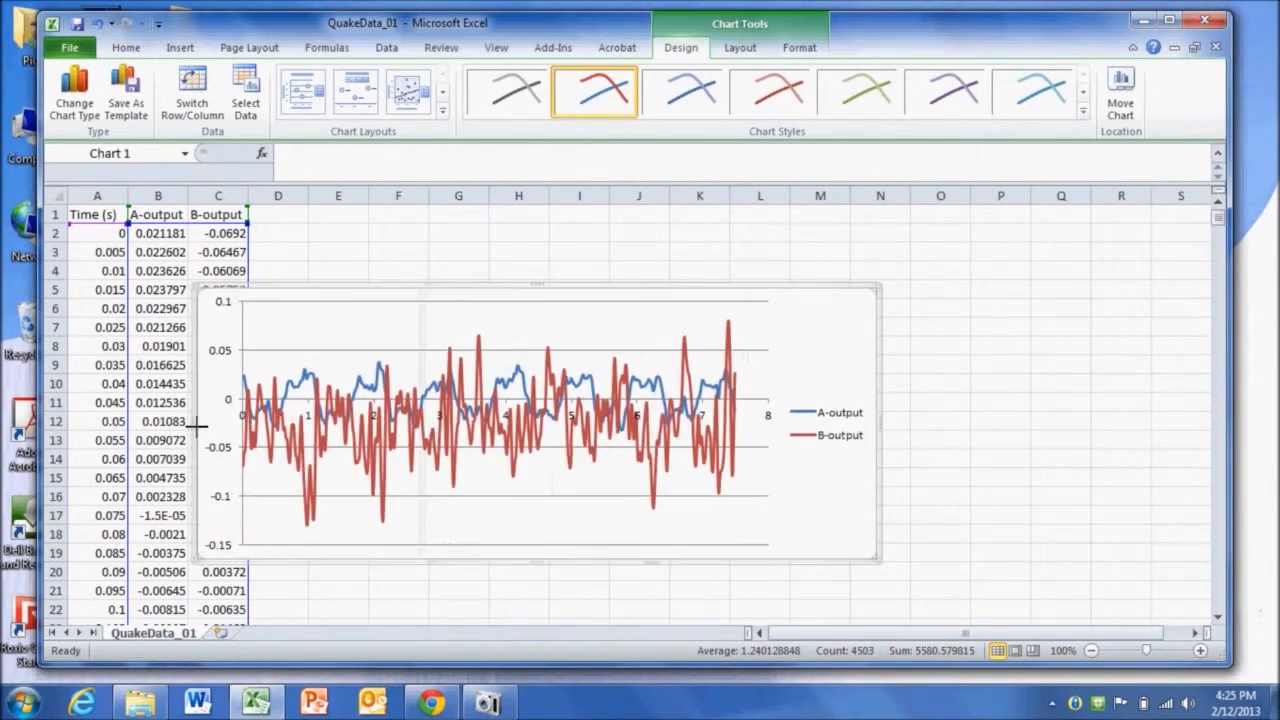
left_click_drag(878, 422, 1063, 462)
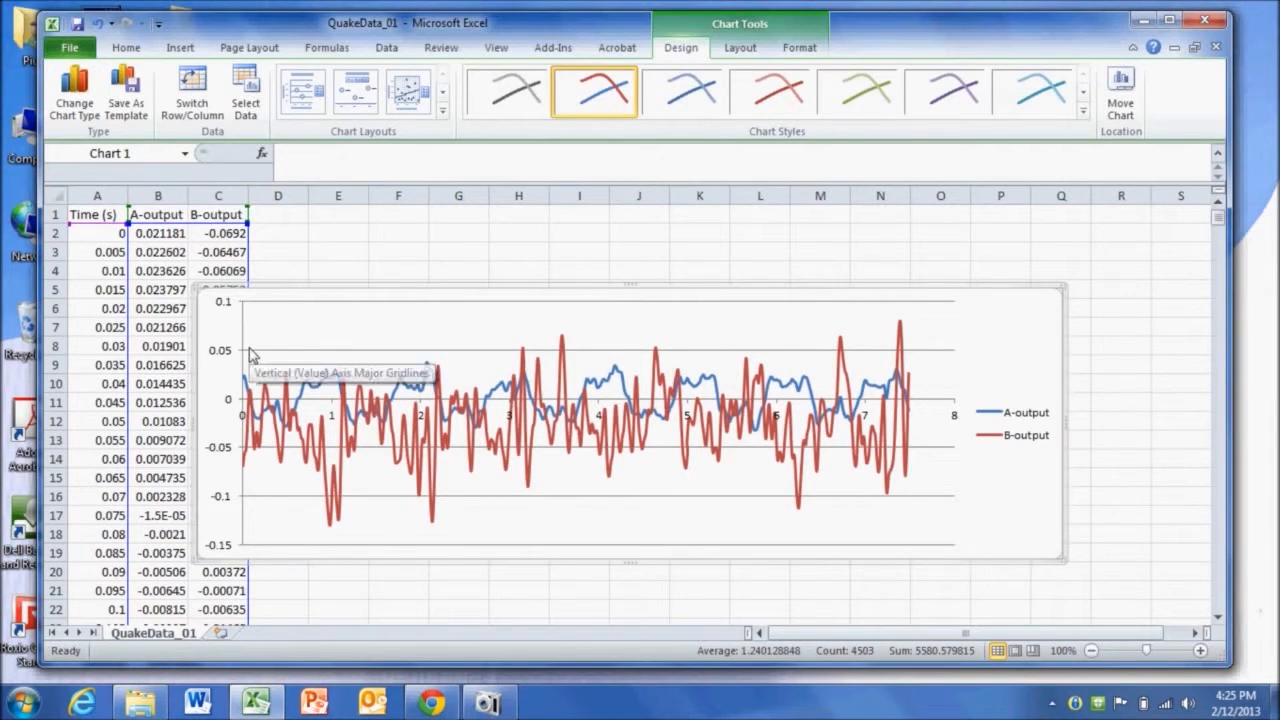
- Delete the A-output series from the chart
mouse_move(806, 455)
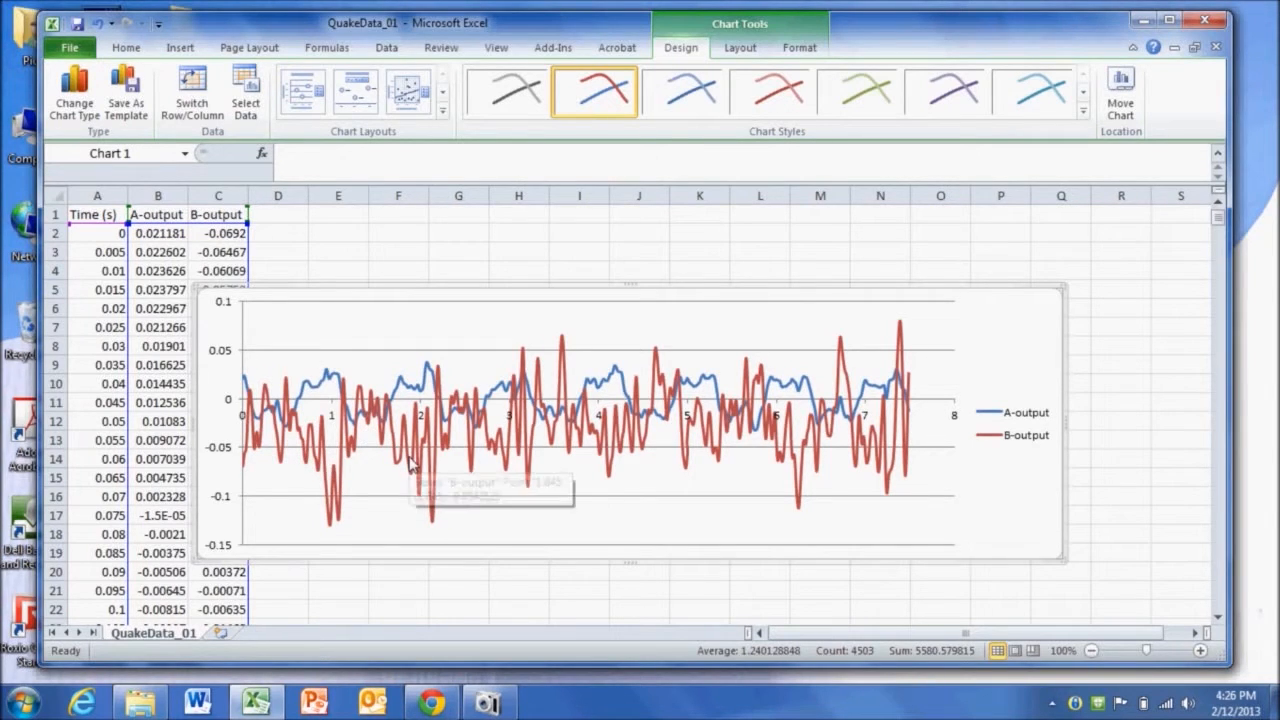
left_click(407, 389)
key("Delete")
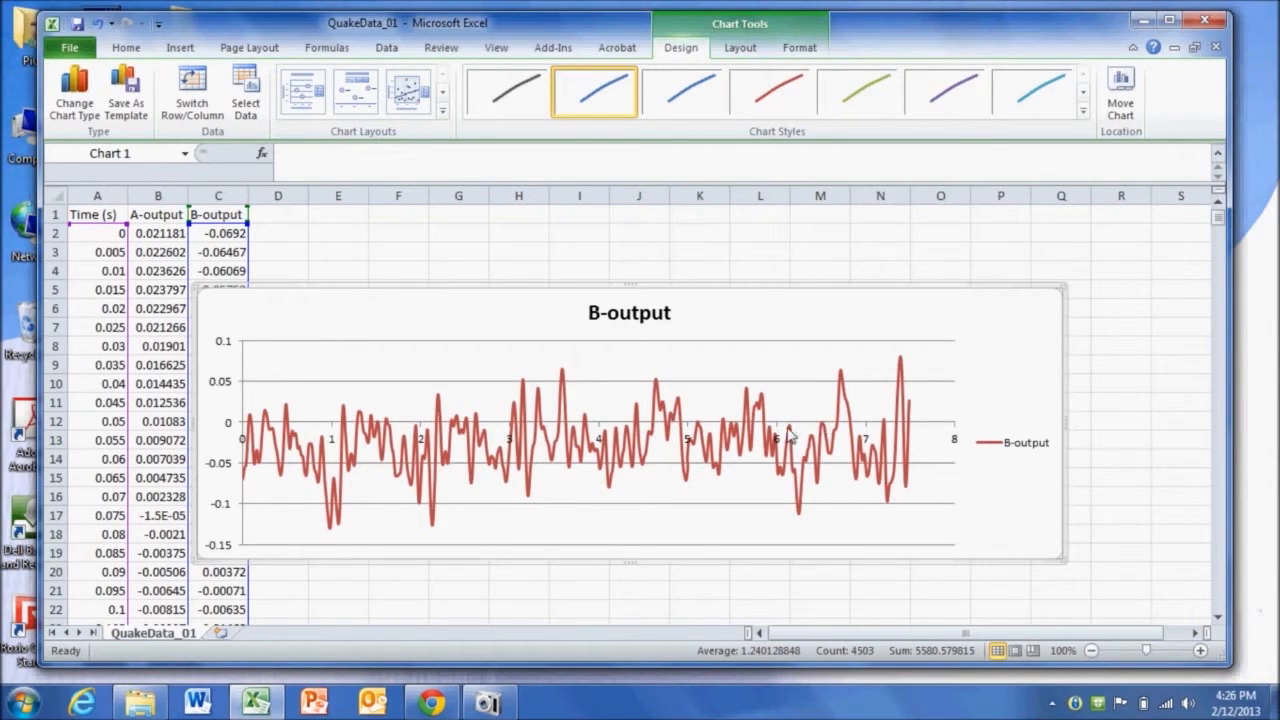
- Enter the start time 0.96 in cell G1, reading the B-output curve's point values
mouse_move(333, 530)
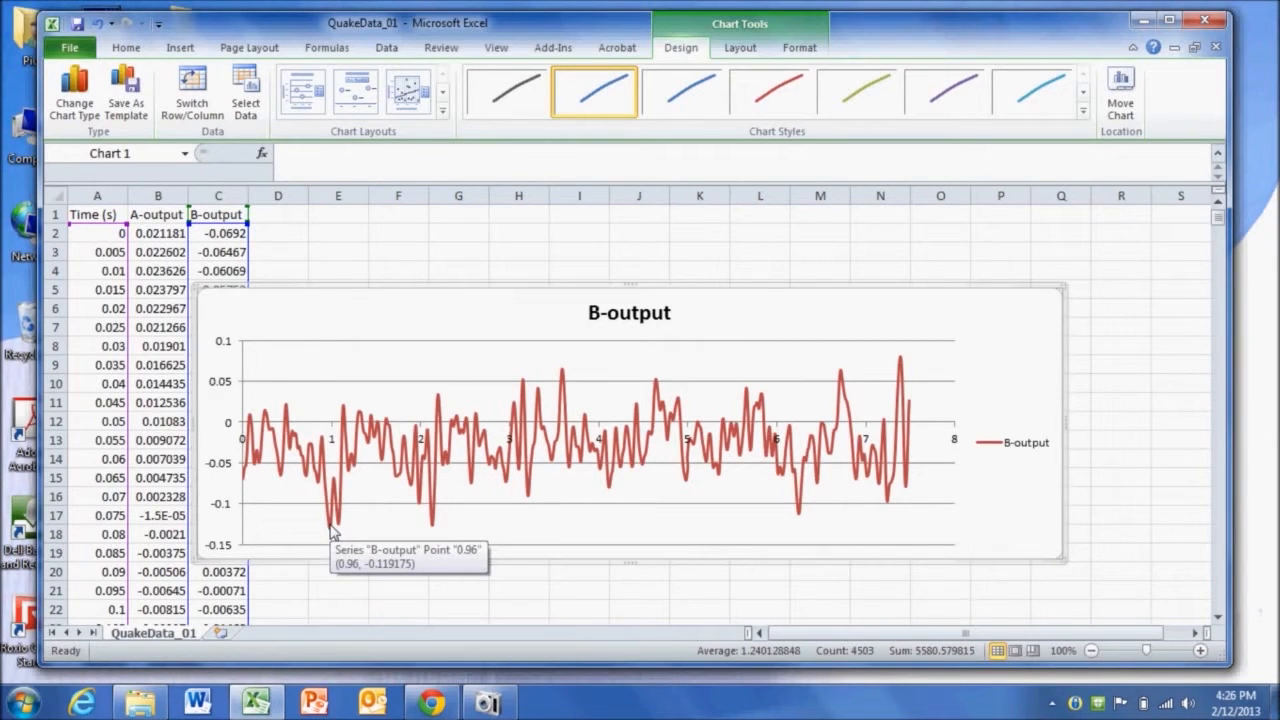
left_click(453, 219)
type("start")
key("Return")
left_click(453, 219)
type(".96")
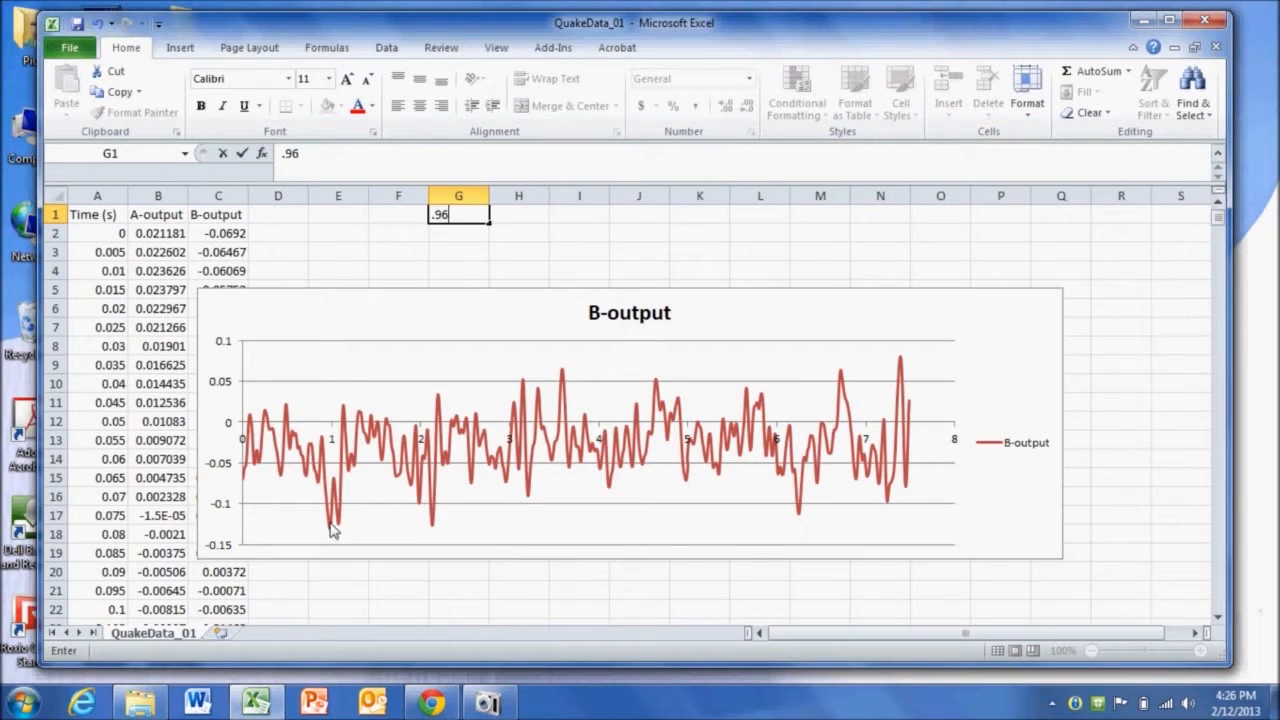
mouse_move(435, 505)
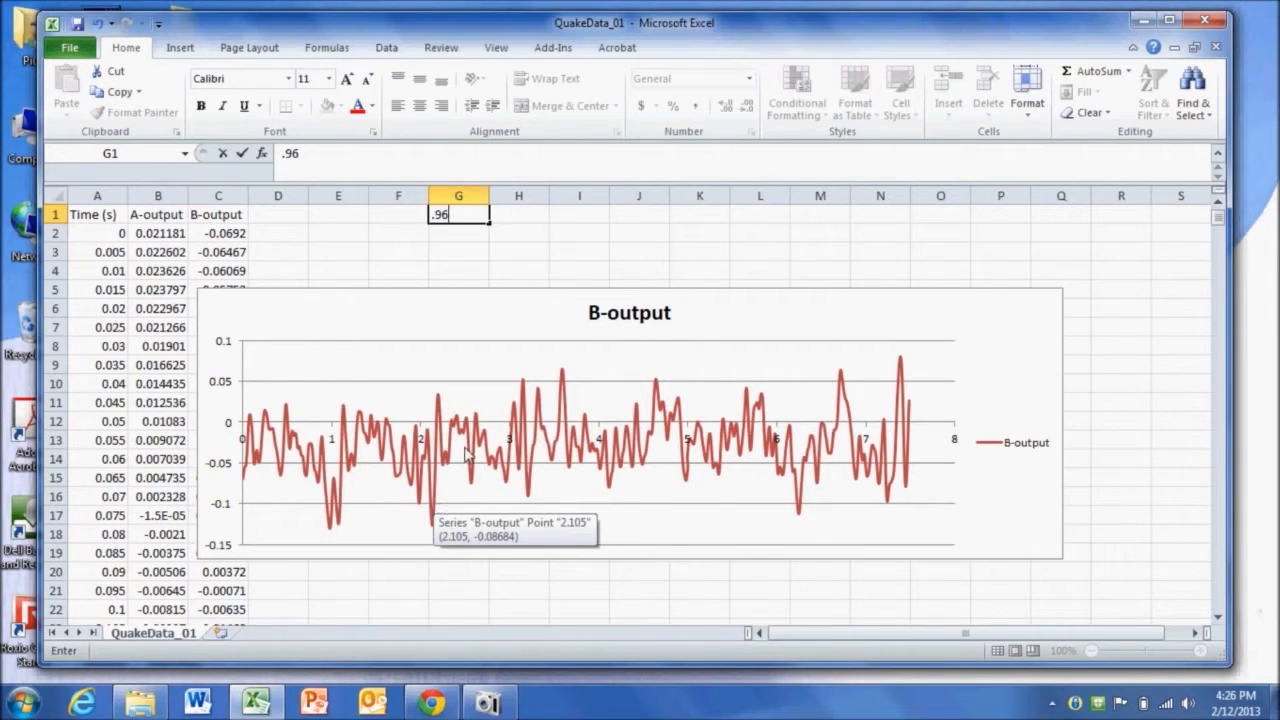
mouse_move(530, 483)
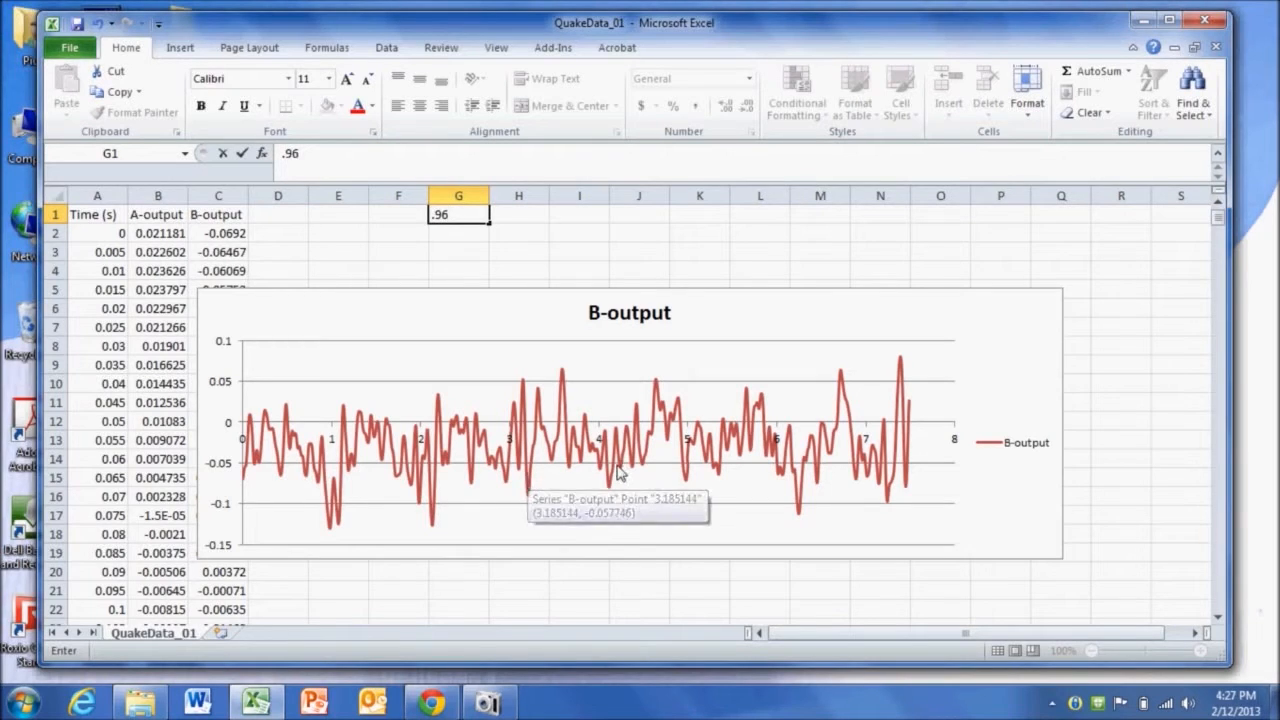
mouse_move(614, 470)
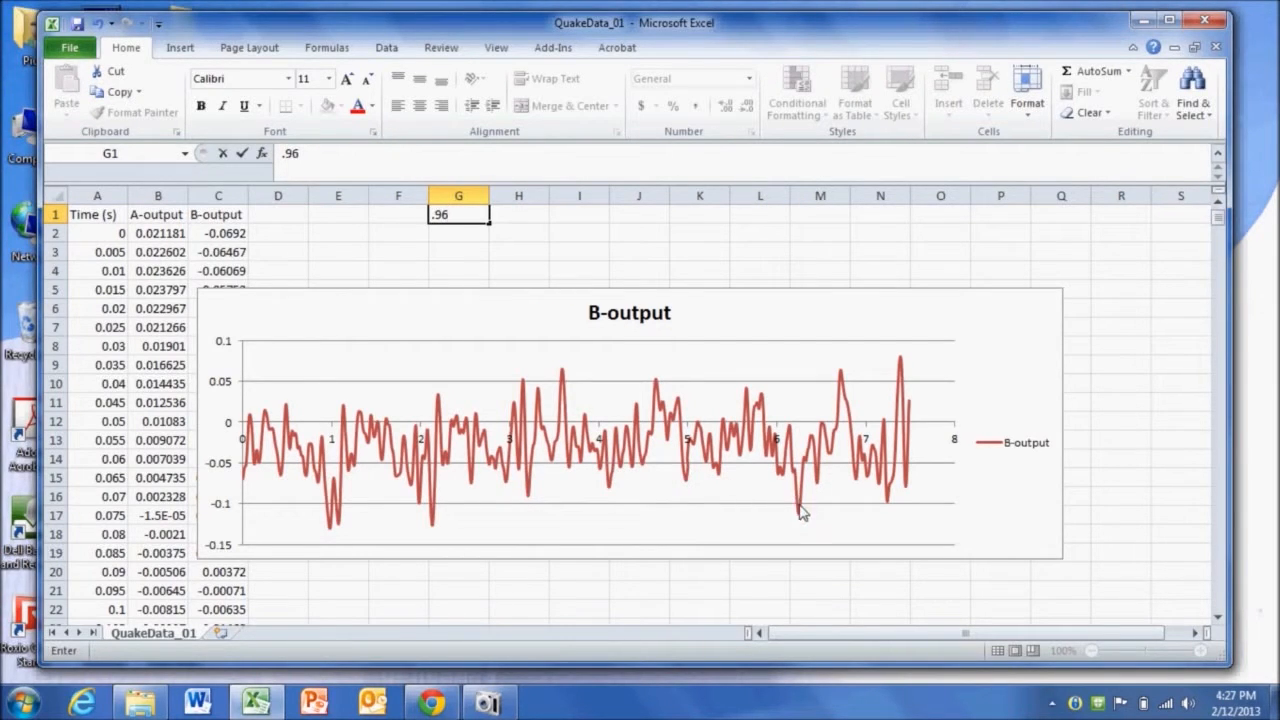
mouse_move(800, 518)
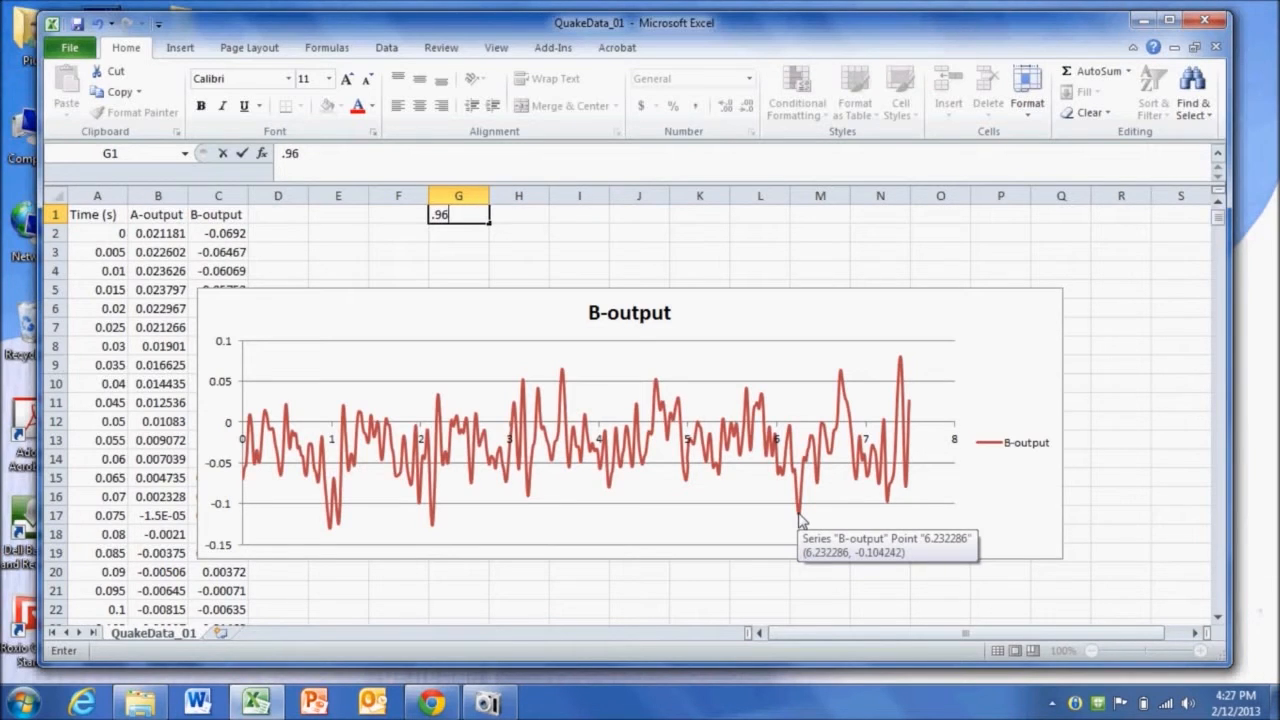
key("Return")
- Label F1 and F2 as start and end, and enter the end time 6.232 in G2
left_click(408, 215)
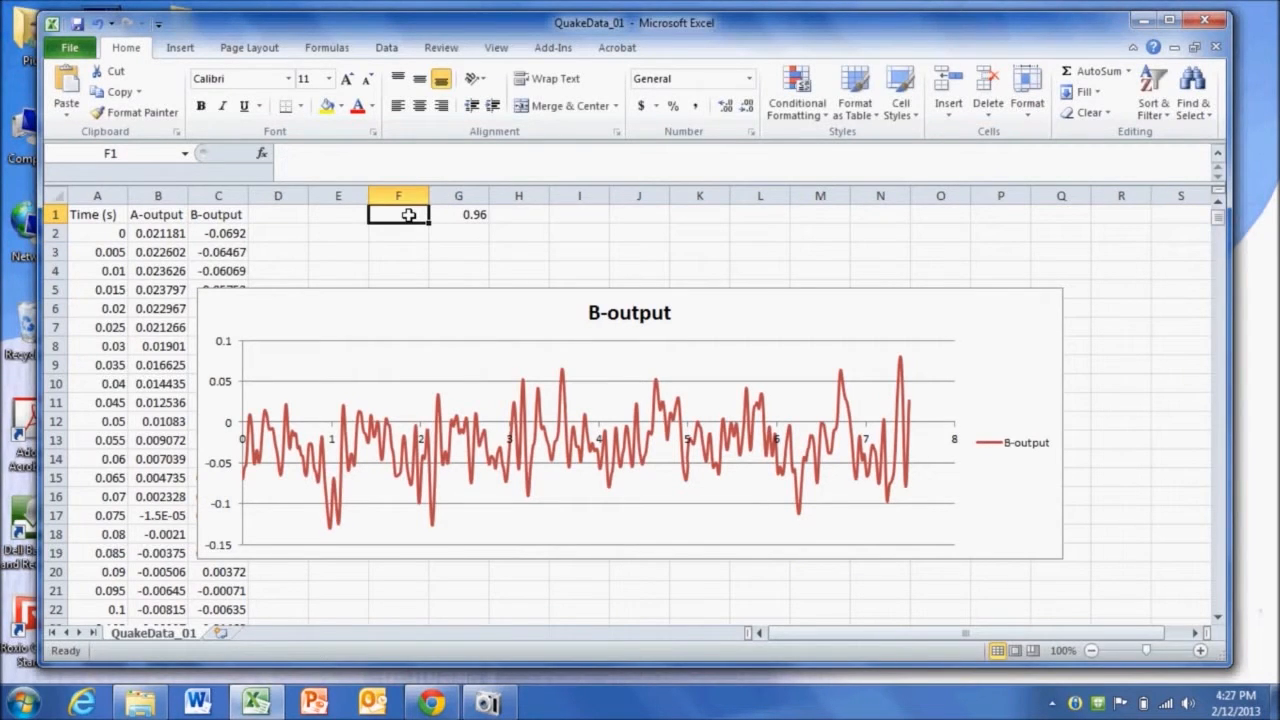
type("start")
key("Return")
type("end")
key("Return")
key("Up")
key("Right")
type("6.232")
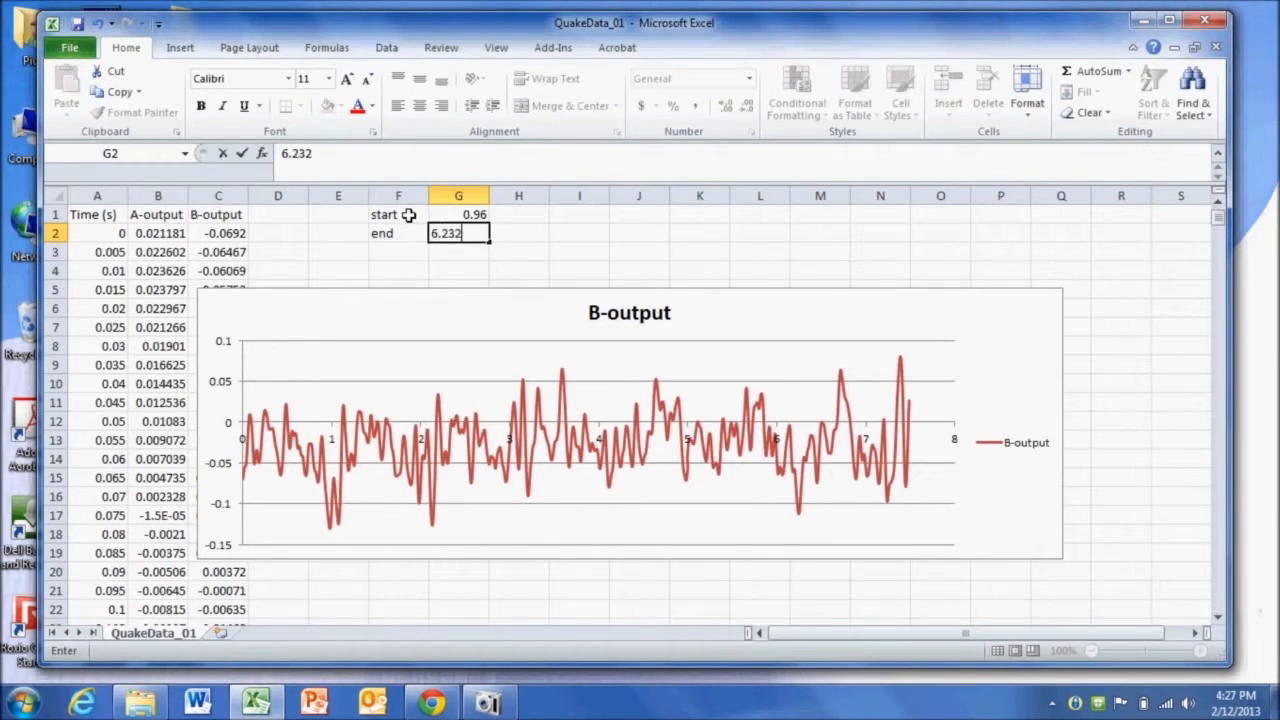
key("Return")
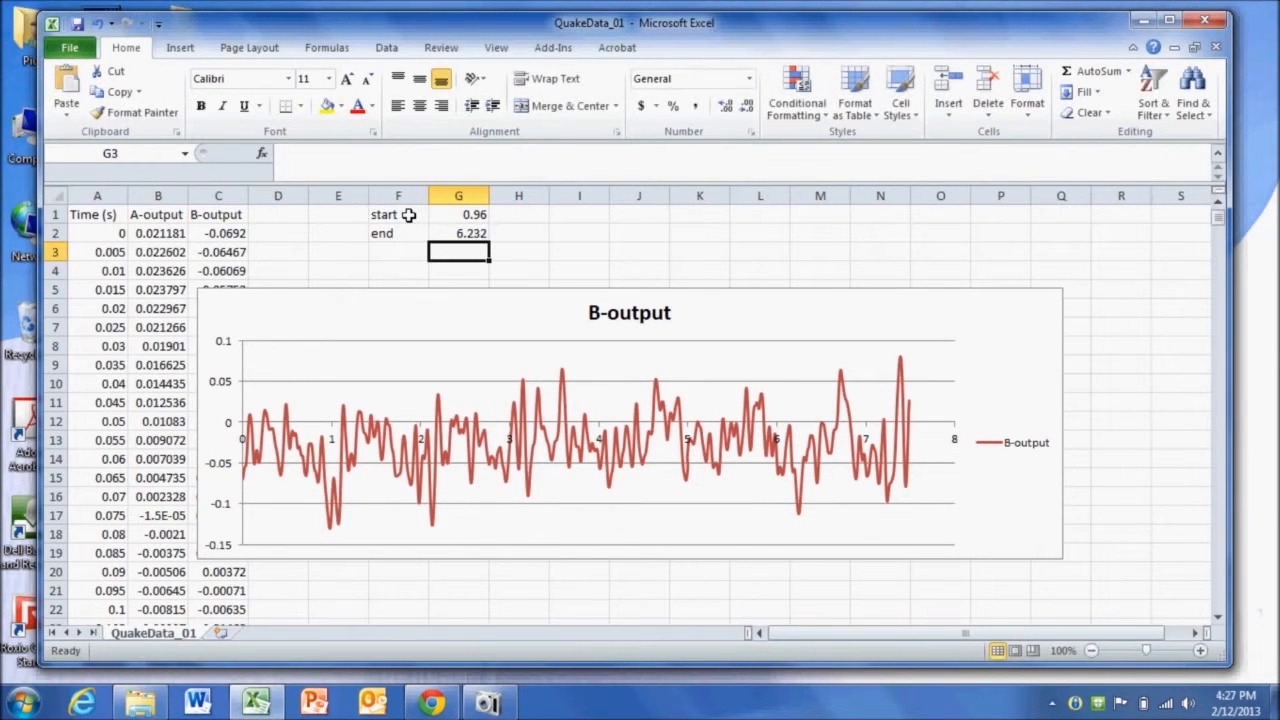
- Label F3 as total and enter the formula =G2-G1 in G3
key("Left")
type("total")
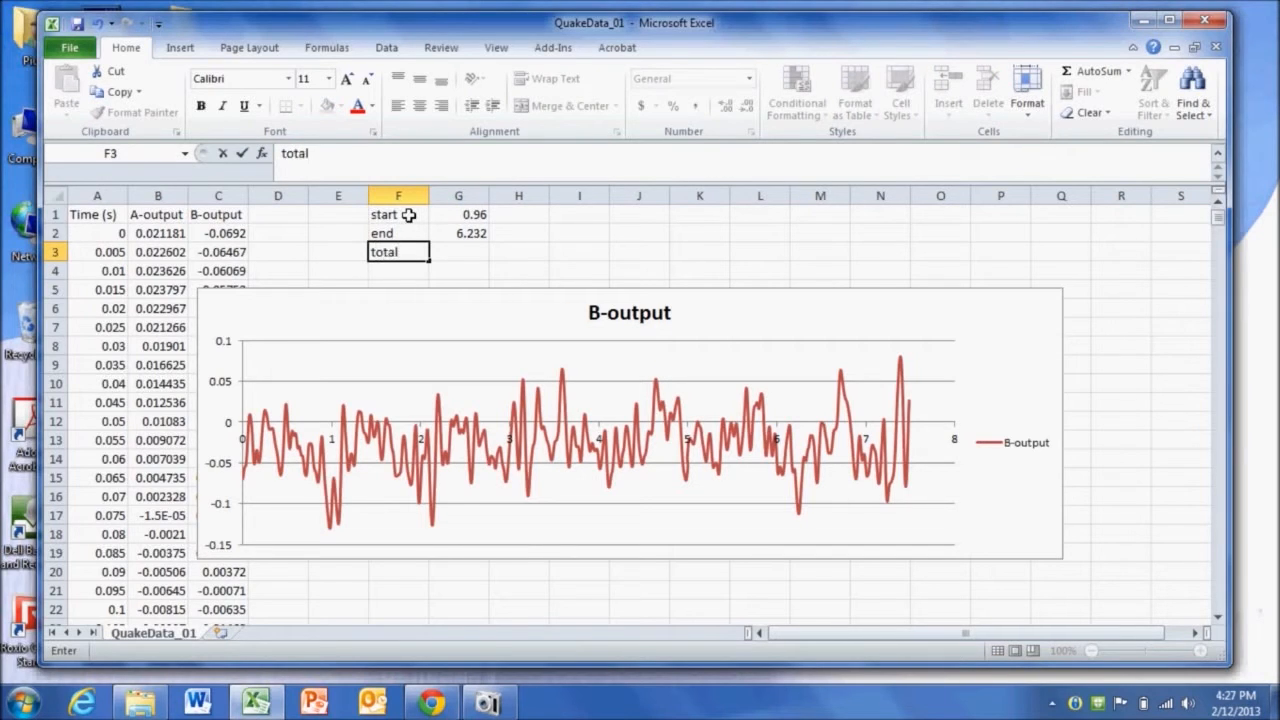
key("Tab")
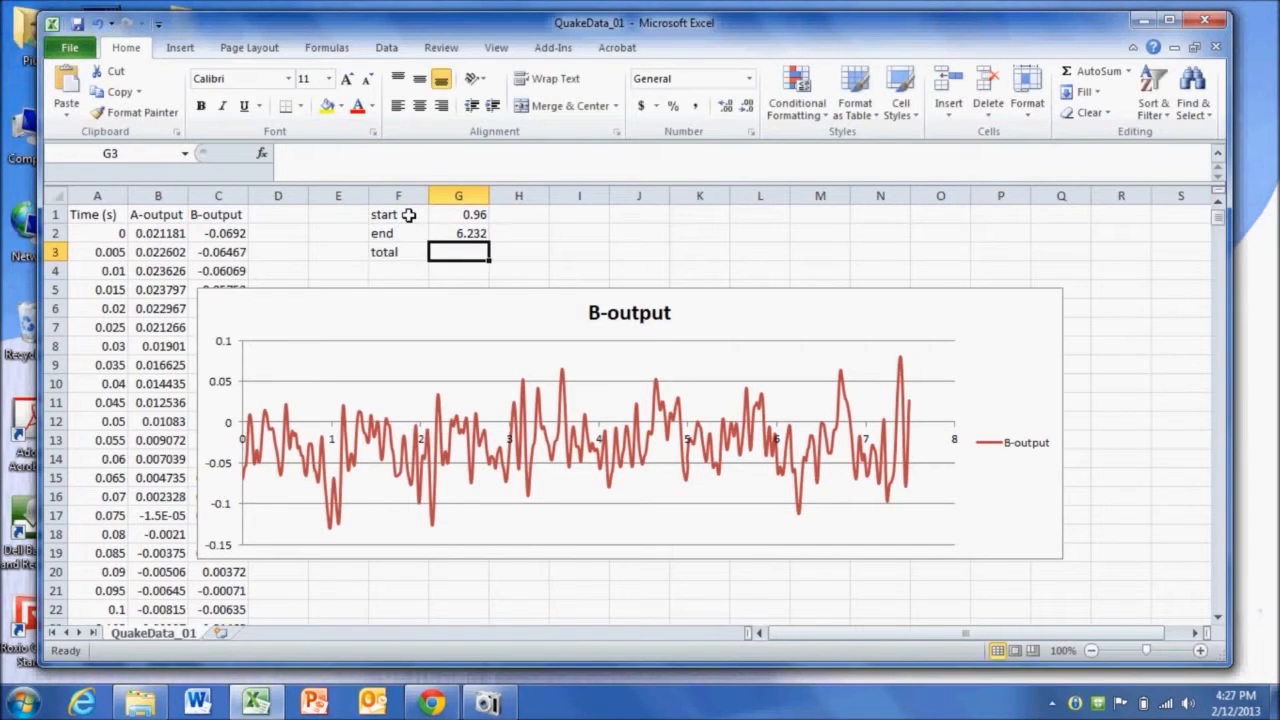
type("=")
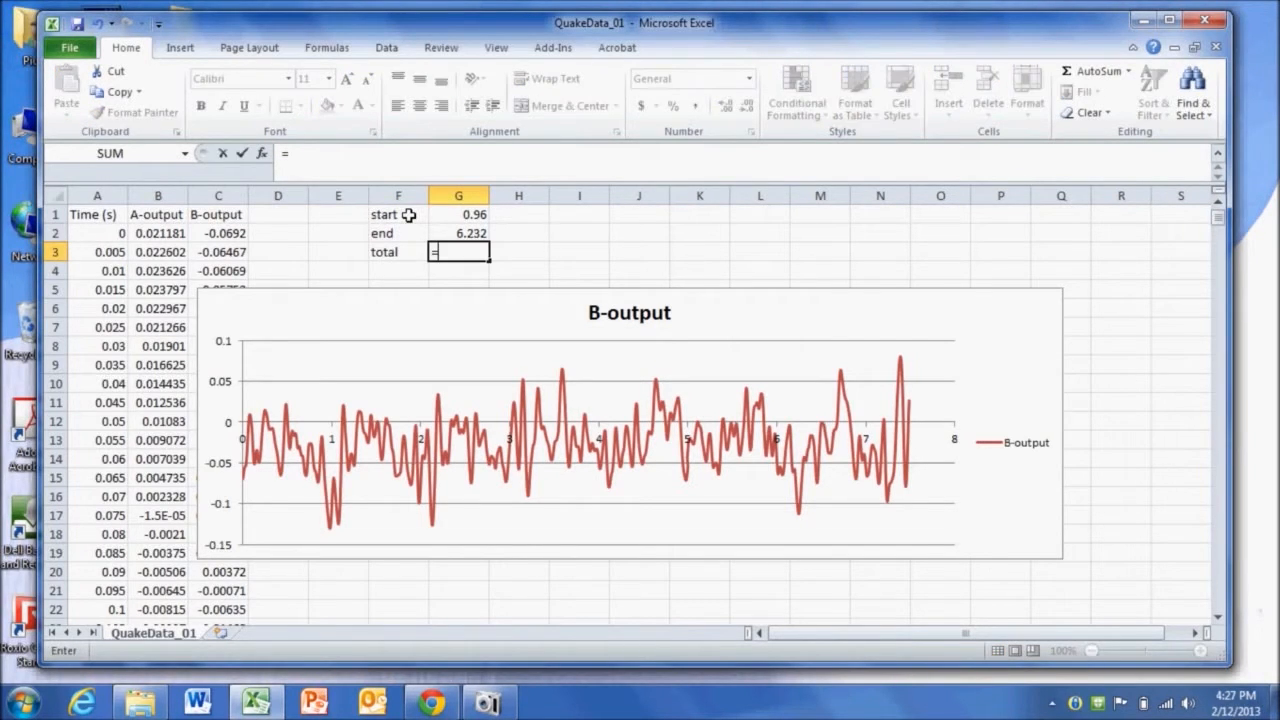
left_click(437, 233)
type("-")
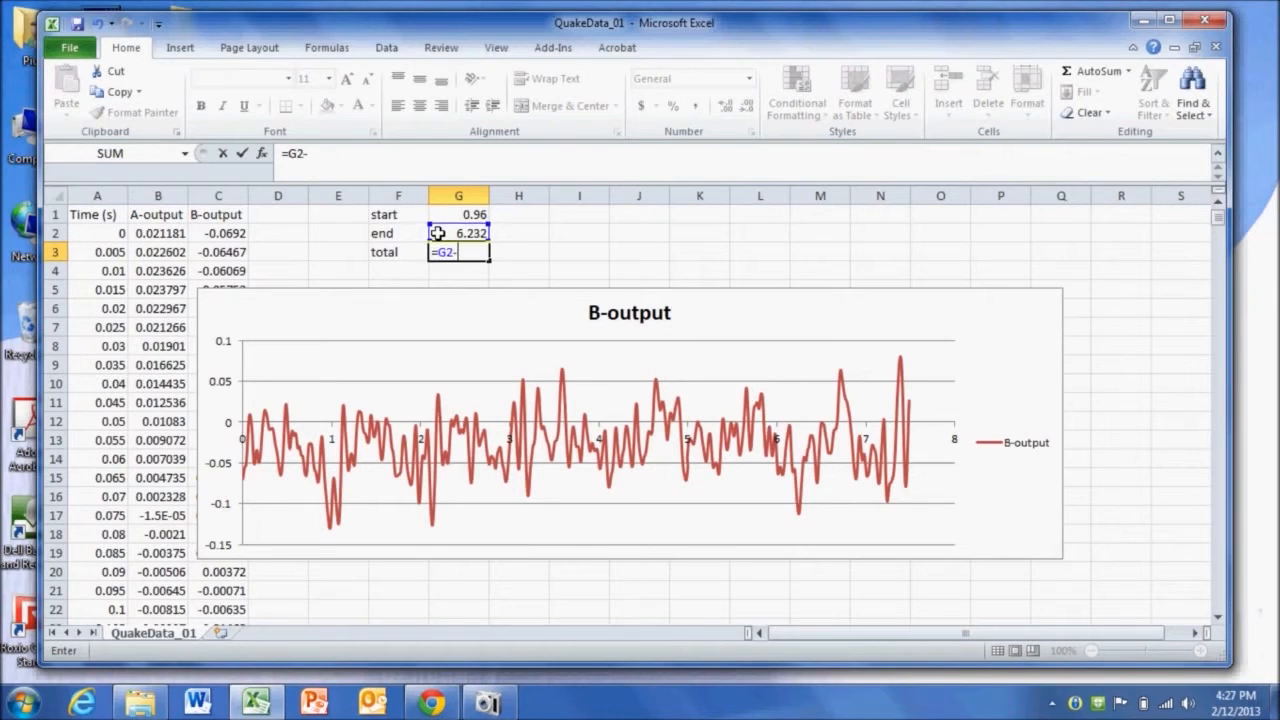
left_click(468, 214)
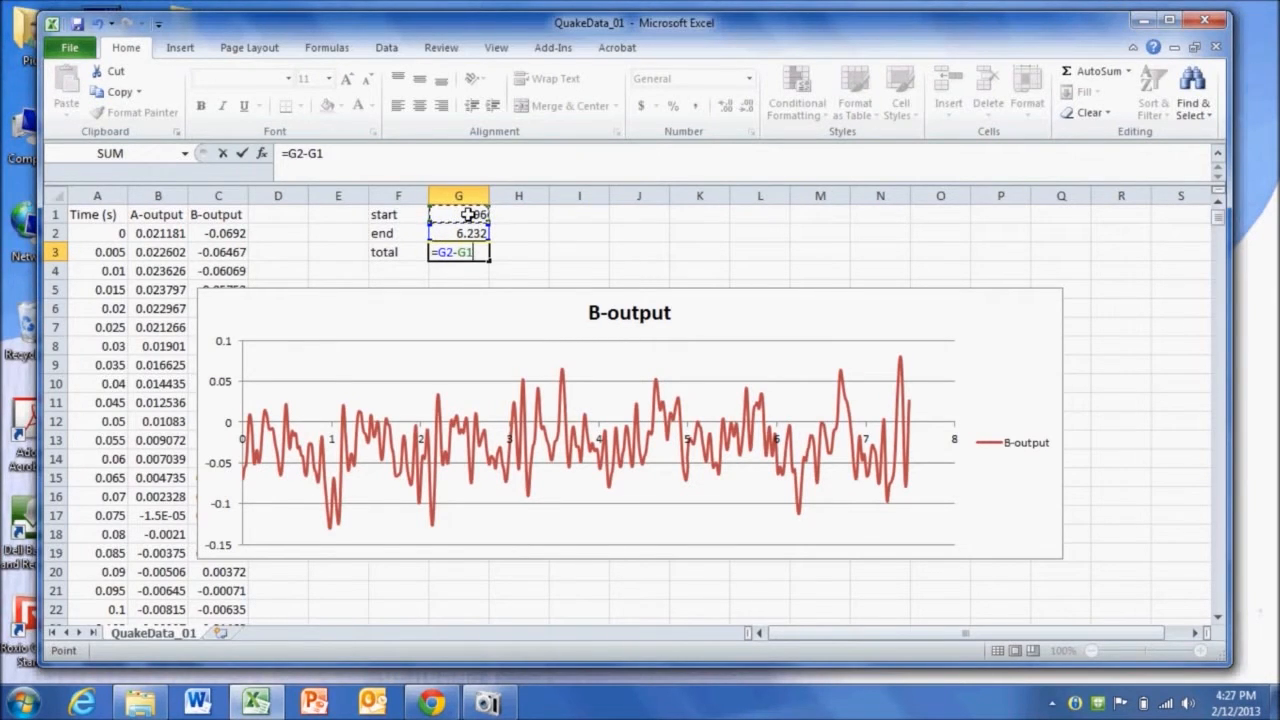
key("Return")
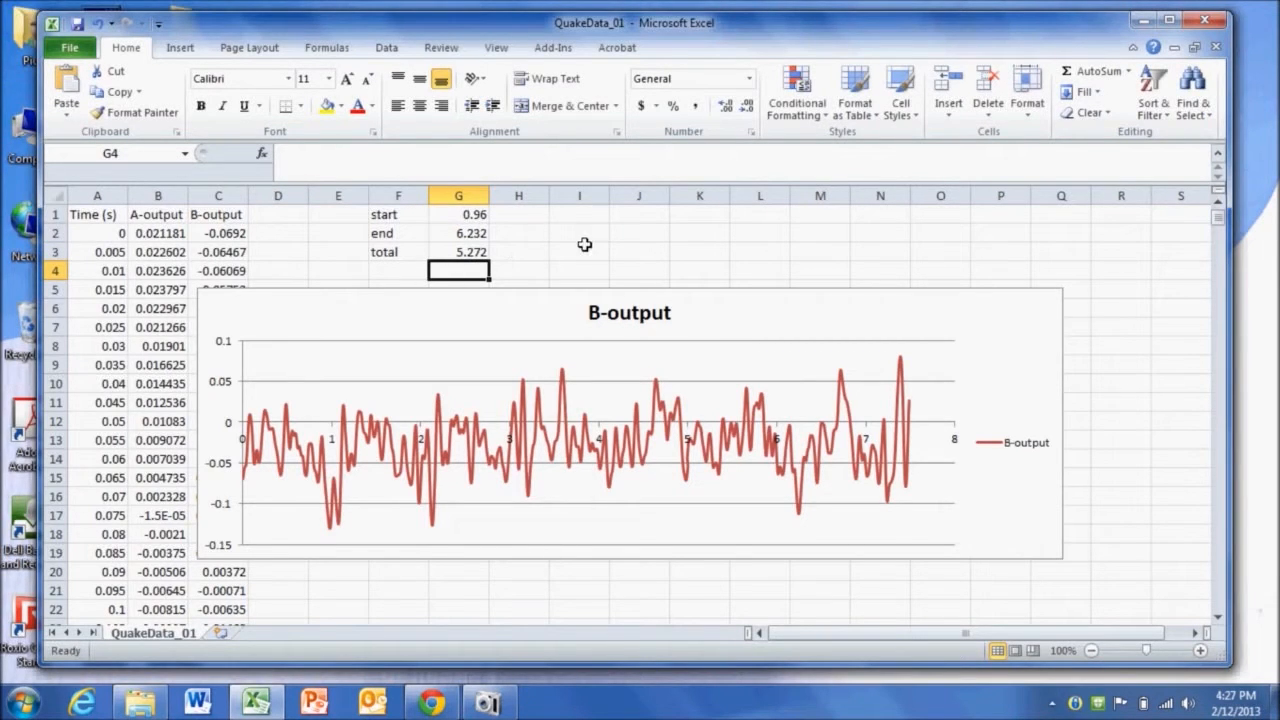
- Label I1 as cycles with the value 5 in J1, and label I2 as freq
left_click(572, 216)
type("cycles")
key("Return")
key("Up")
key("Right")
type("5")
key("Return")
key("Left")
type("freq")
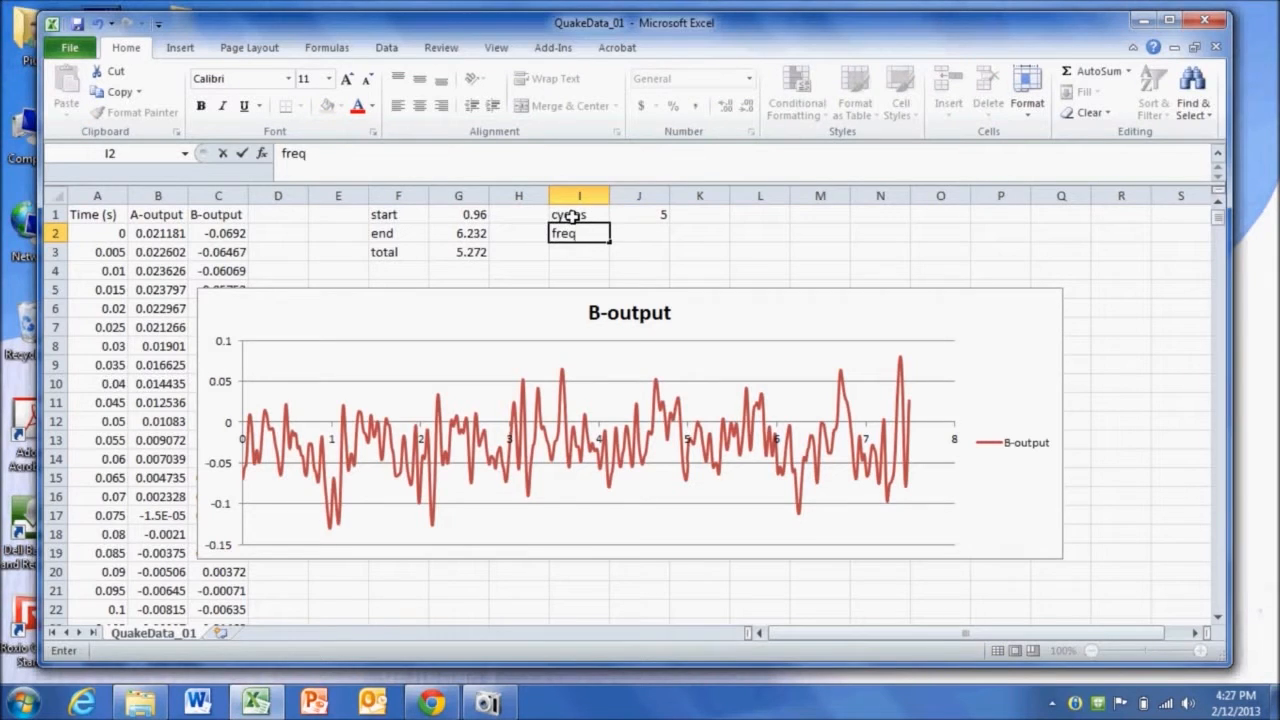
key("Right")
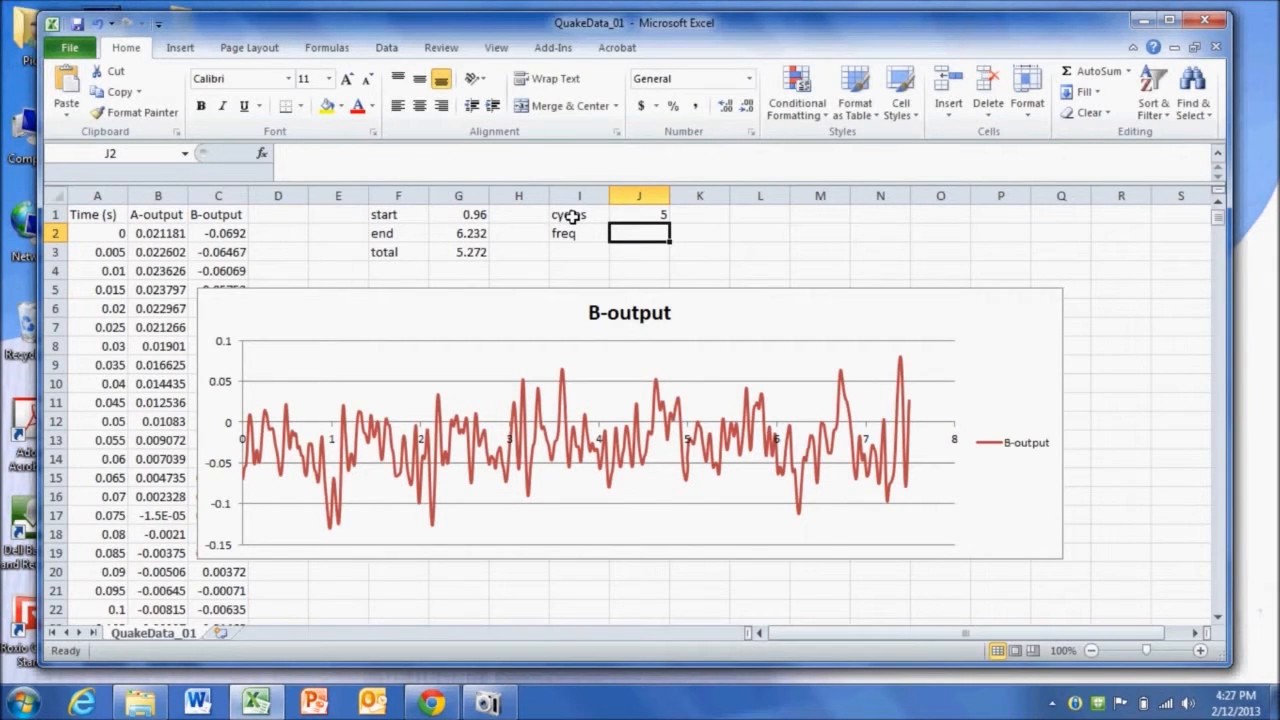
- Enter the formula =J1/G3 in J2 to compute the frequency
type("=")
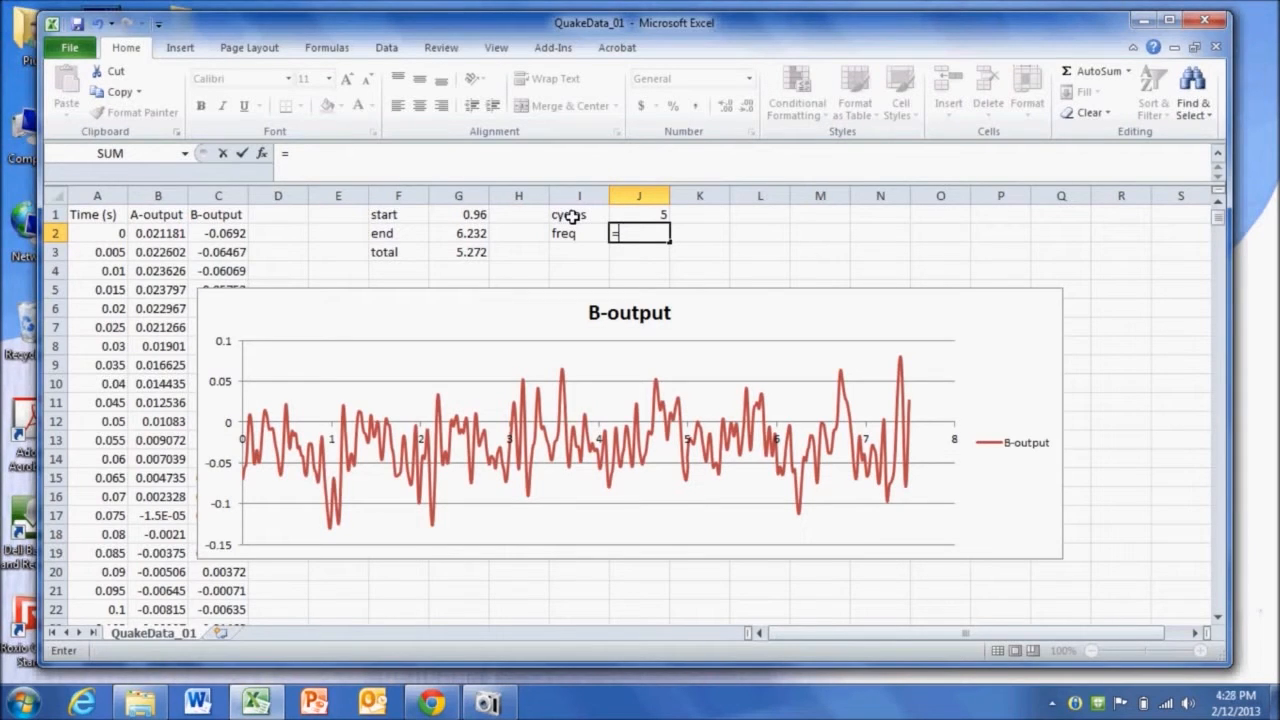
left_click(635, 215)
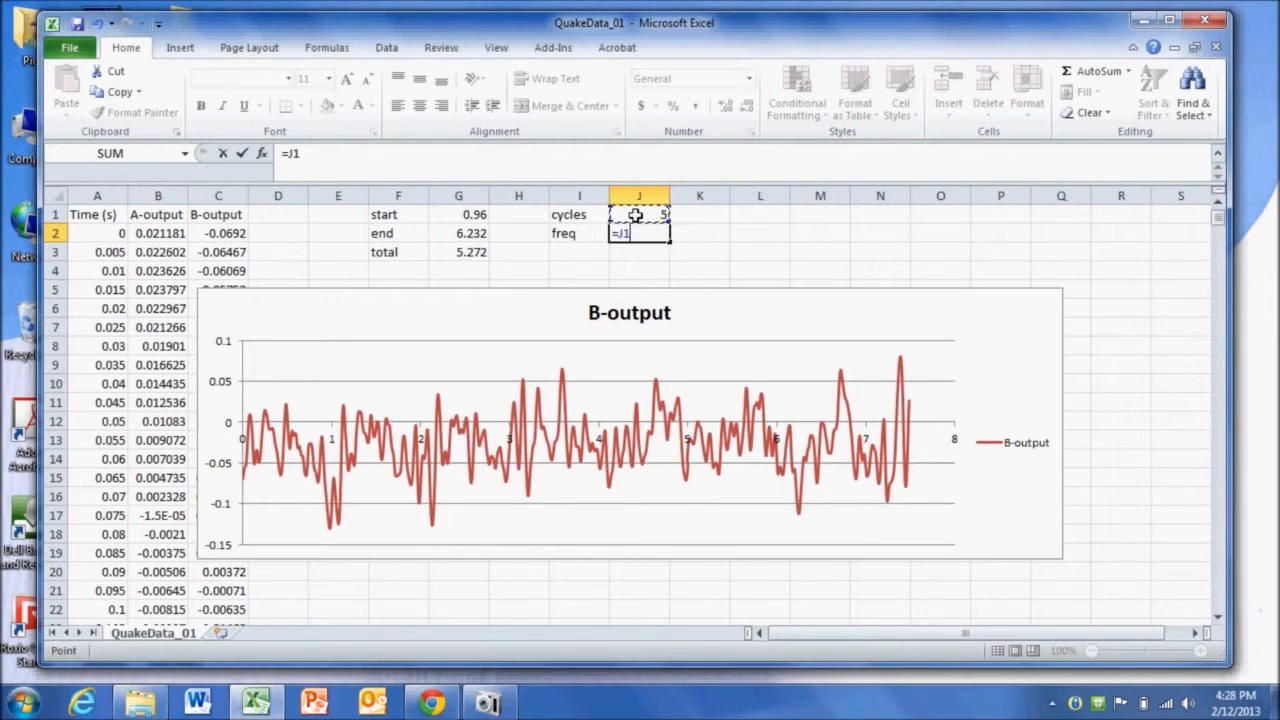
type("/")
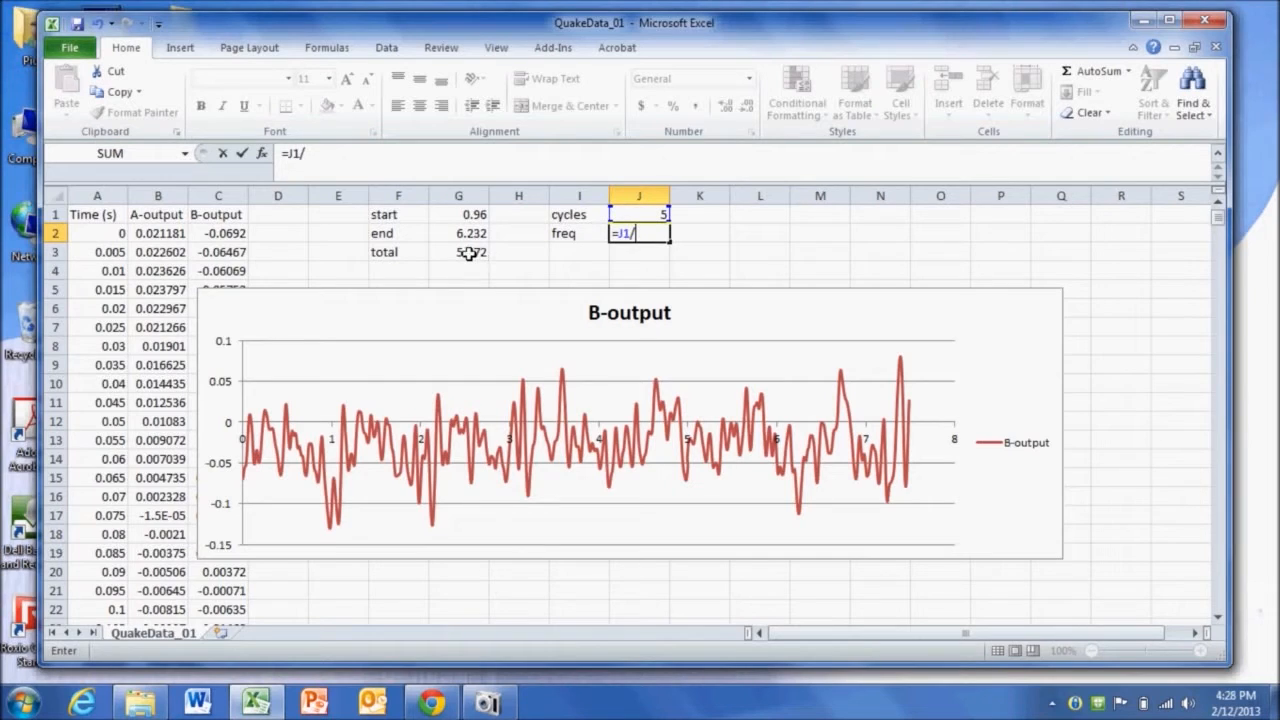
left_click(466, 253)
key("Return")
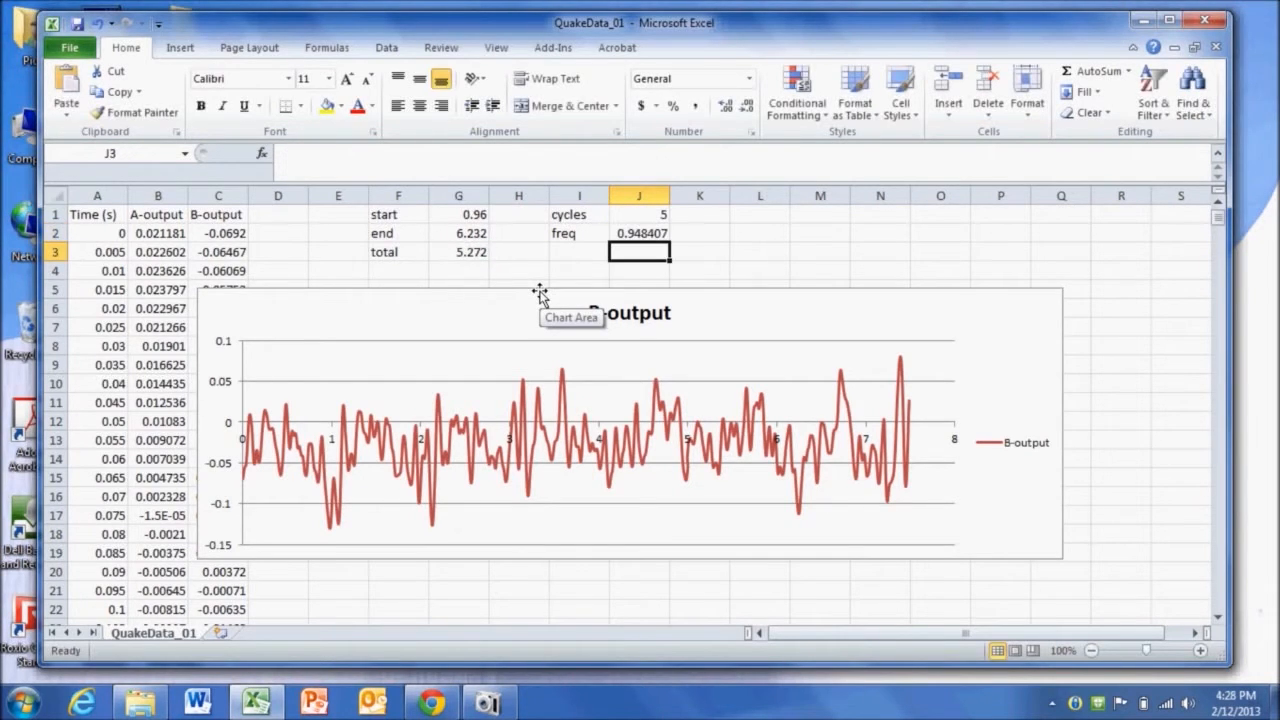
- Add the unit label Hz in K2 beside the frequency
left_click(688, 236)
type("Hz")
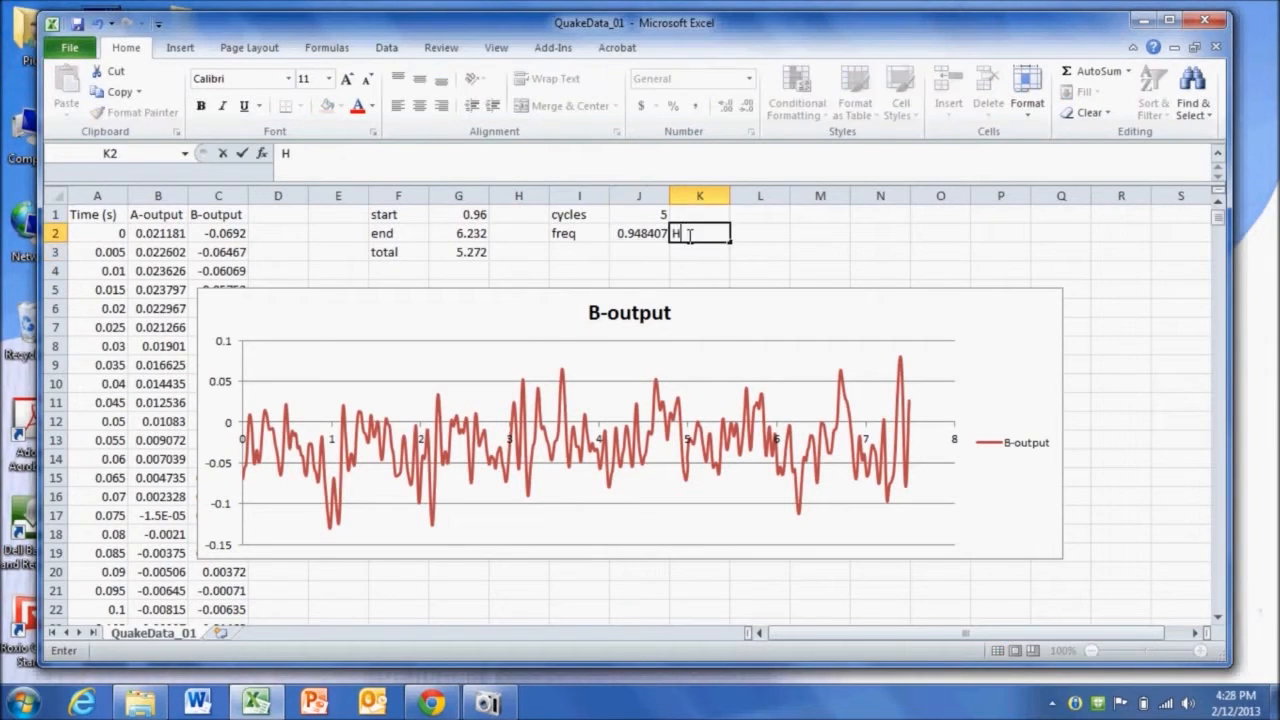
key("Return")
key("Left")
key("Left")
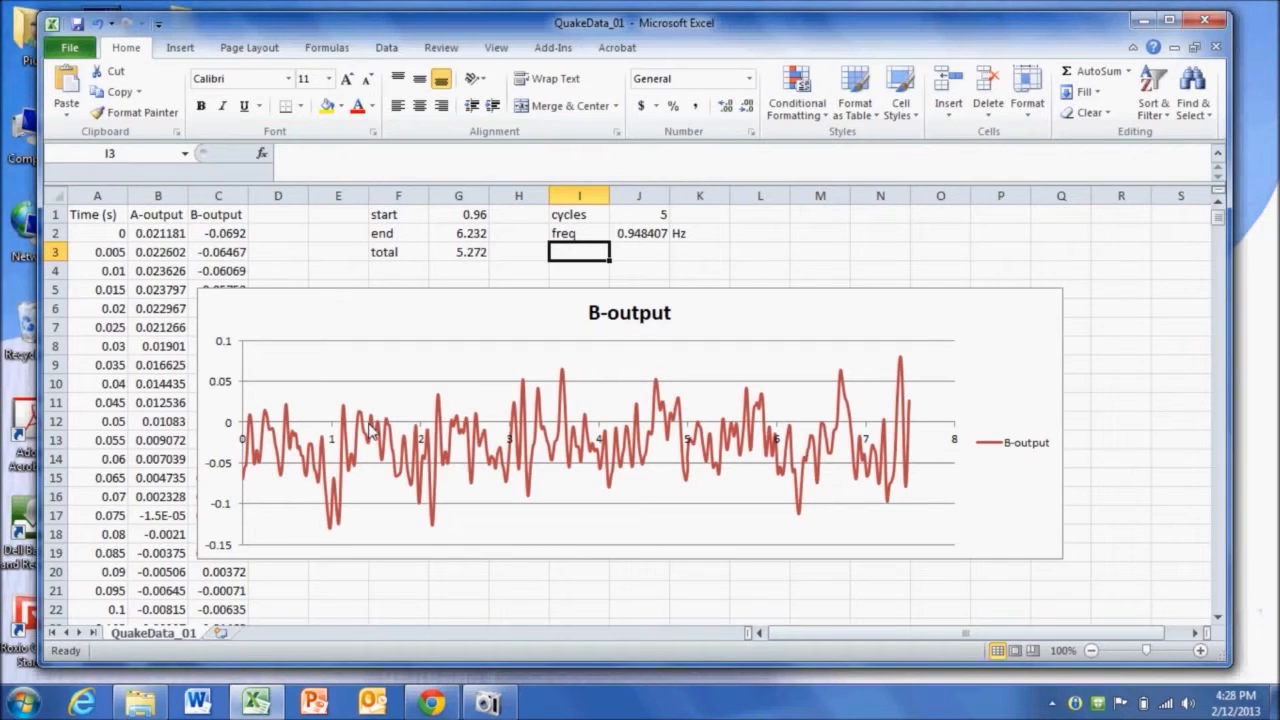
- Switch the chart's data series and its name from the B-output column to the A-output column
left_click(370, 430)
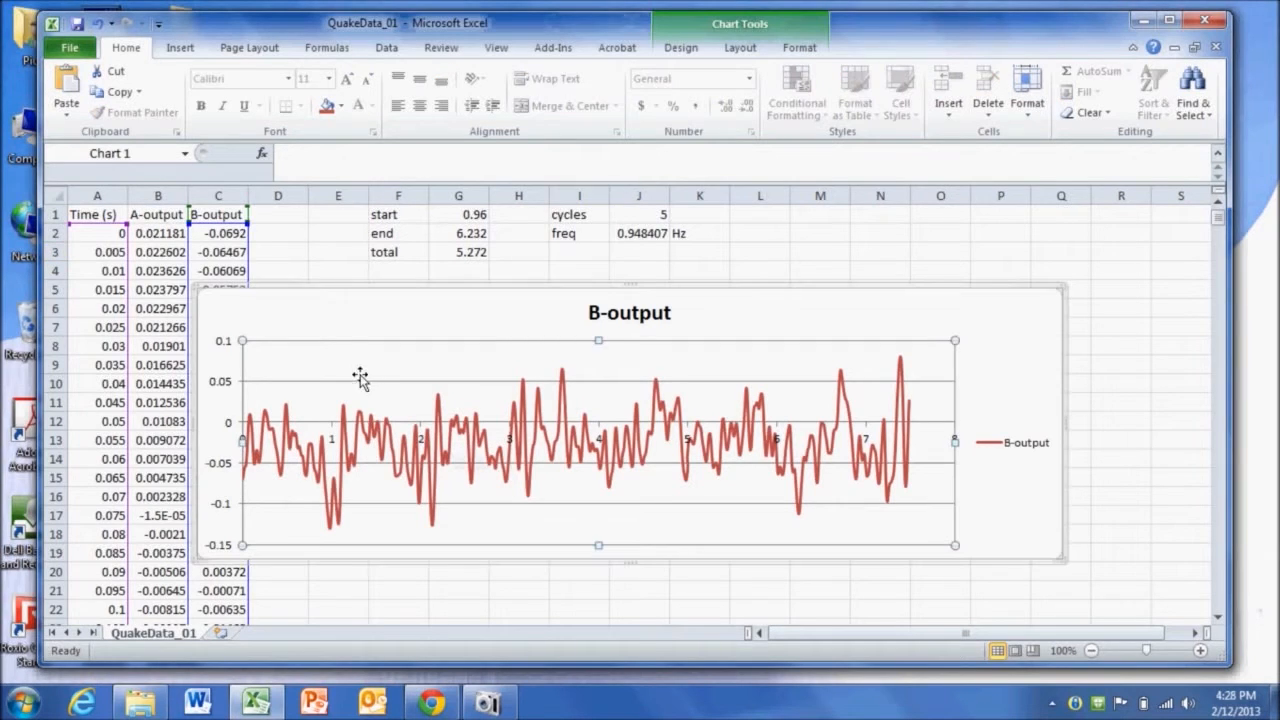
left_click(371, 431)
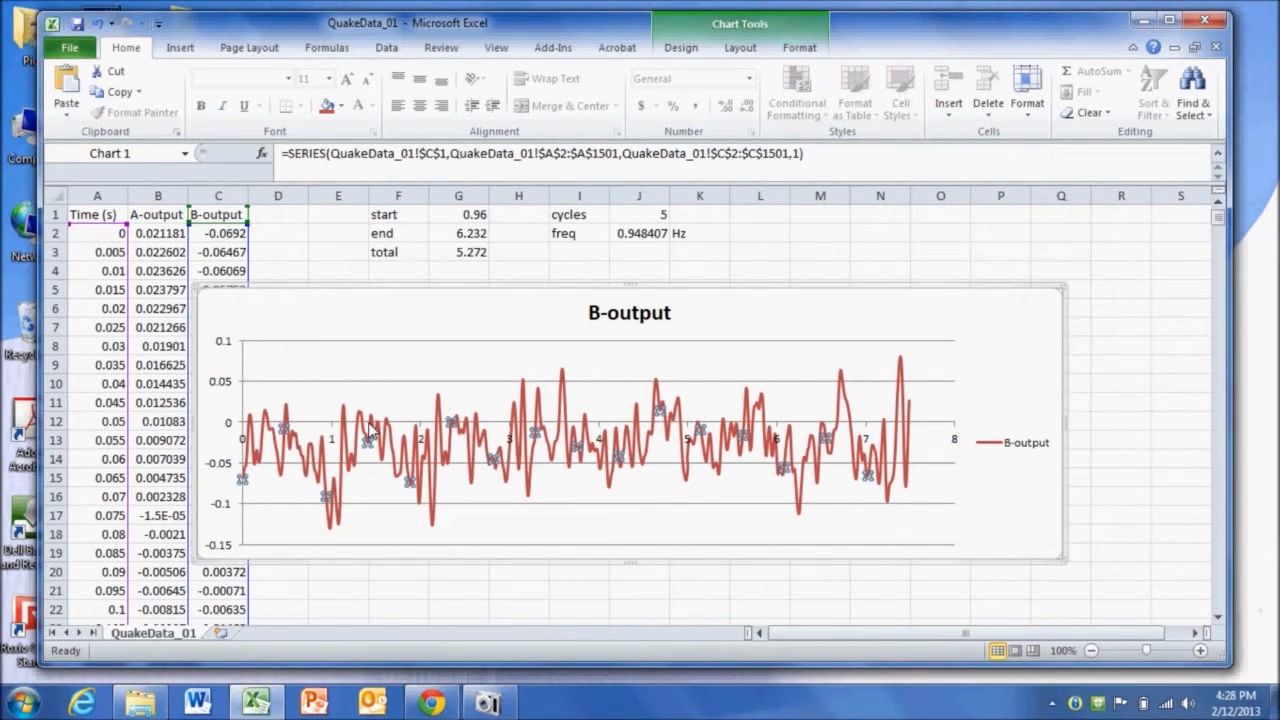
mouse_move(362, 424)
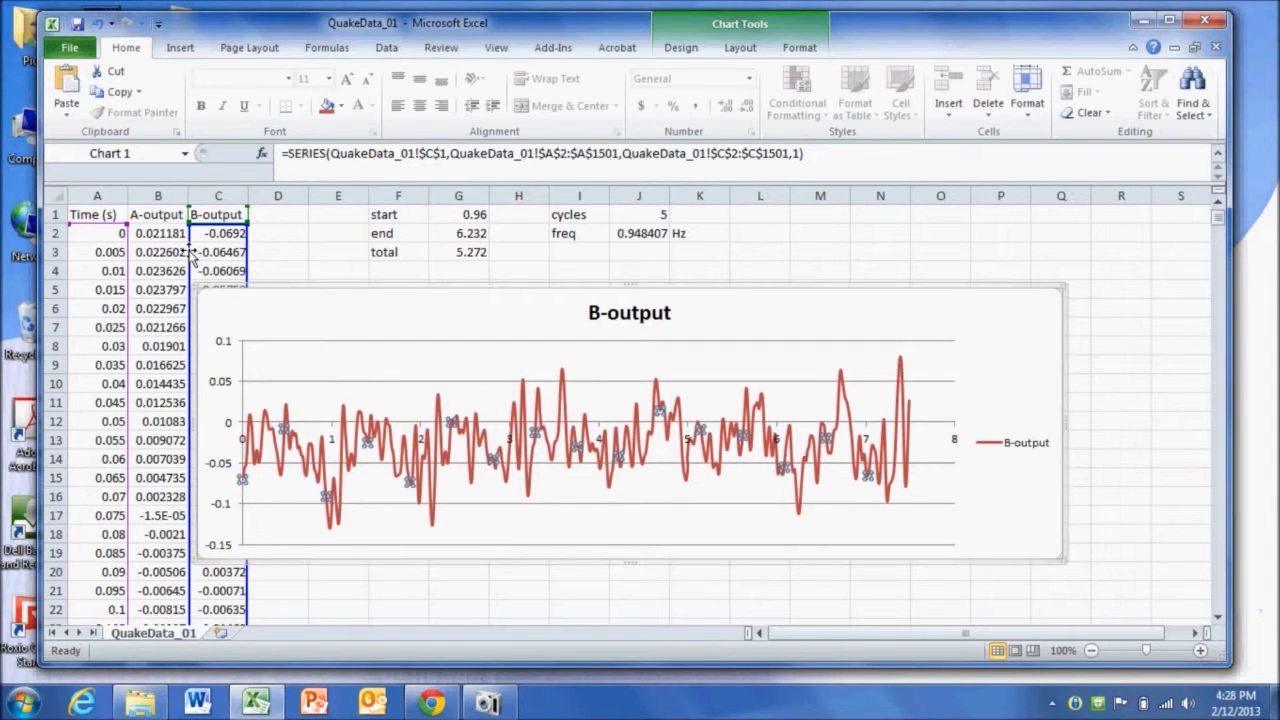
left_click_drag(190, 257, 176, 255)
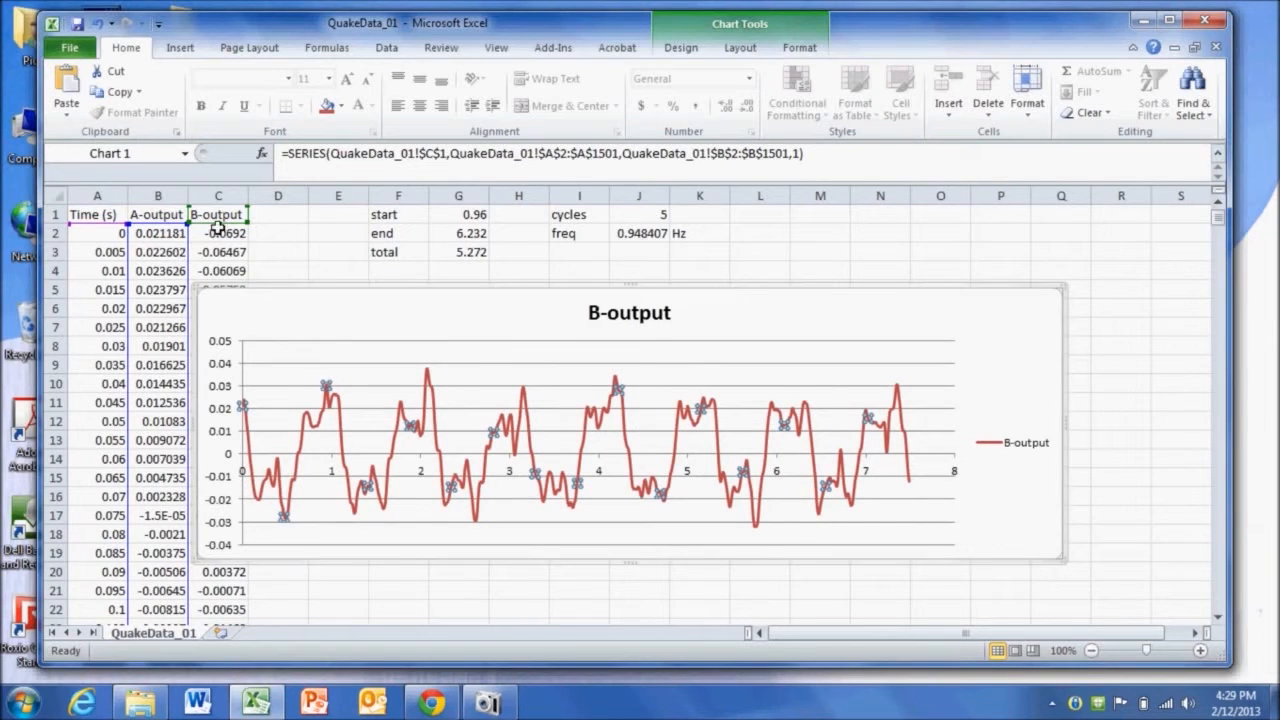
left_click_drag(213, 225, 170, 222)
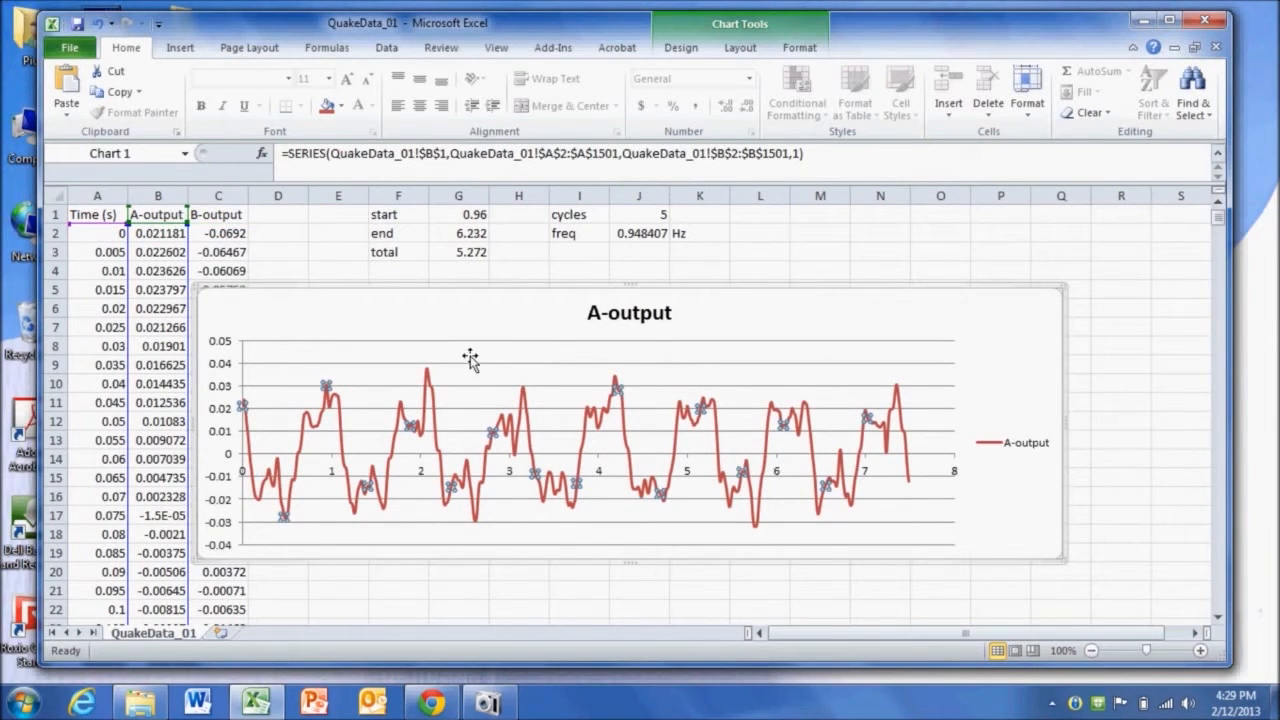
- Enter the peak acceleration 0.036 in J3 with the unit G in K3
left_click(501, 271)
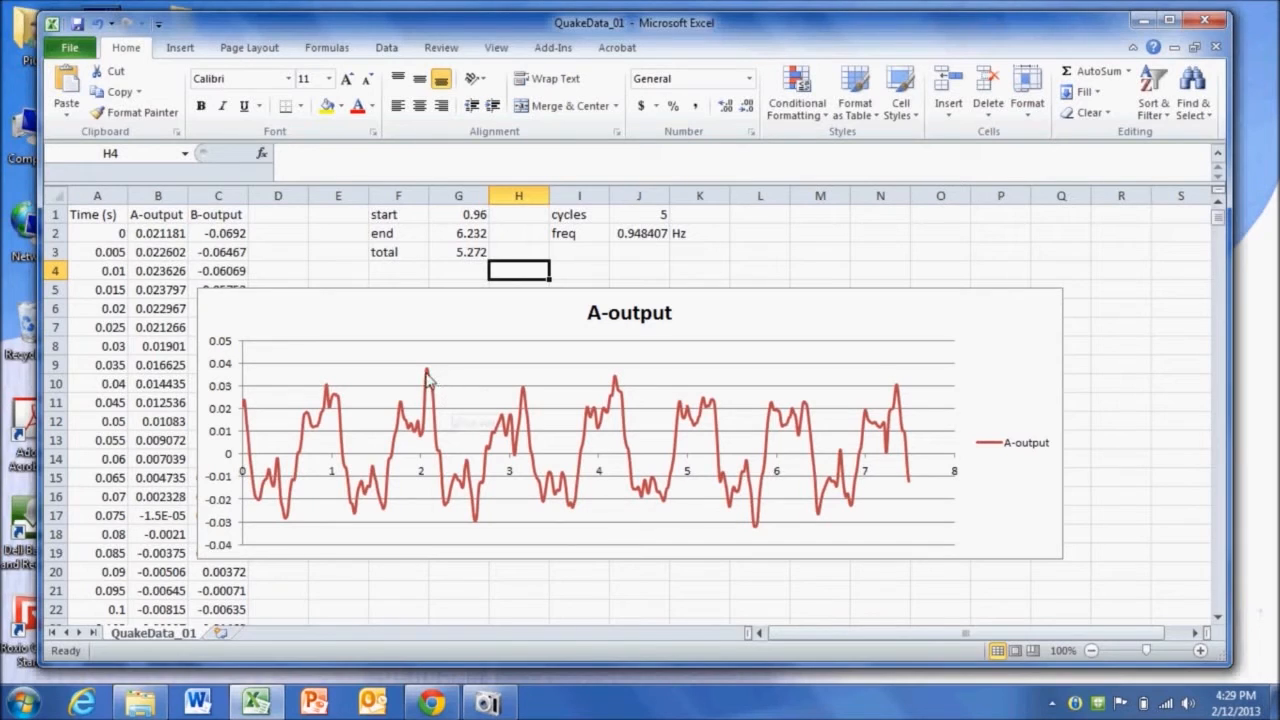
mouse_move(427, 375)
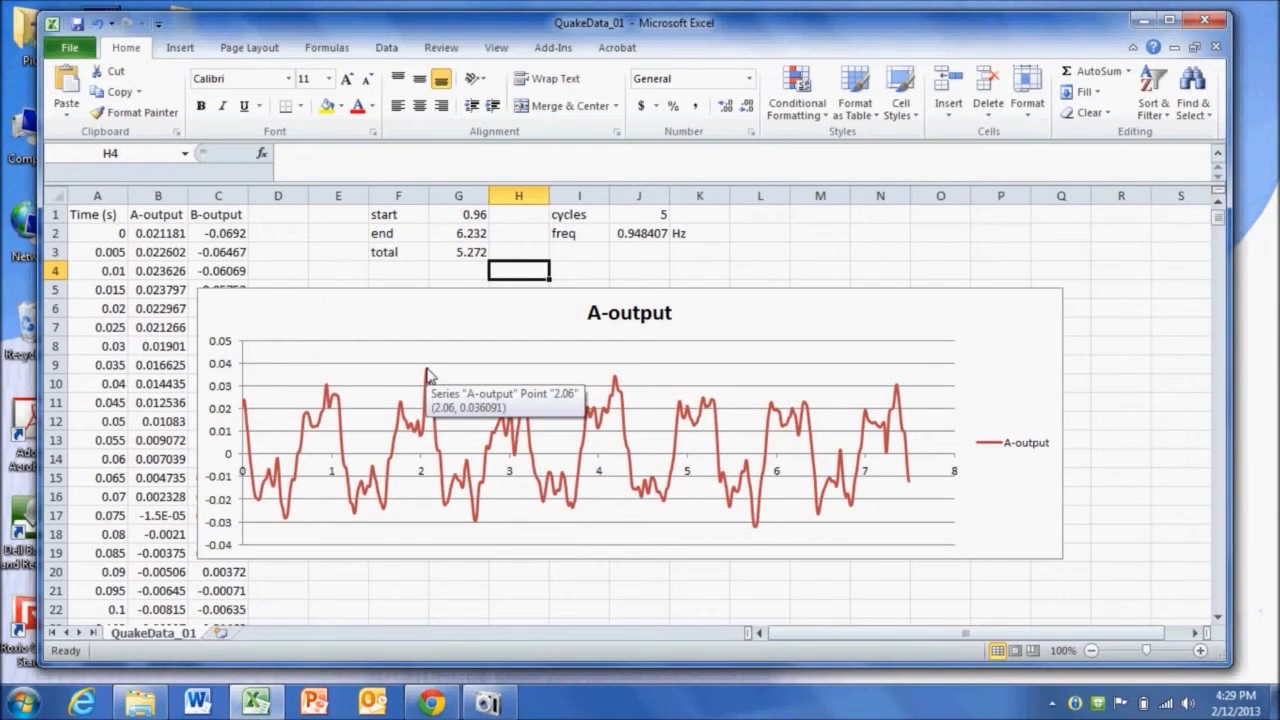
left_click(645, 250)
type(".036")
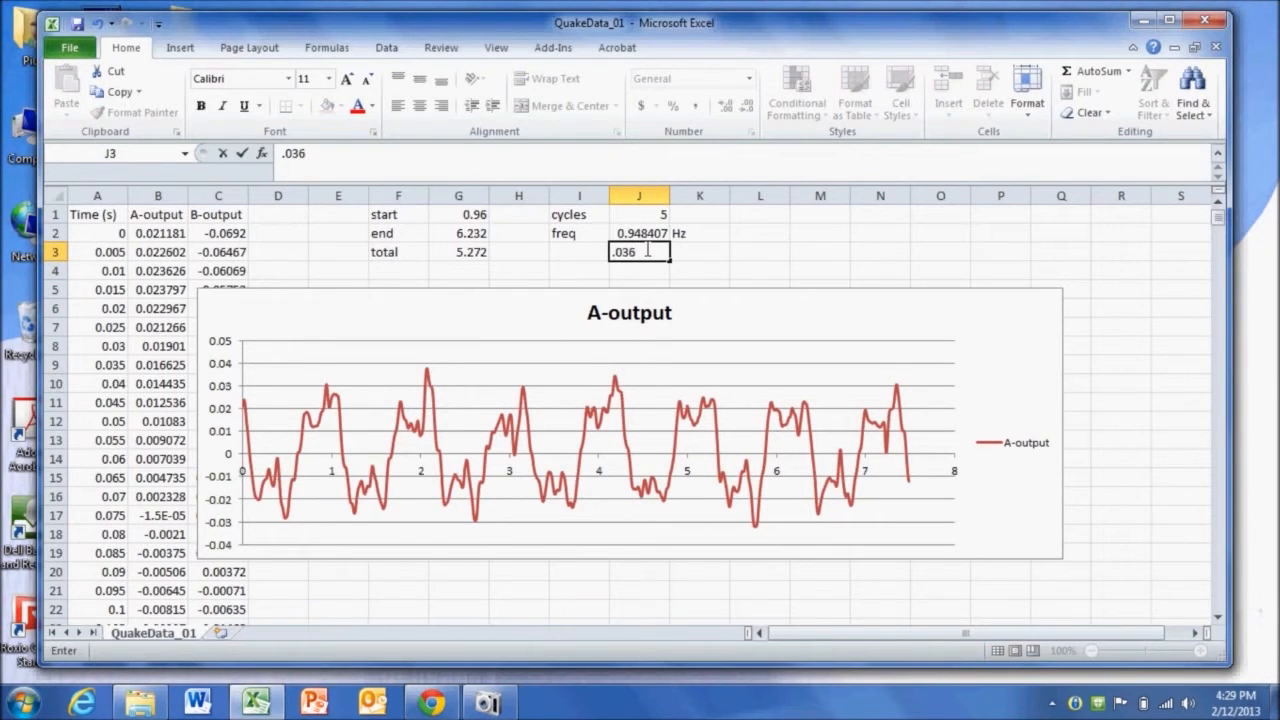
key("Tab")
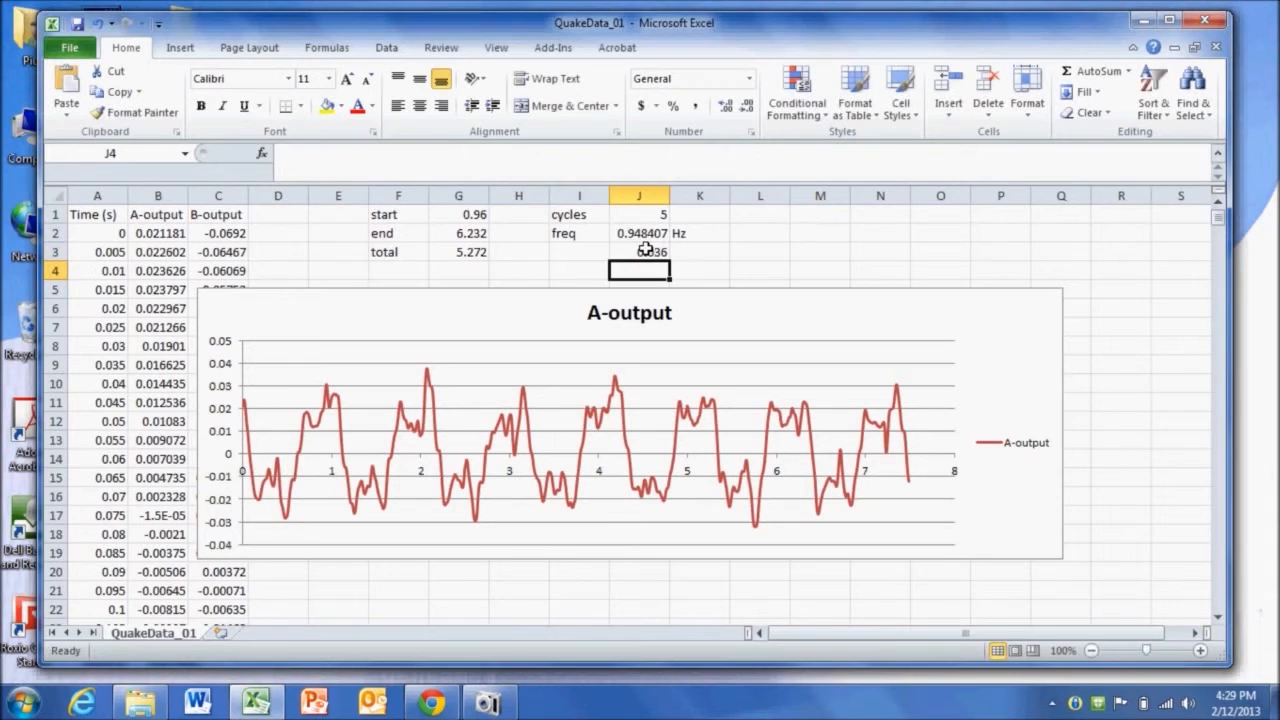
type("G")
- Label I3 as peak accel
key("Left")
key("Left")
type("pea")
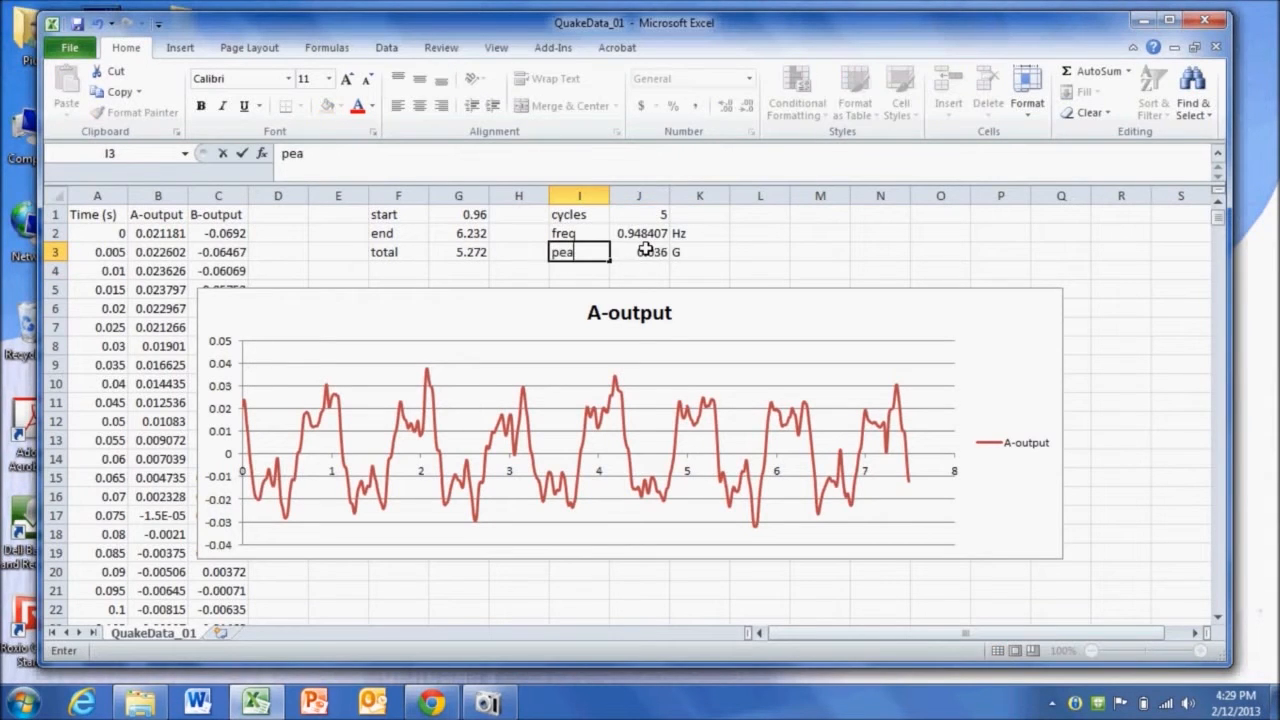
type("k accel")
key("Return")
key("Right")
key("Up")
key("Up")
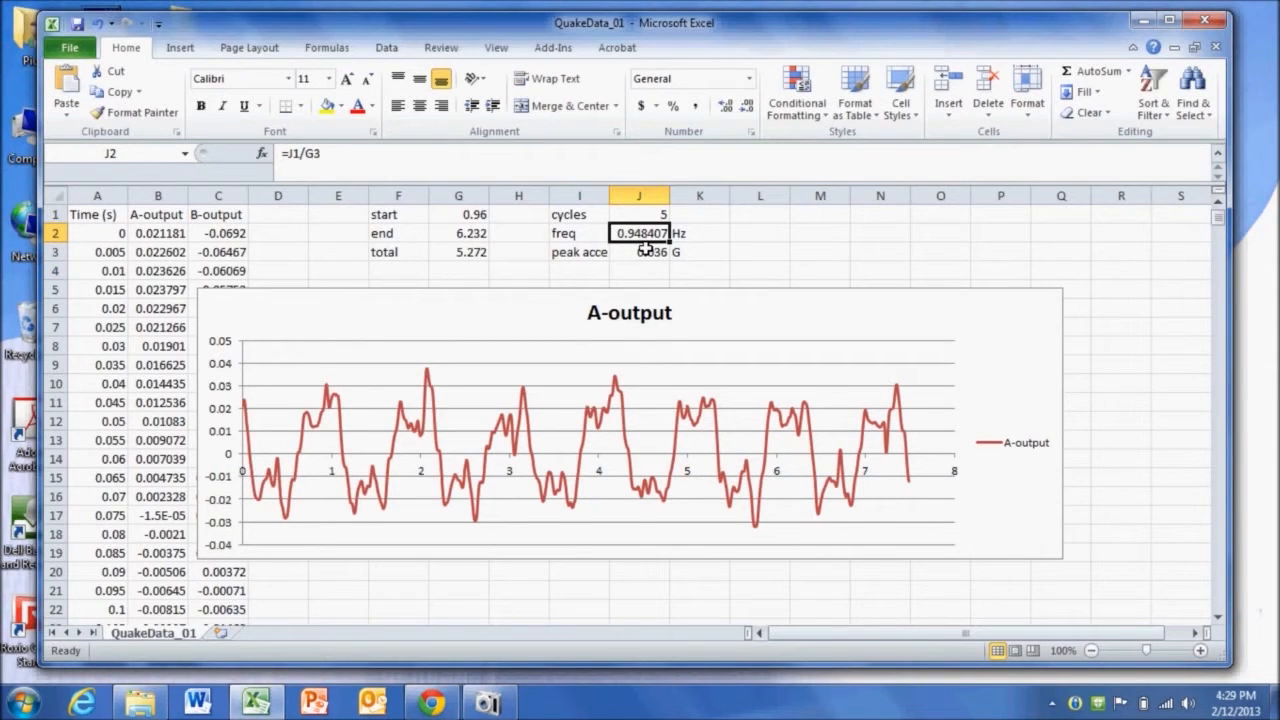
left_click(646, 250, "shift")
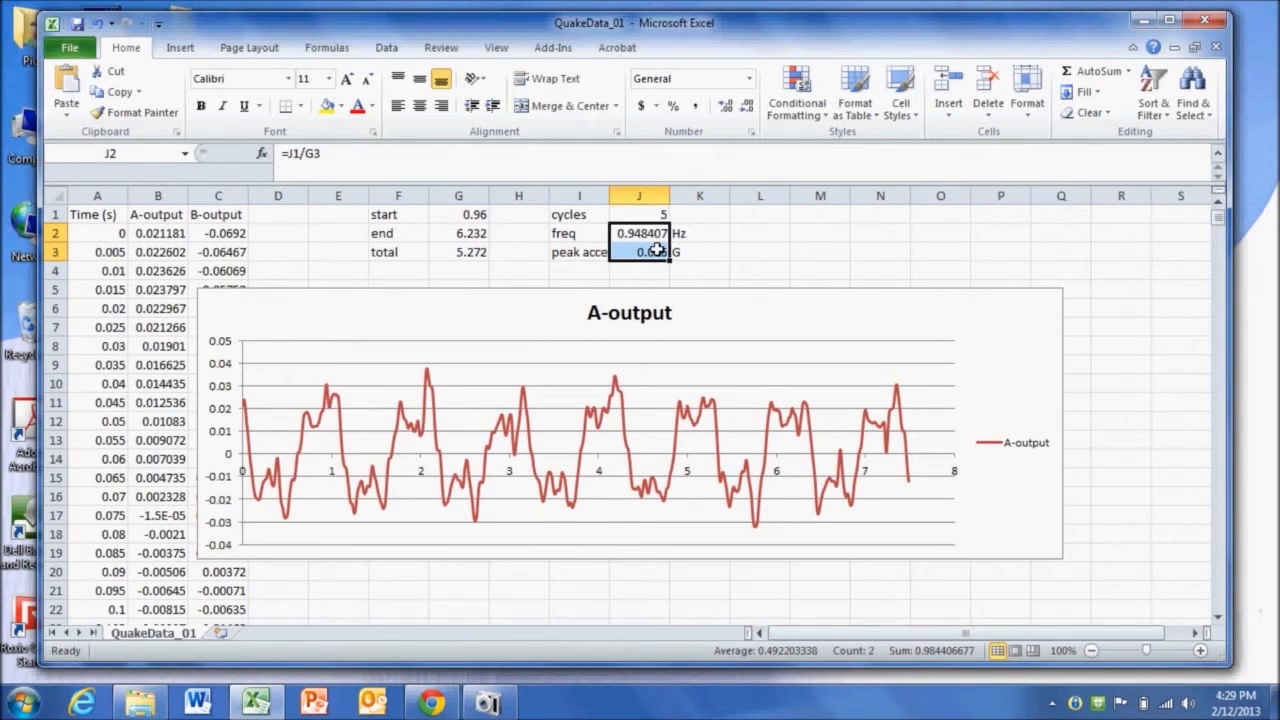
- Create a new Excel worksheet named Seismic Spectrum in the data folder and open it
left_click(148, 708)
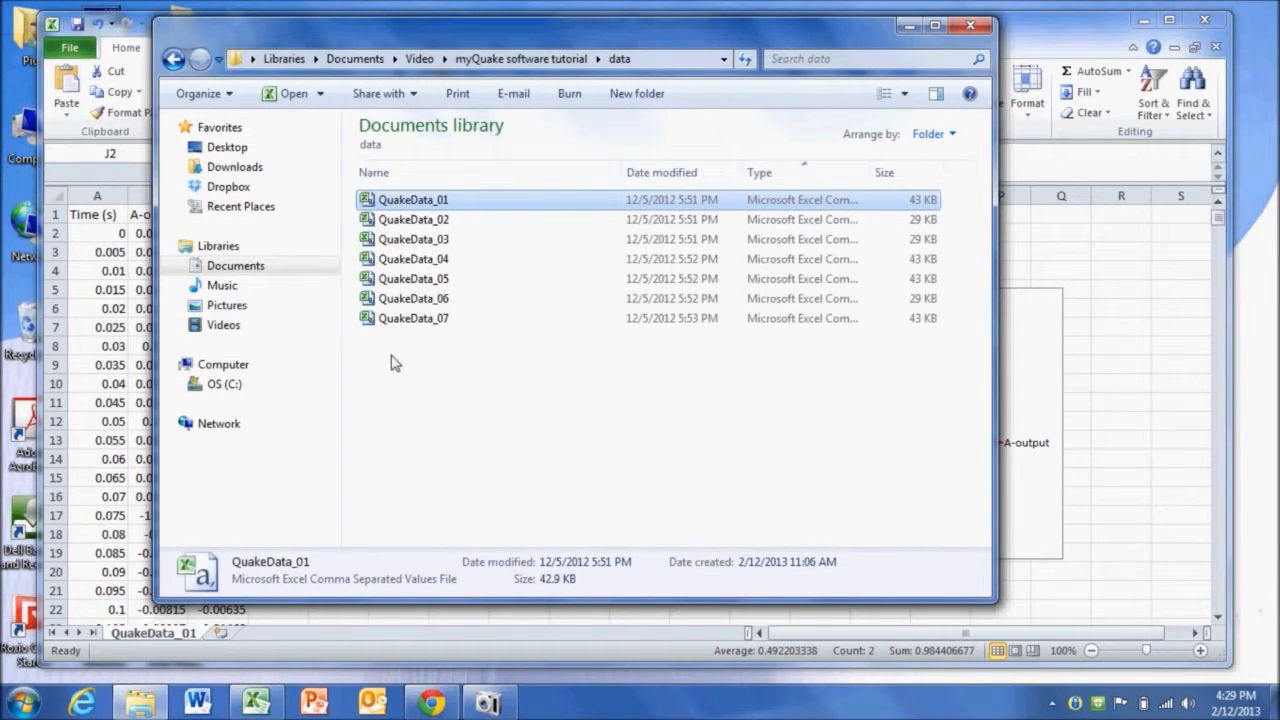
right_click(392, 357)
mouse_move(519, 592)
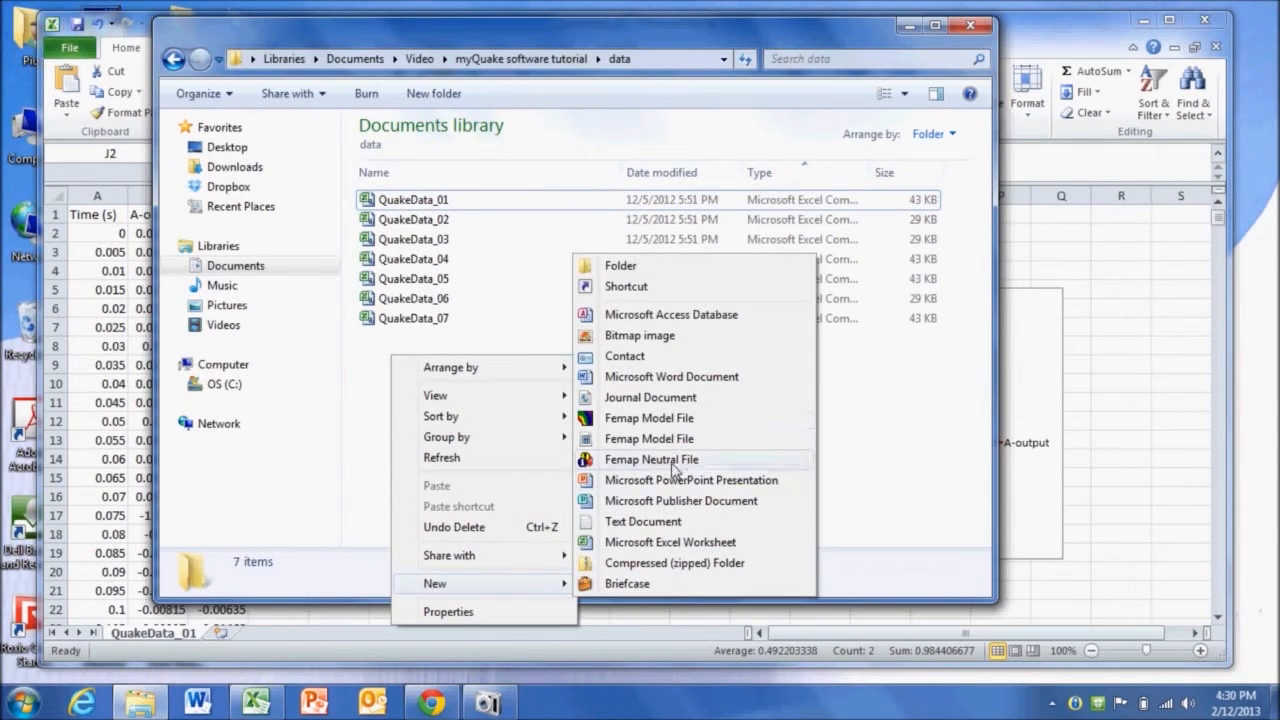
left_click(697, 543)
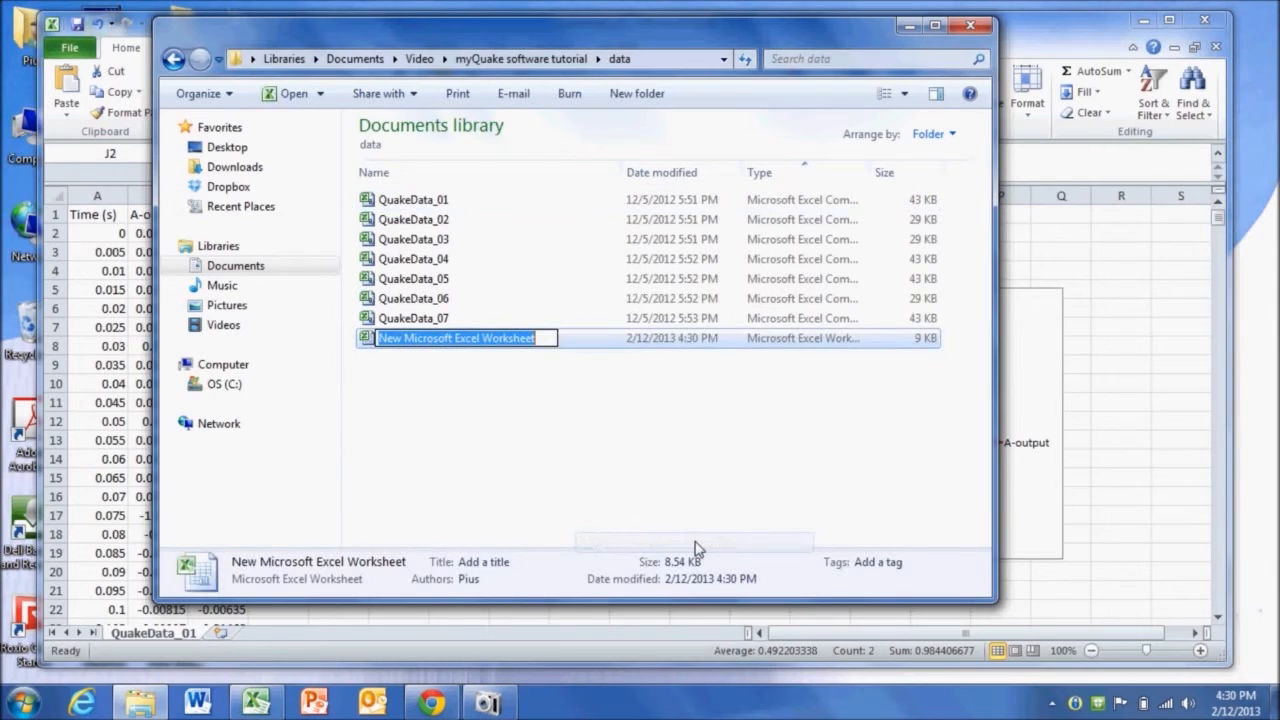
type("Se")
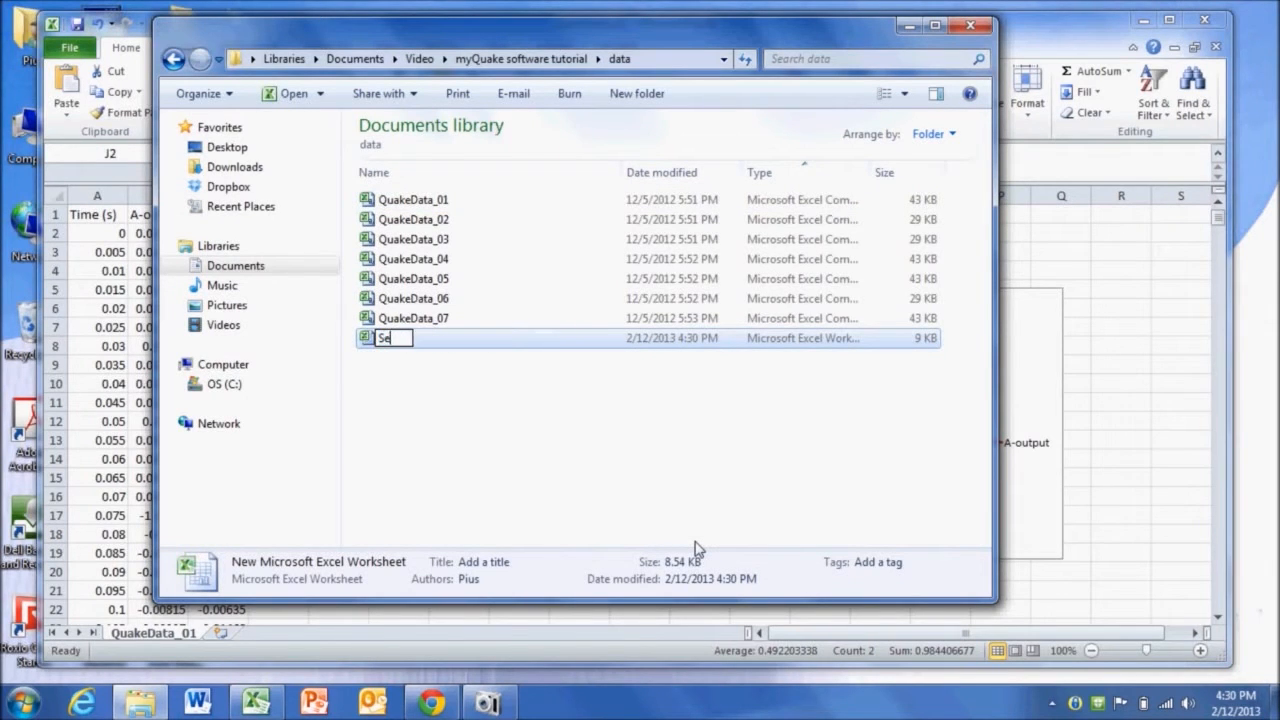
type("ismic Spectrum")
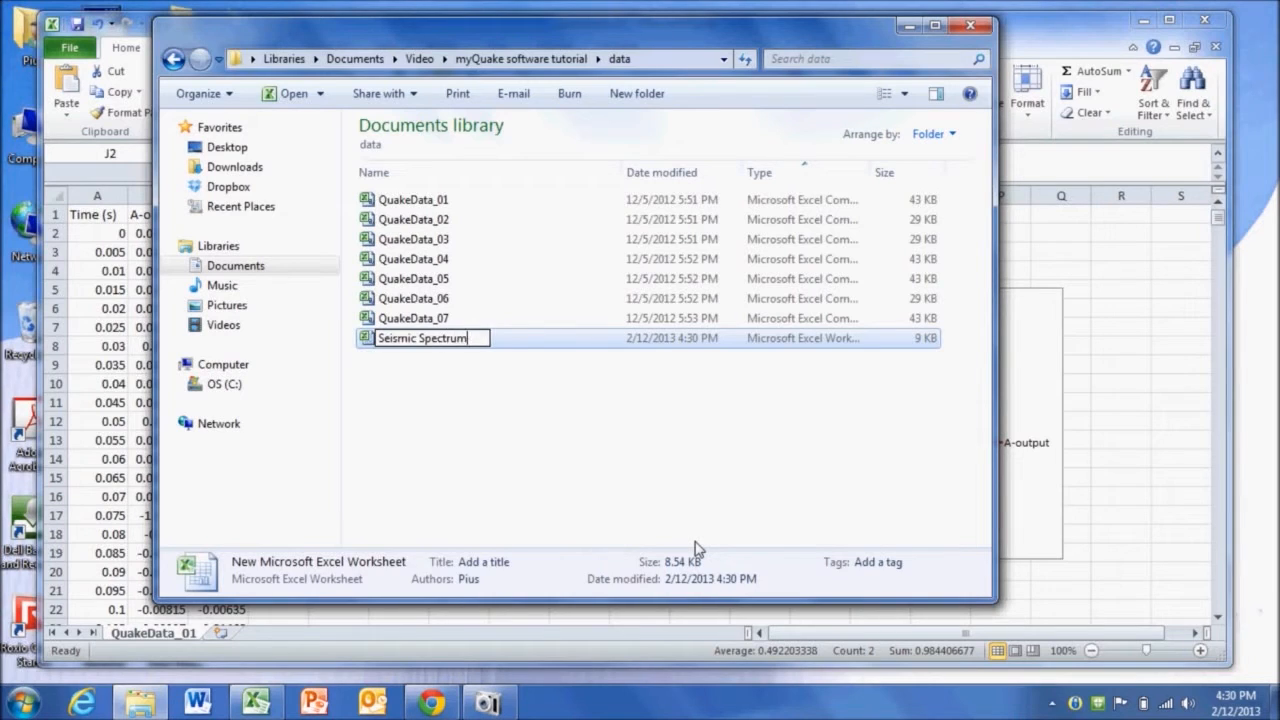
key("Return")
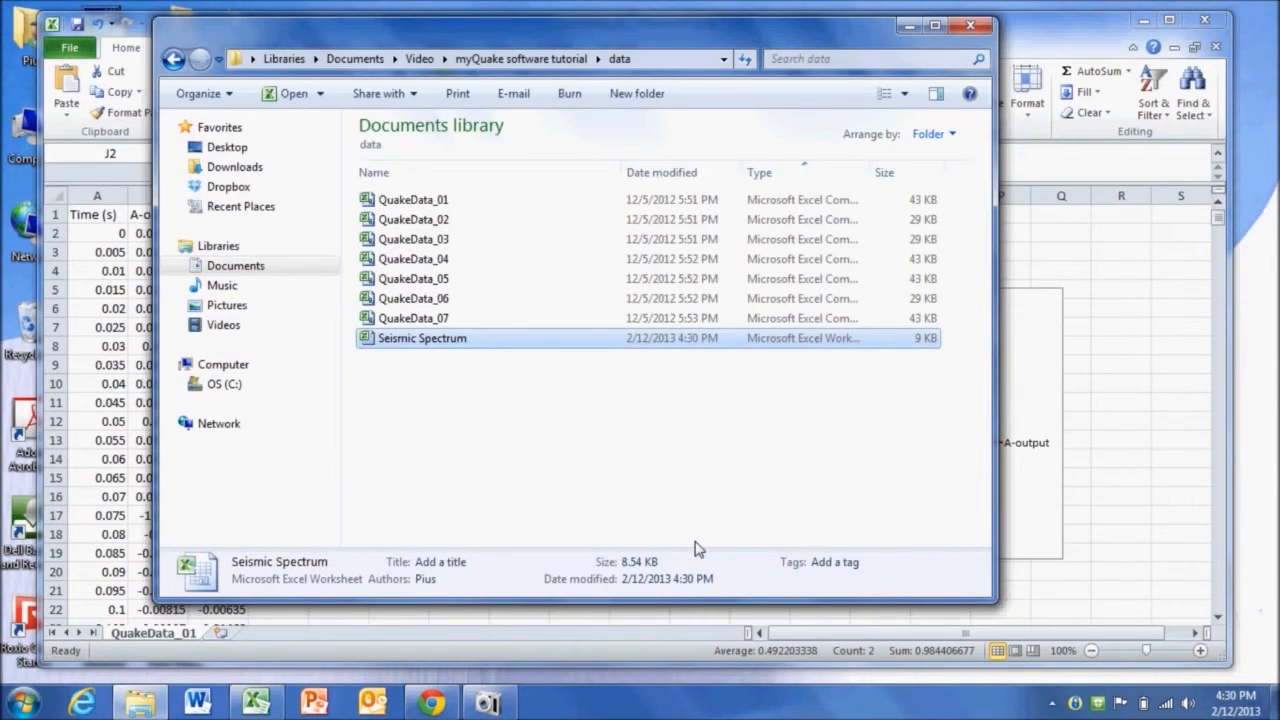
key("Return")
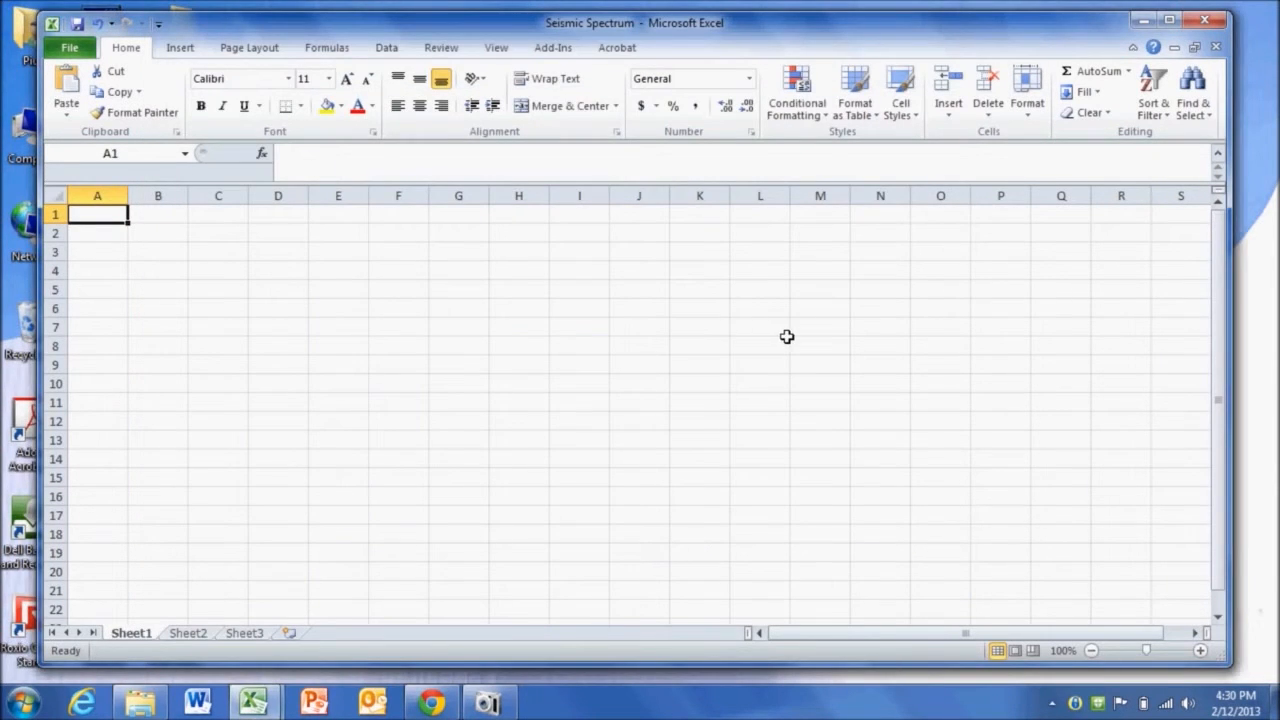
- Arrange the Seismic Spectrum and QuakeData_01 windows so both workbooks are visible together
left_click(1194, 47)
left_click_drag(1046, 223, 1105, 250)
left_click_drag(652, 246, 700, 269)
left_click(773, 326)
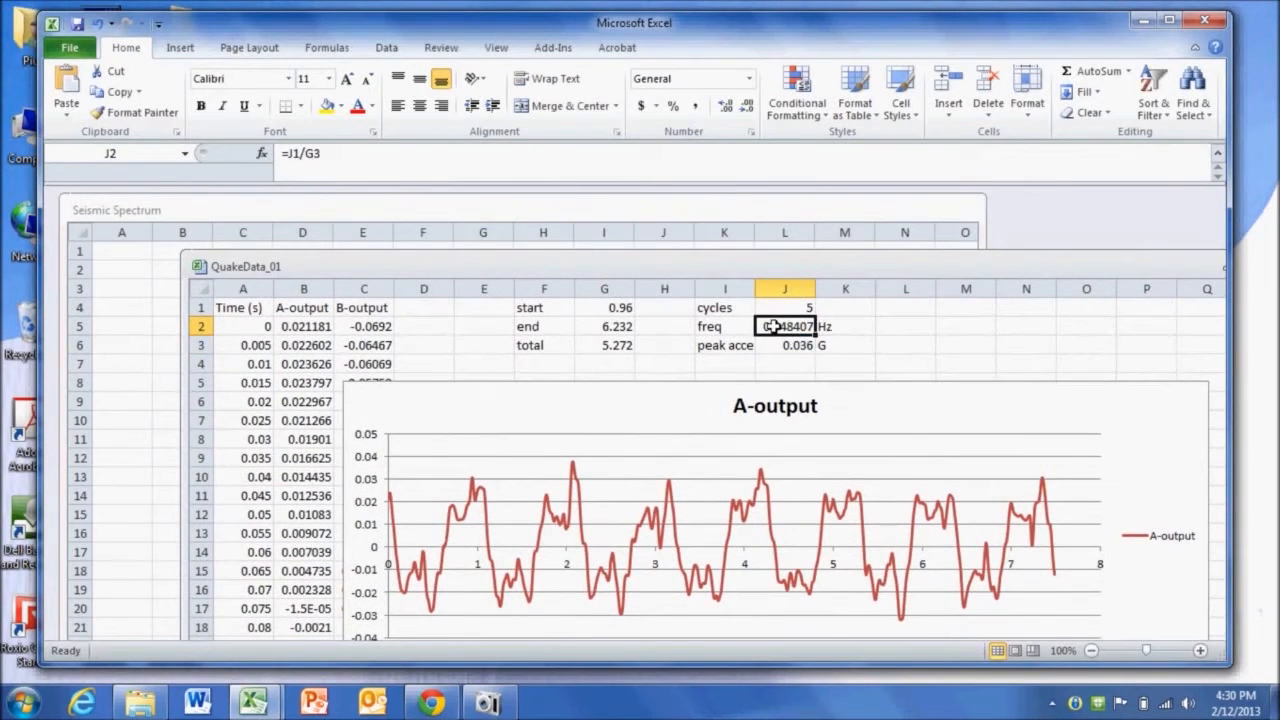
left_click(343, 207)
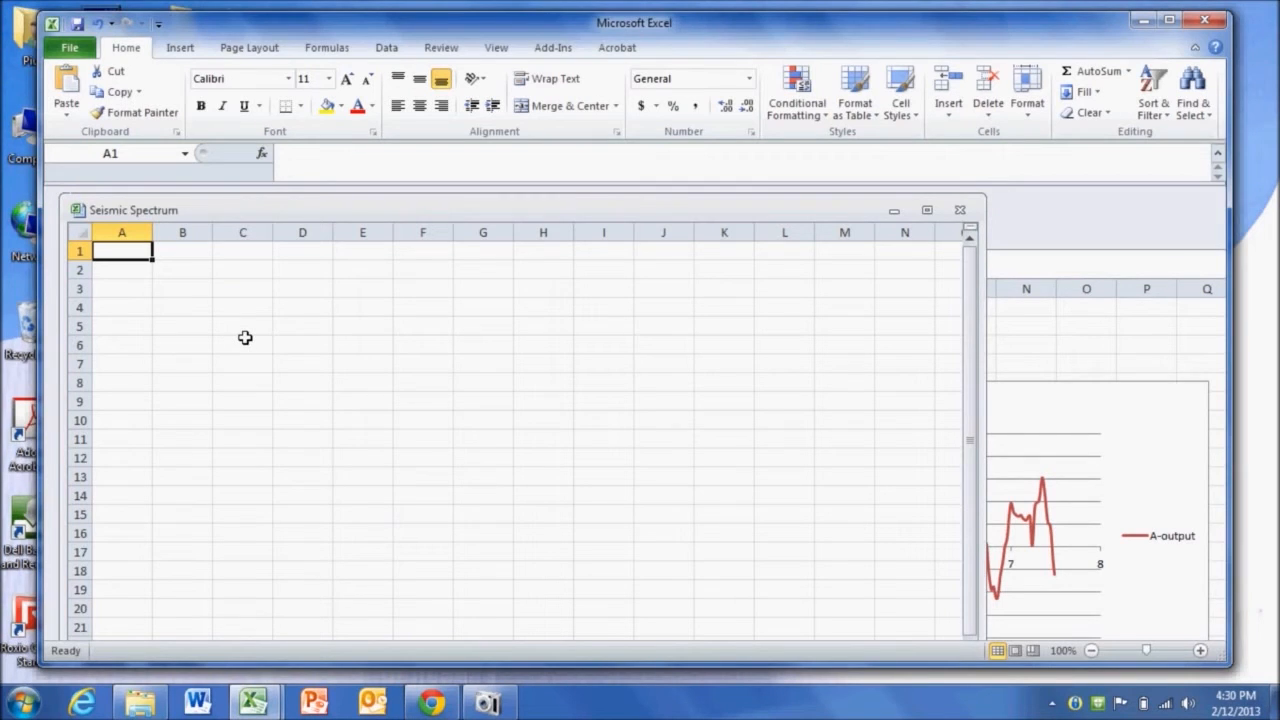
- Enter the headers Freq (Hz) in A1 and Peak Accel (G) in B1 of Seismic Spectrum
type("F")
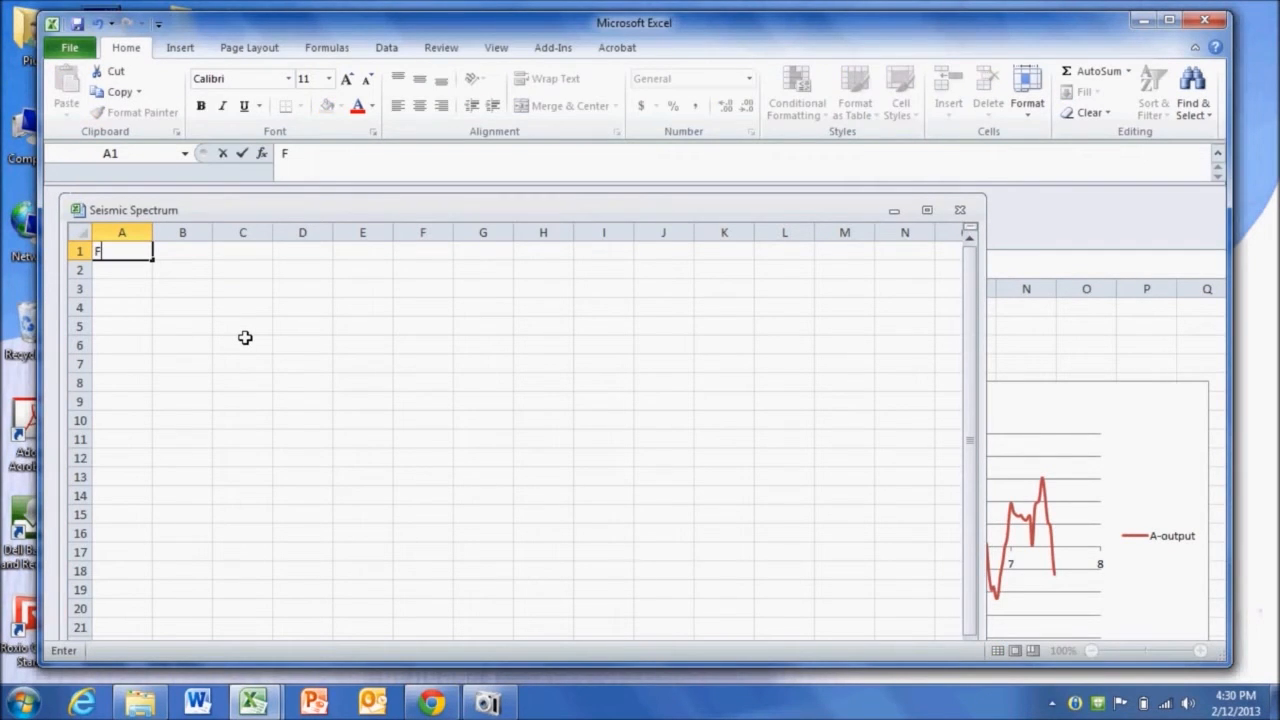
type("req (Hz)")
key("Return")
key("Up")
key("Right")
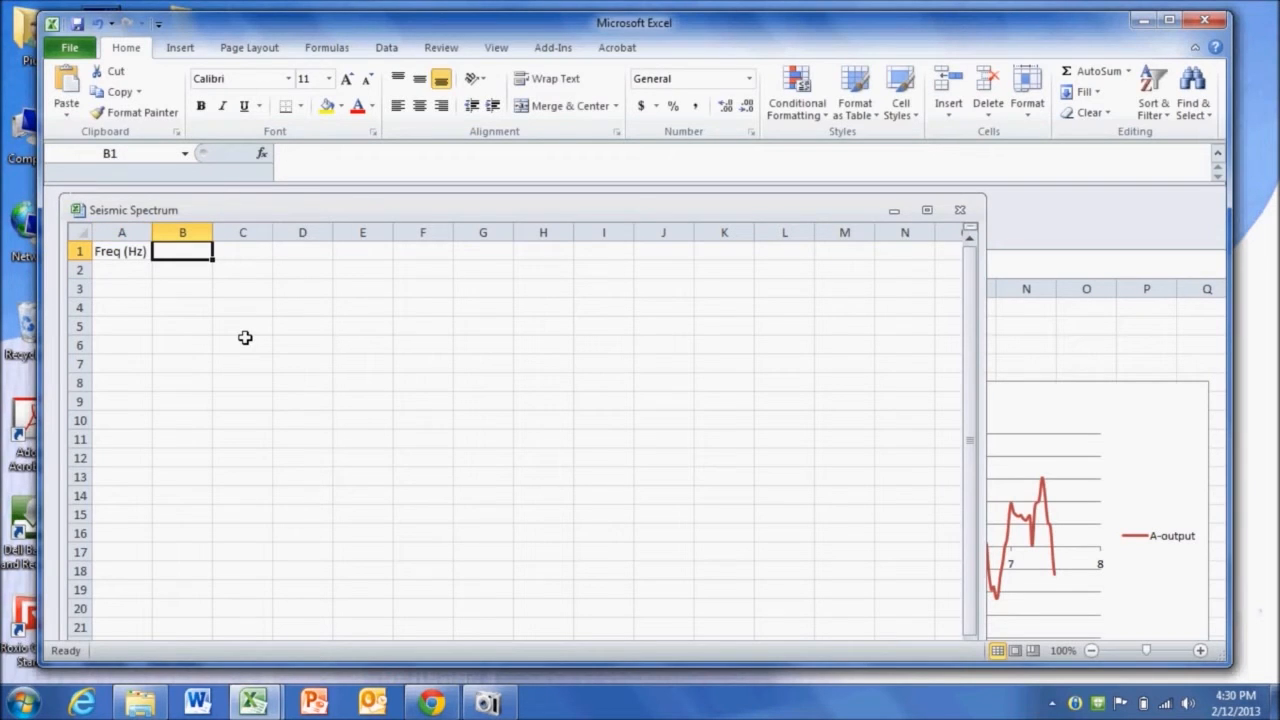
type("Peak Accel")
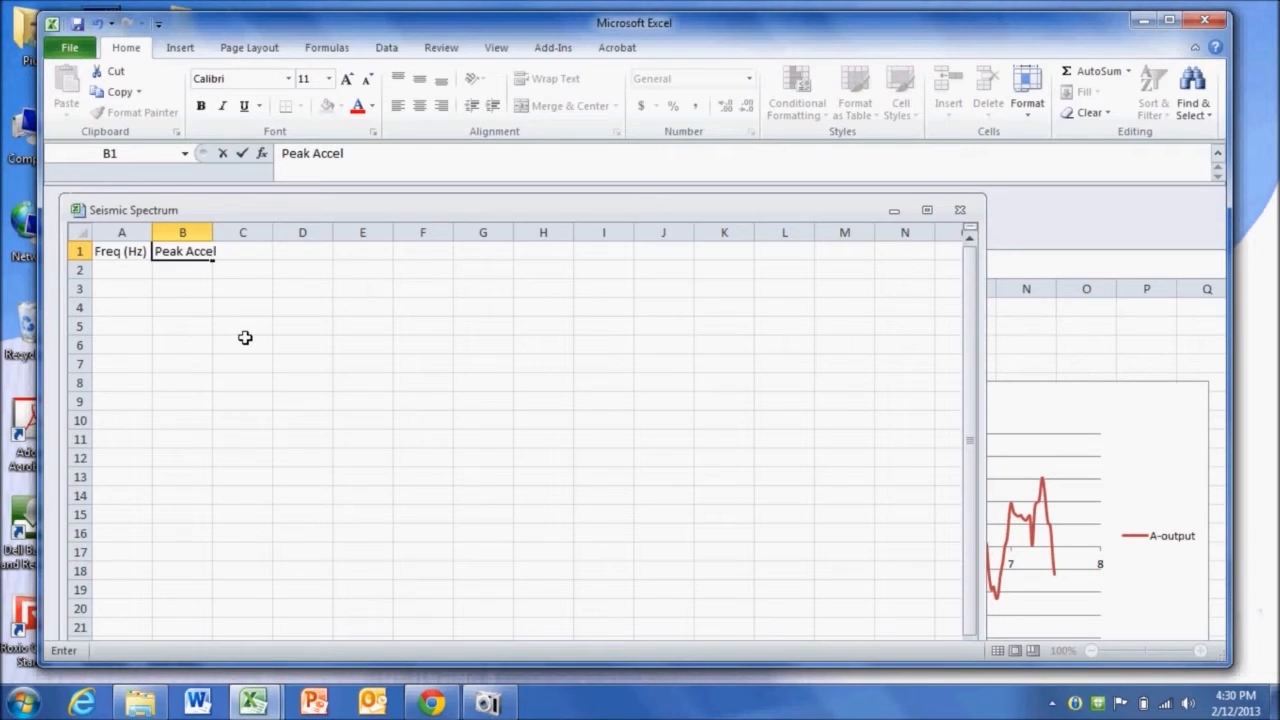
type(" (G)")
key("Return")
- Move both headers one column right into B1:C1
left_click_drag(120, 251, 173, 253)
key("ctrl+x")
left_click(173, 253)
key("Return")
- Label A1 as File no. and enter 1 in A2
key("Left")
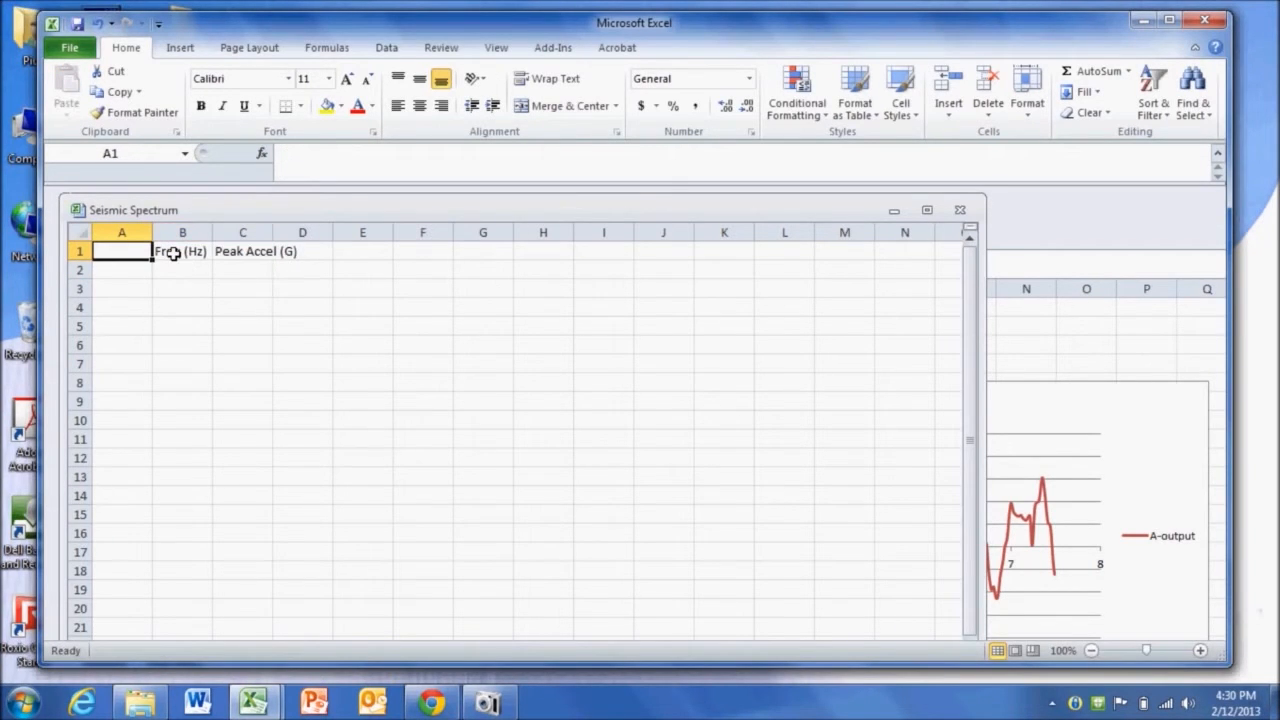
type("File")
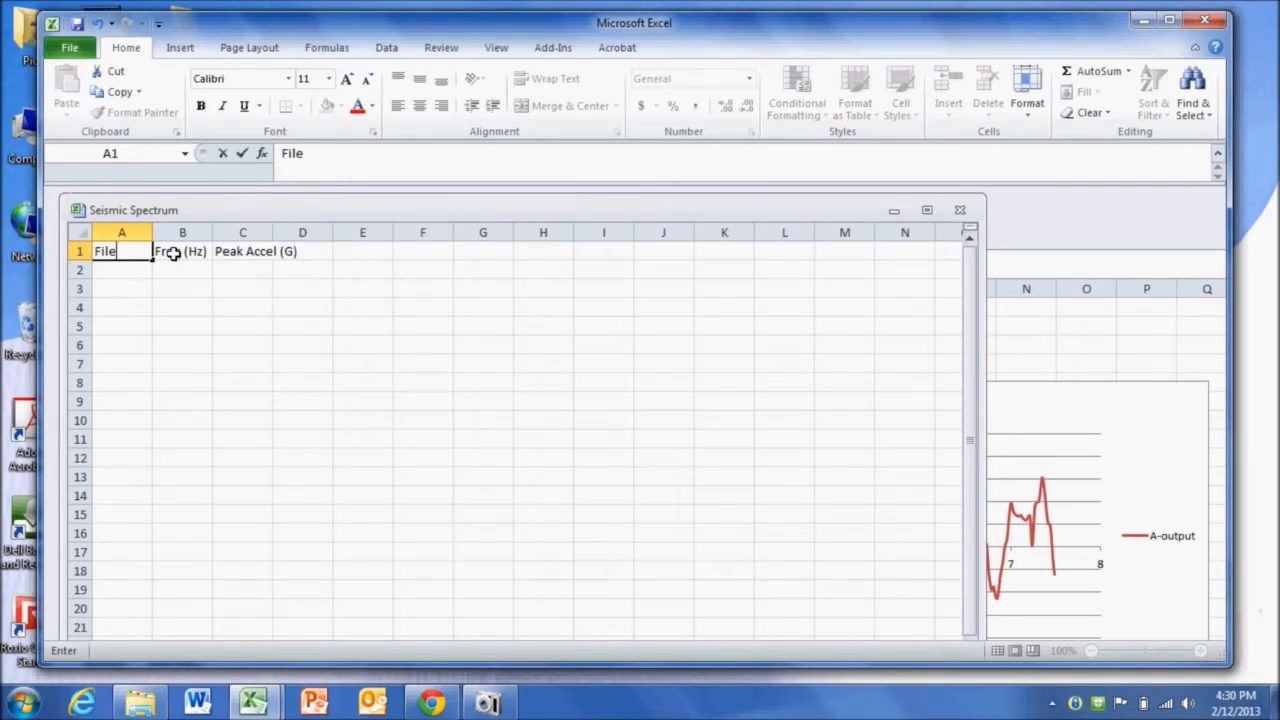
type(" no.")
key("Return")
type("1")
key("Tab")
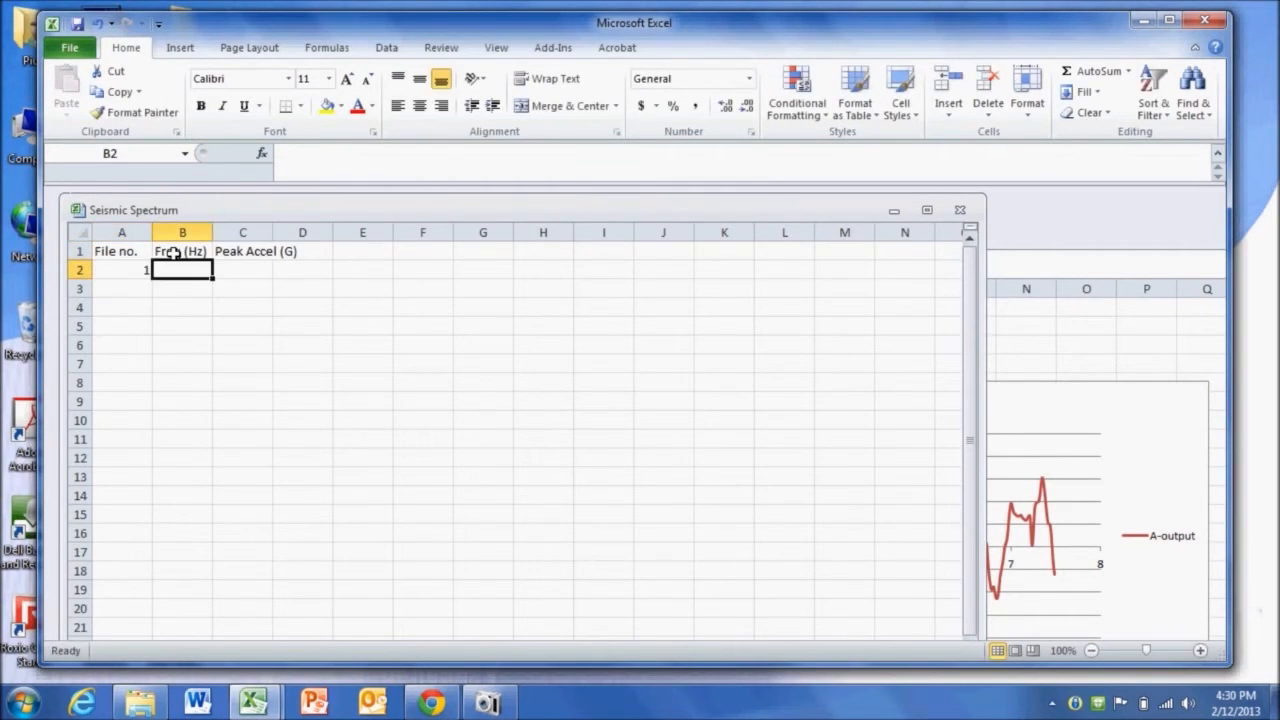
- Copy the frequency cell J2 from QuakeData_01
left_click(1054, 272)
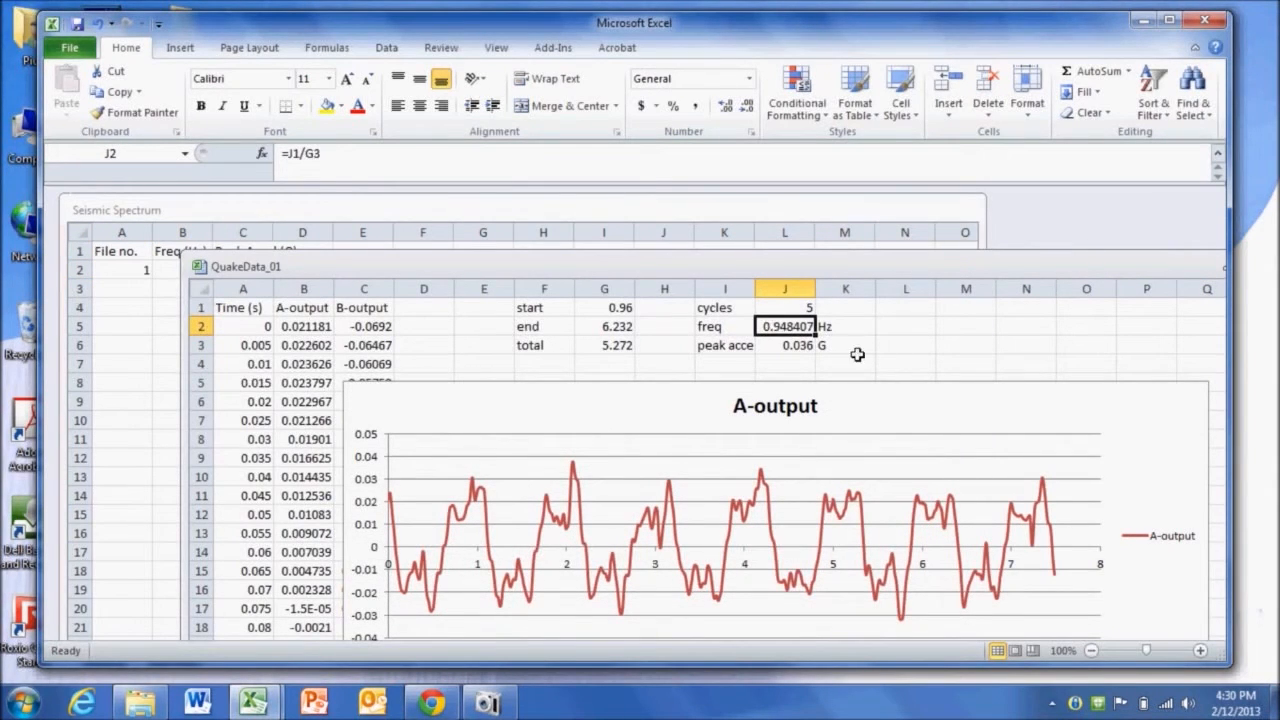
right_click(797, 326)
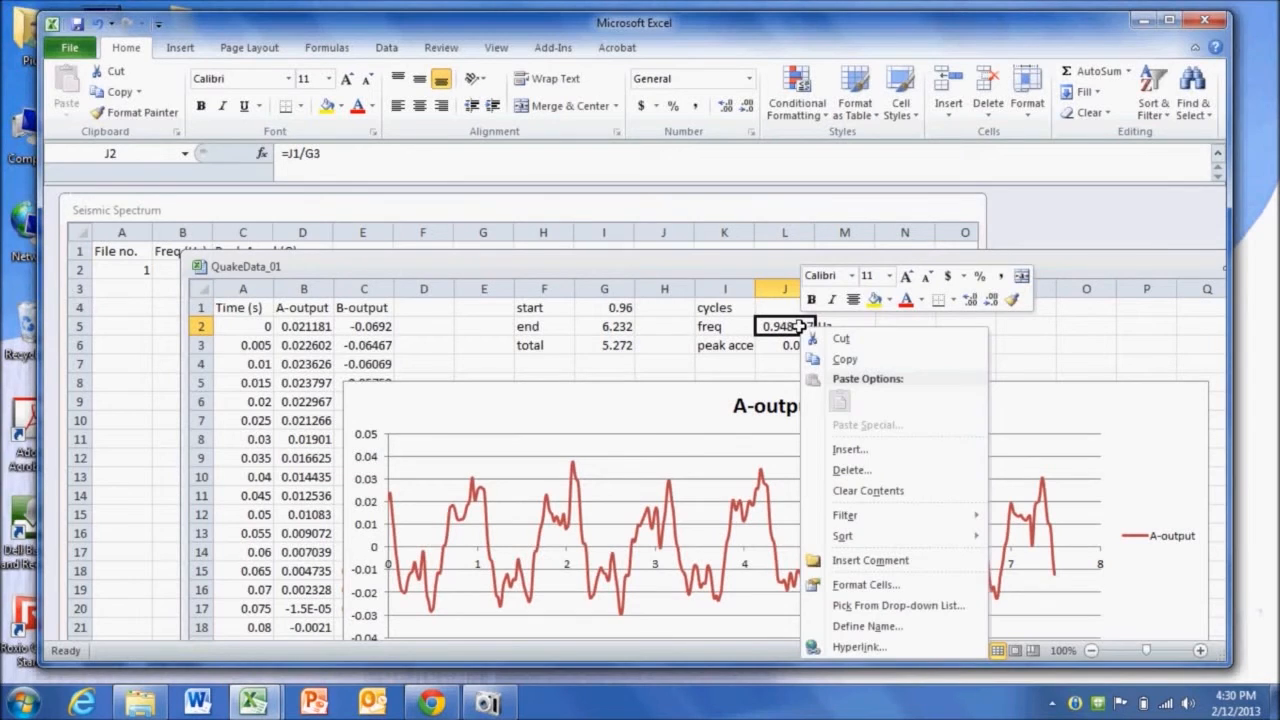
left_click(862, 360)
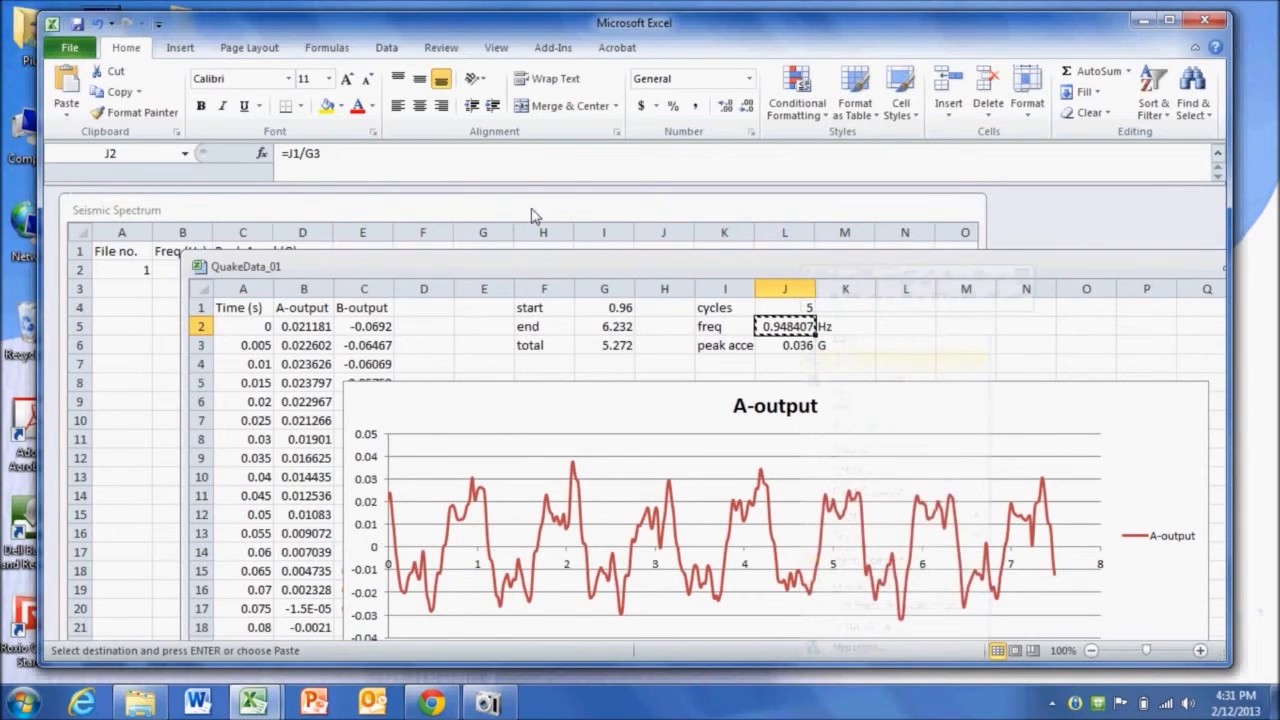
left_click(508, 211)
- Try pasting the copied frequency into B2 of Seismic Spectrum, then clear the cell
right_click(176, 268)
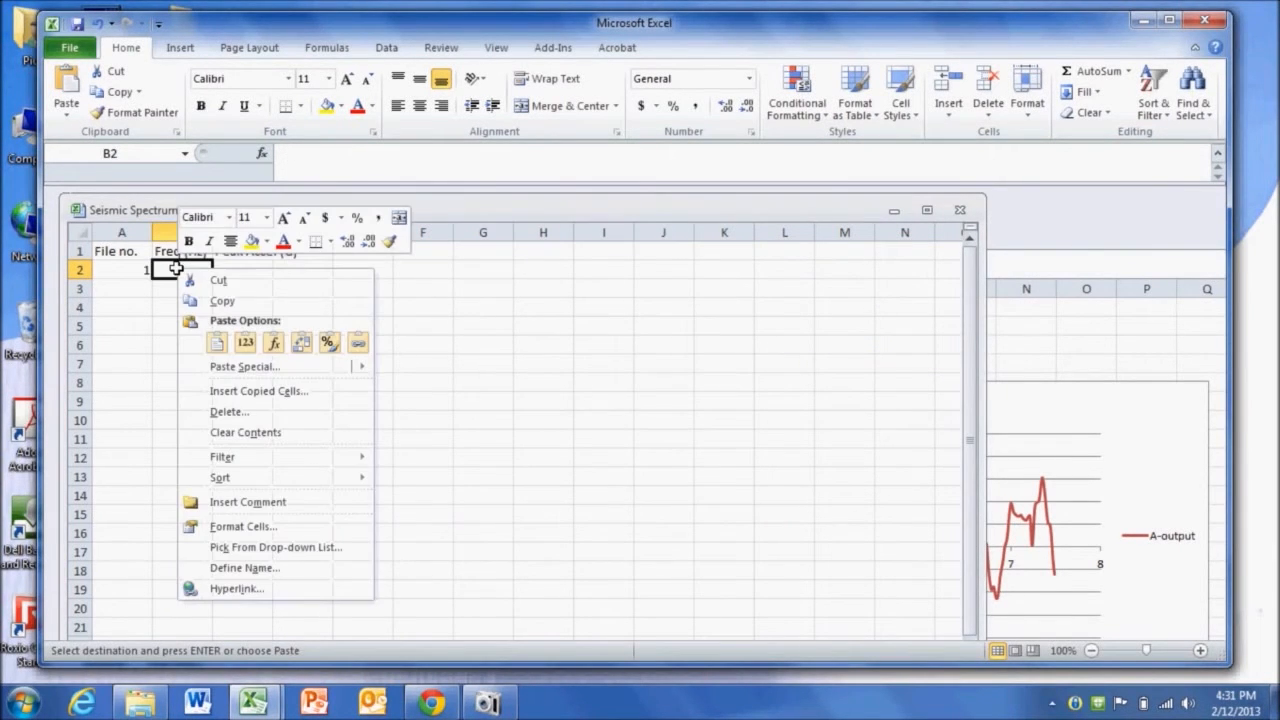
left_click(246, 343)
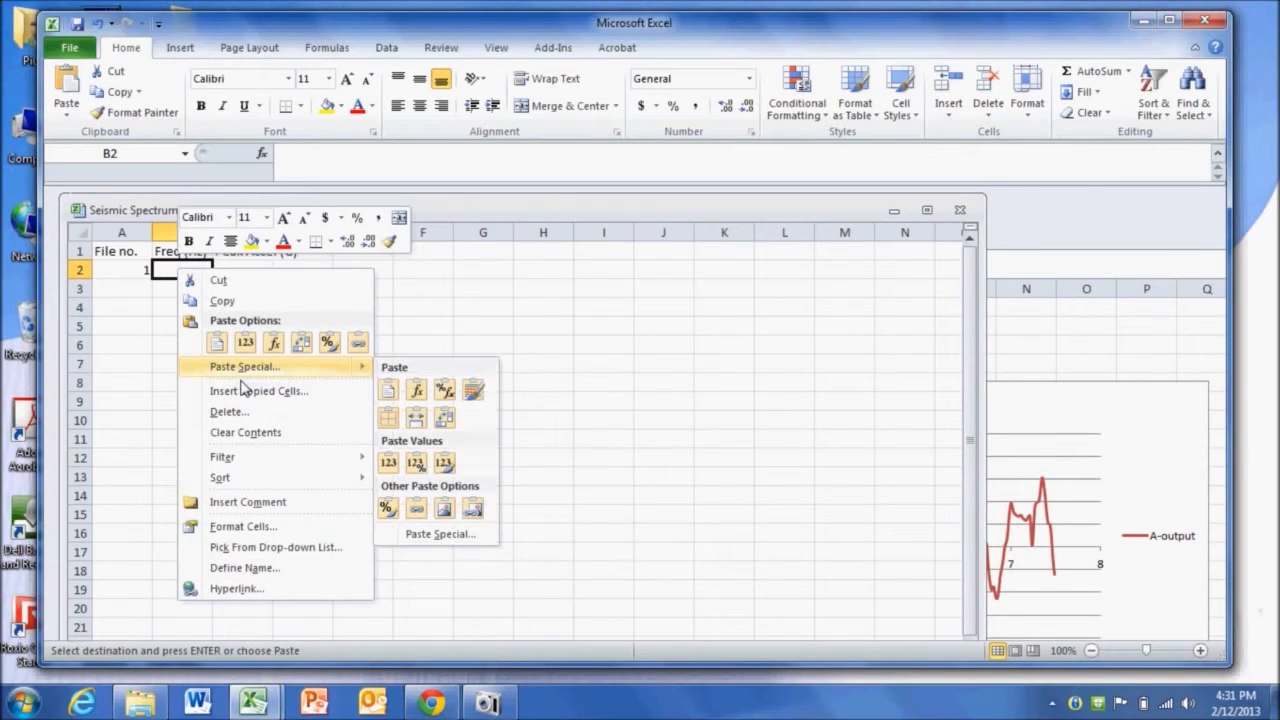
left_click(218, 344)
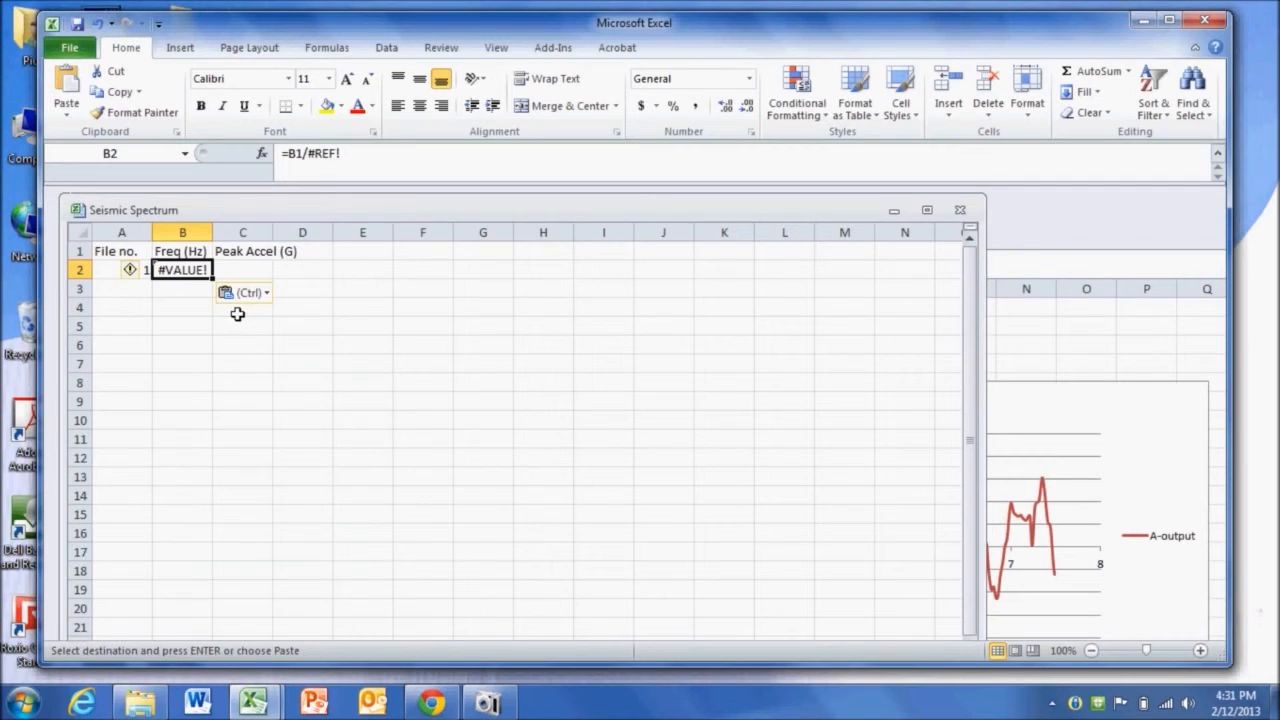
key("Delete")
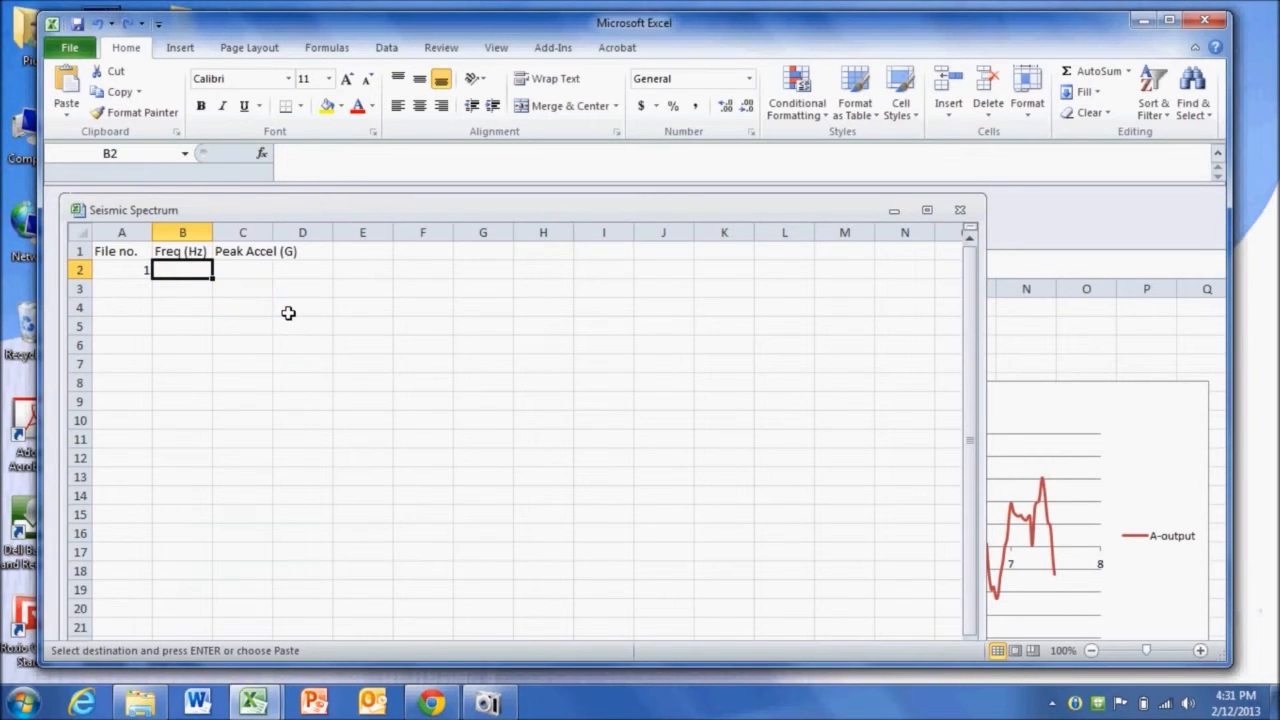
- Paste the copied frequency into B2 as values only
right_click(187, 268)
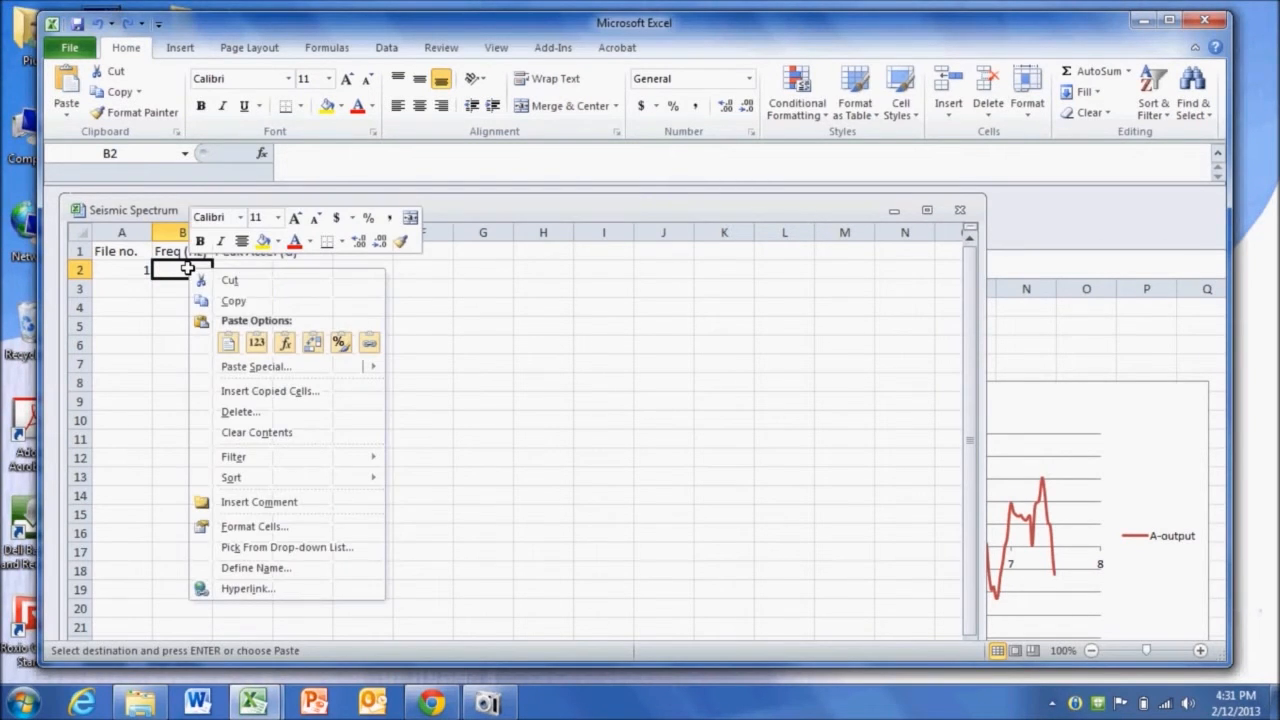
left_click(258, 345)
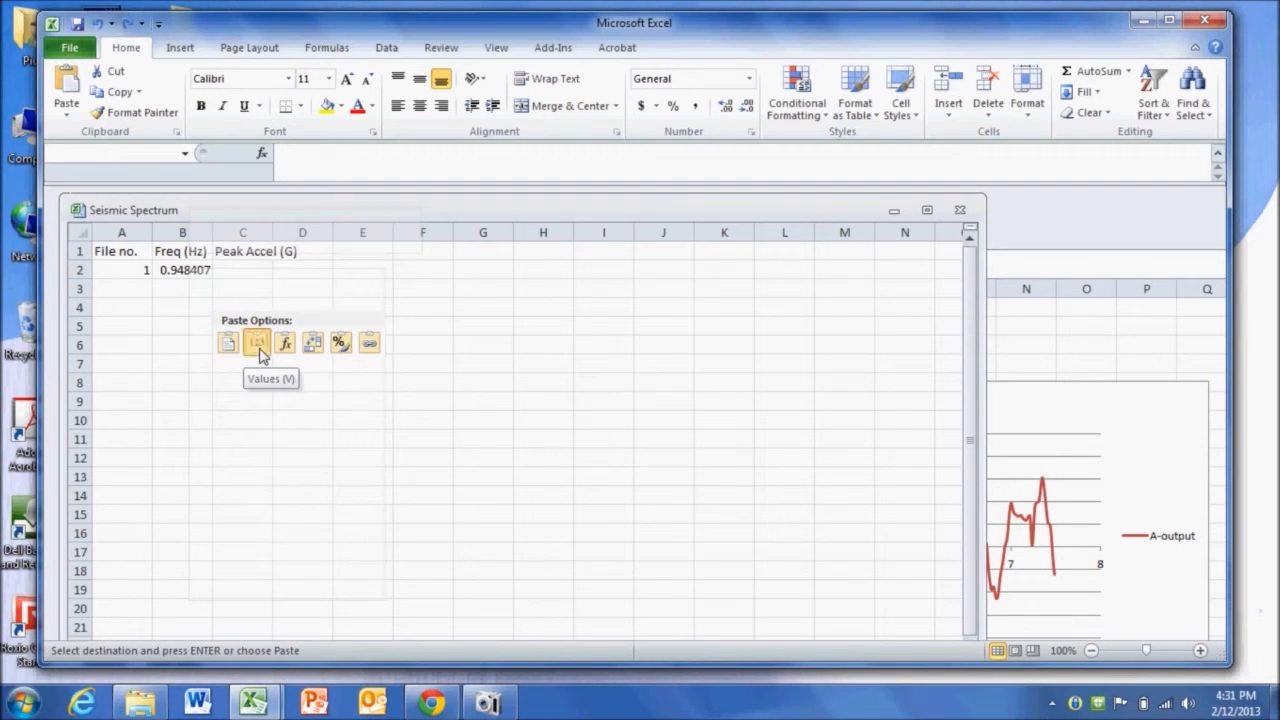
- Copy the peak acceleration from J3 of QuakeData_01 and paste it into C2 of Seismic Spectrum
left_click(1030, 266)
left_click(788, 344)
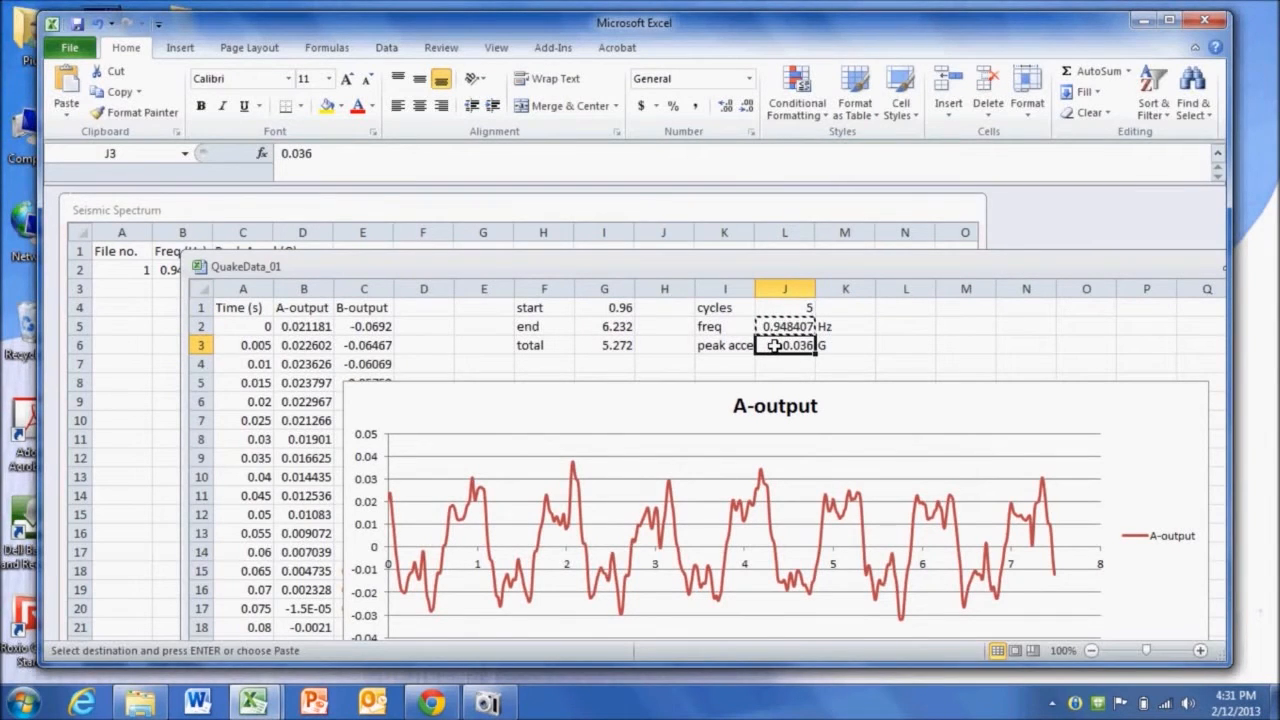
left_click(551, 212)
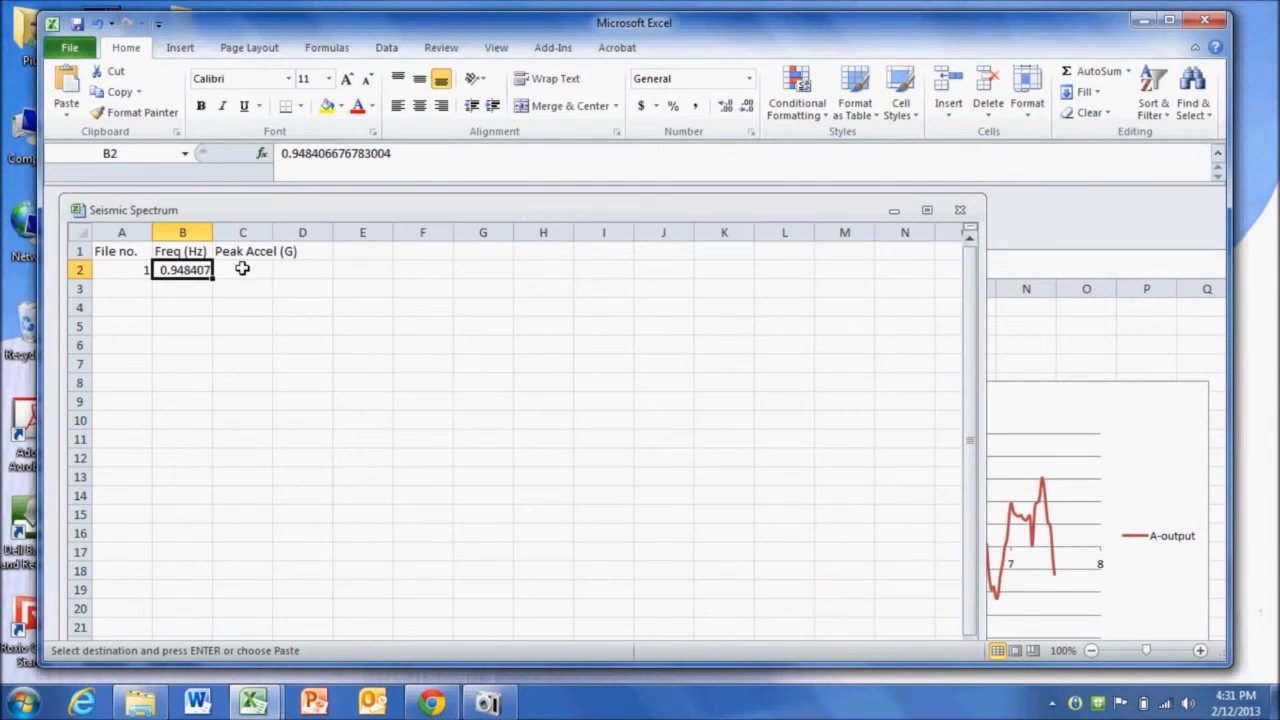
left_click(240, 268)
key("ctrl+v")
left_click(275, 333)
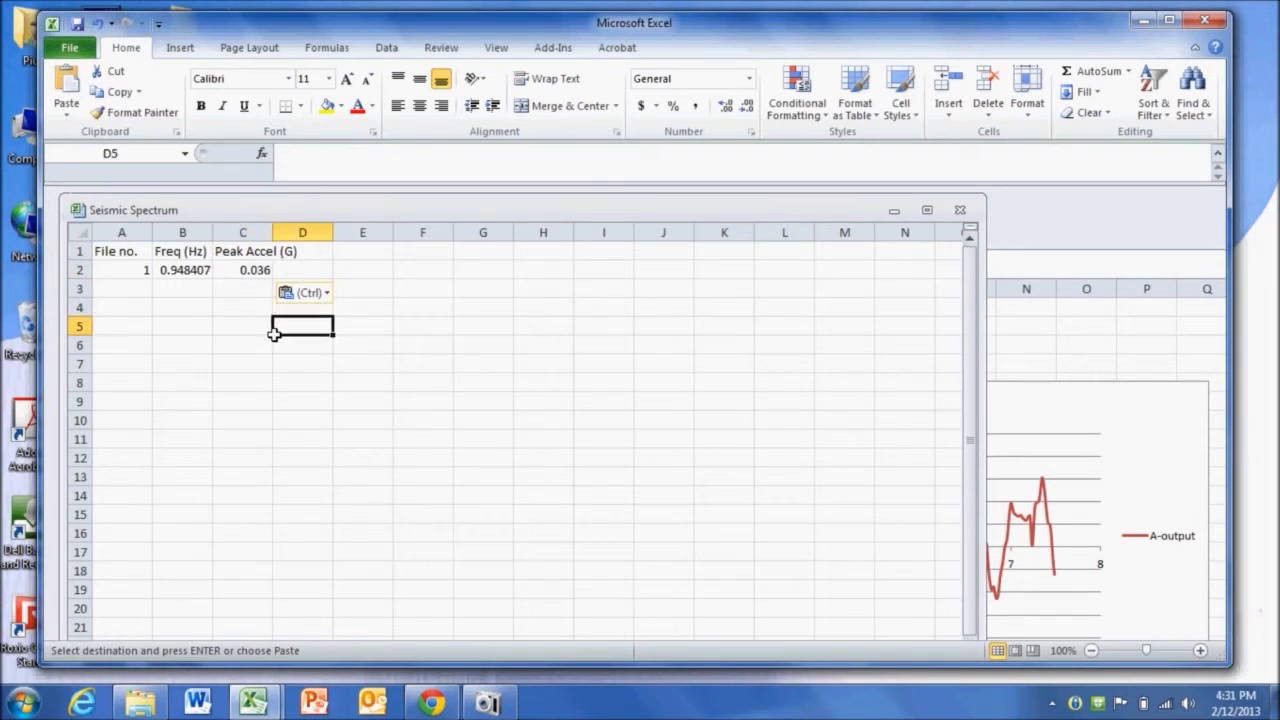
key("Escape")
- Bold the header row cells A1 through C1 in Seismic Spectrum
left_click_drag(250, 251, 100, 223)
key("ctrl+b")
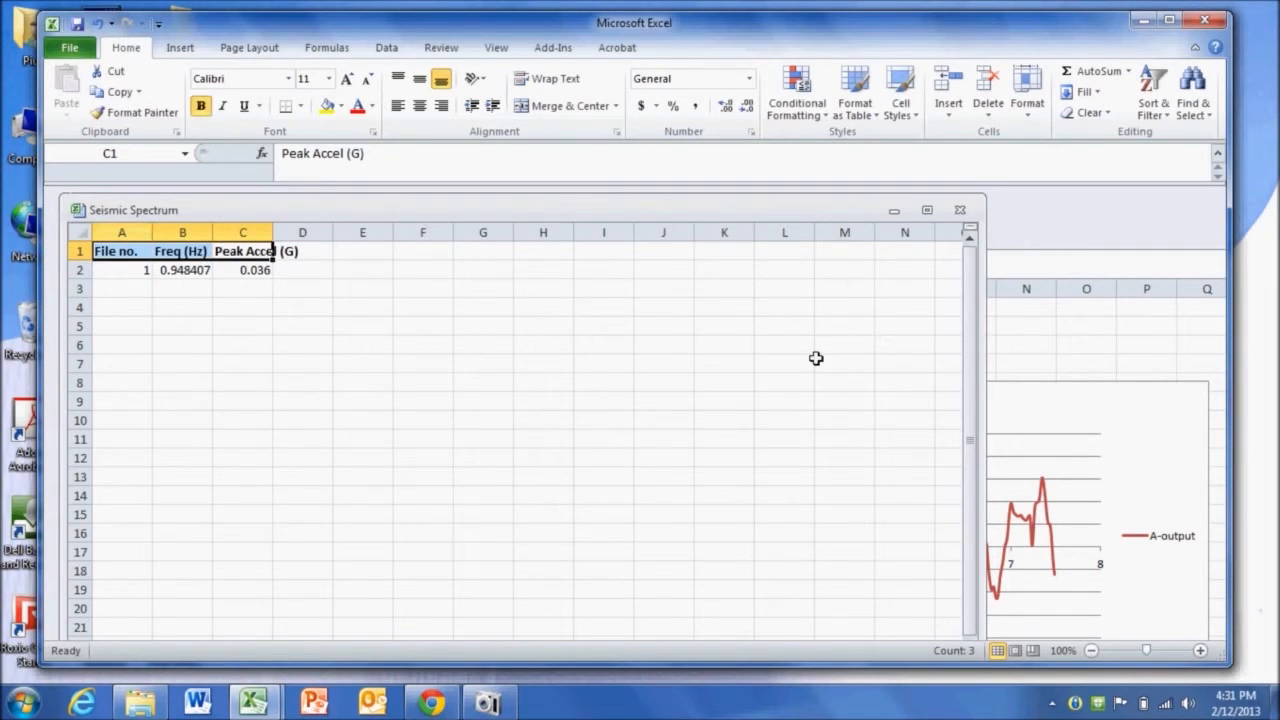
- Close QuakeData_01 without saving its changes
left_click_drag(1118, 262, 1018, 254)
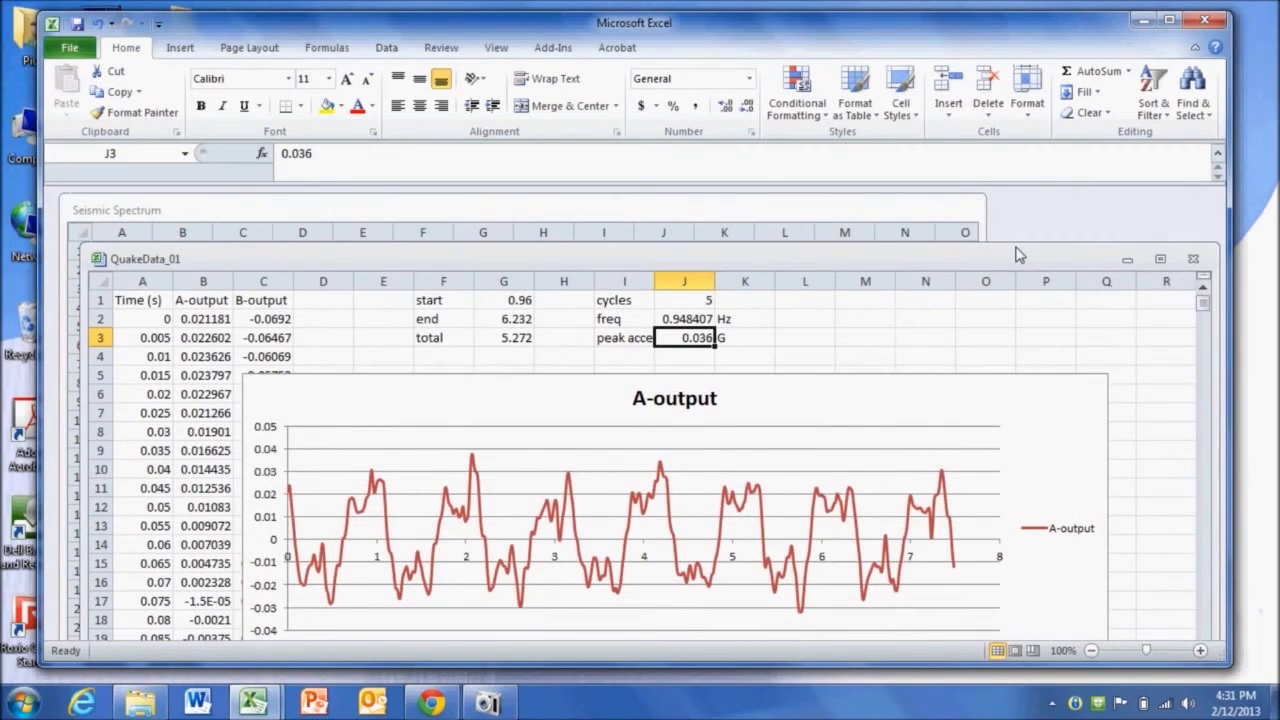
left_click(1193, 259)
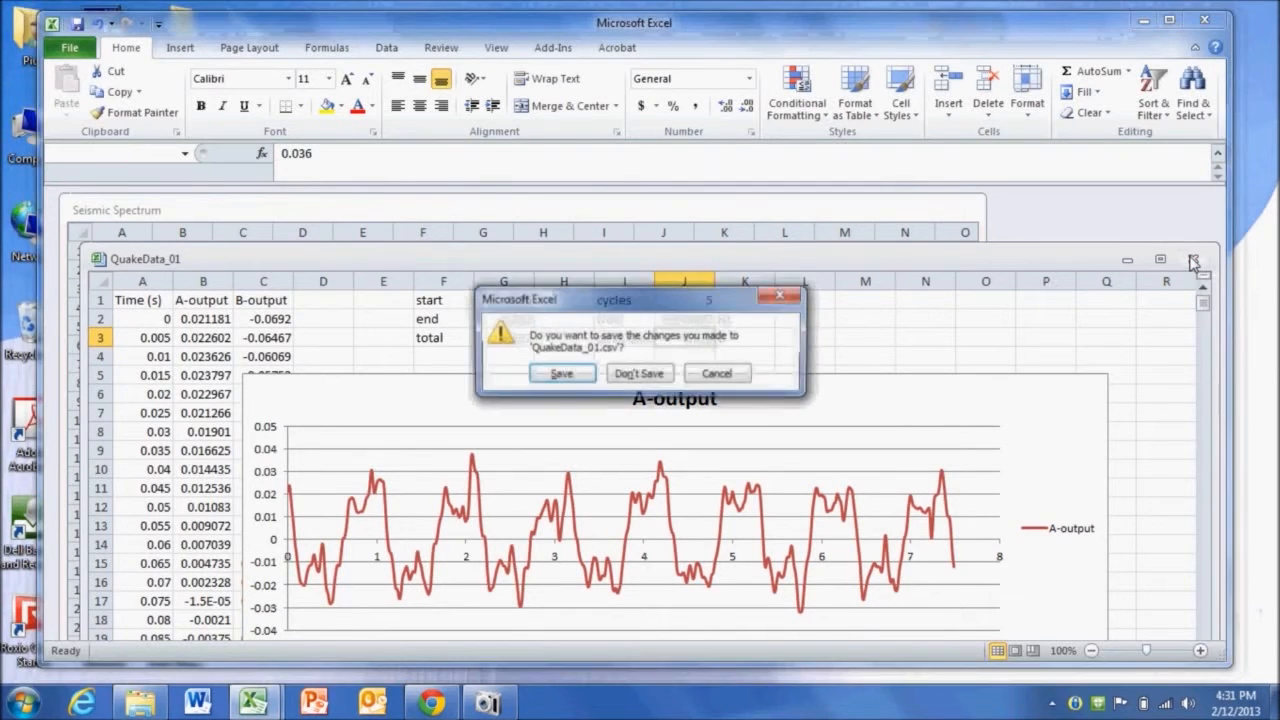
left_click(578, 375)
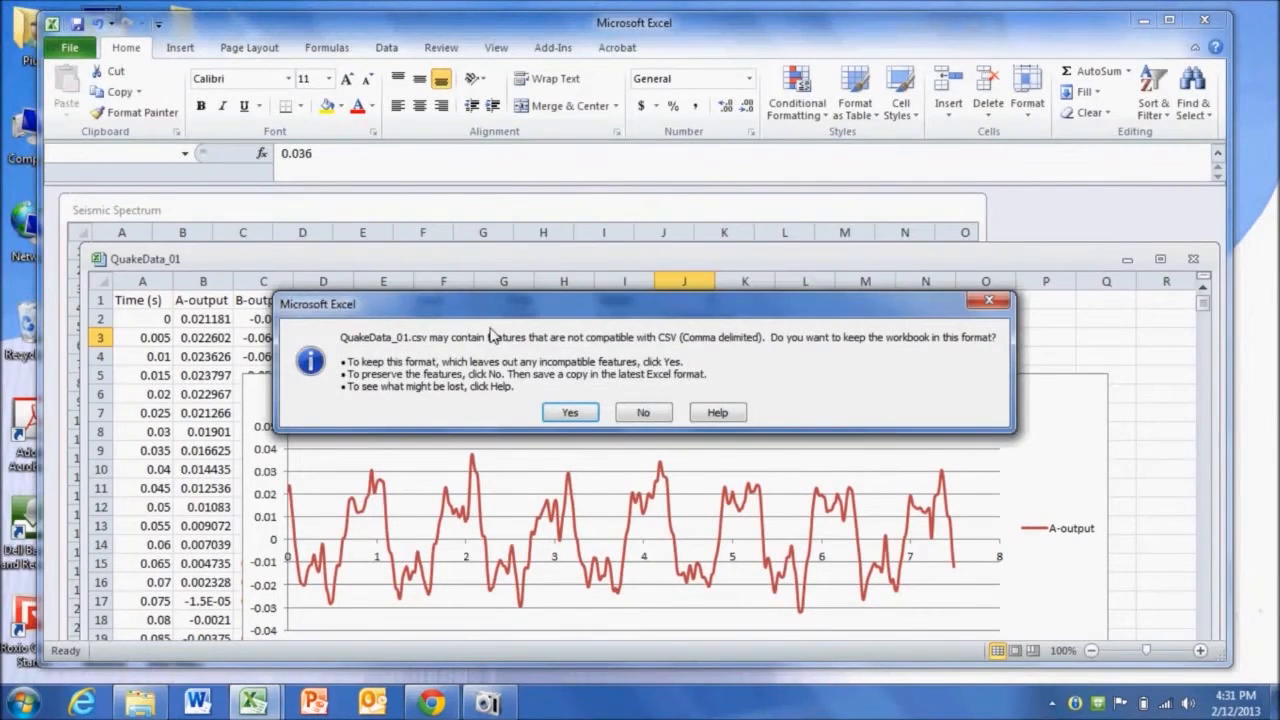
left_click(642, 415)
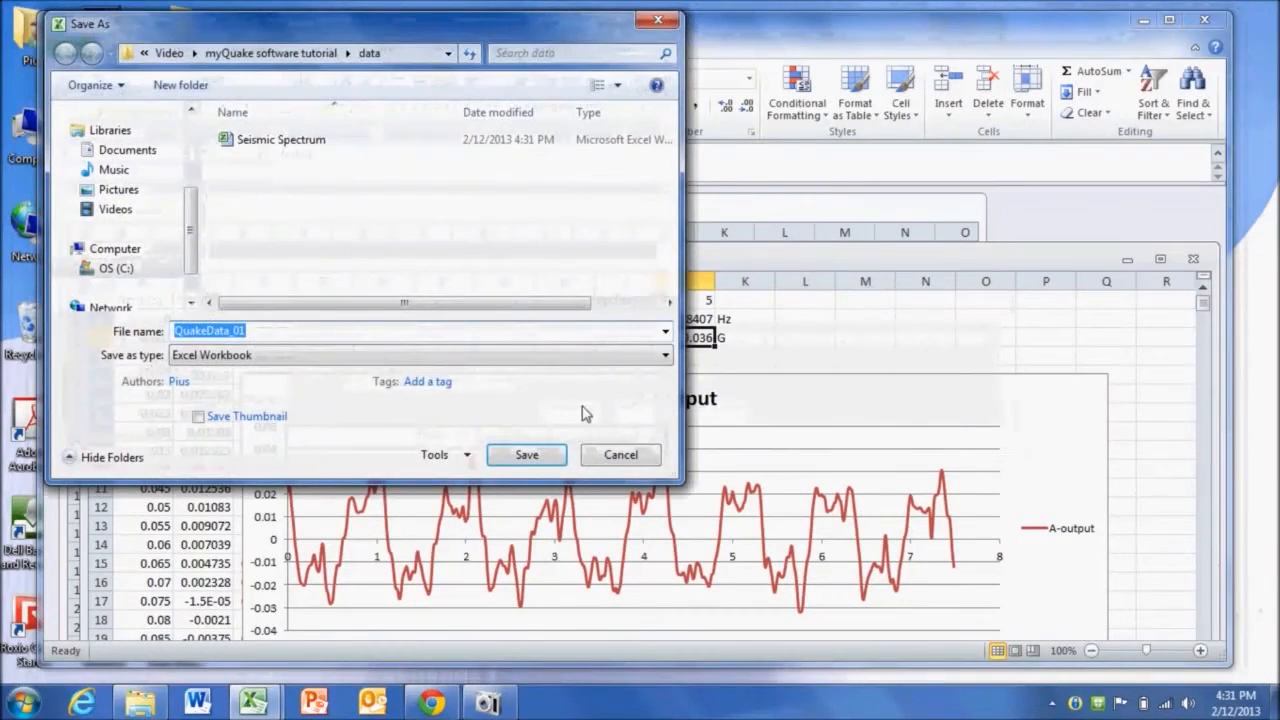
left_click(618, 452)
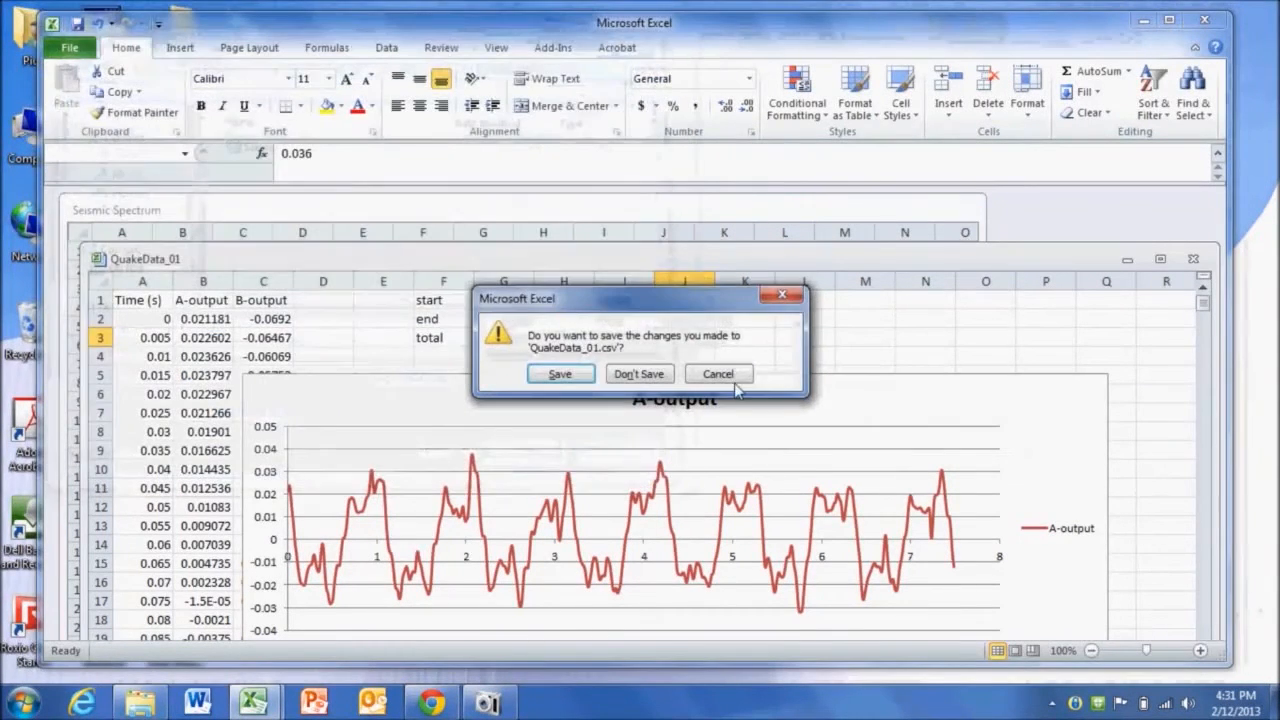
left_click(638, 374)
left_click(605, 355)
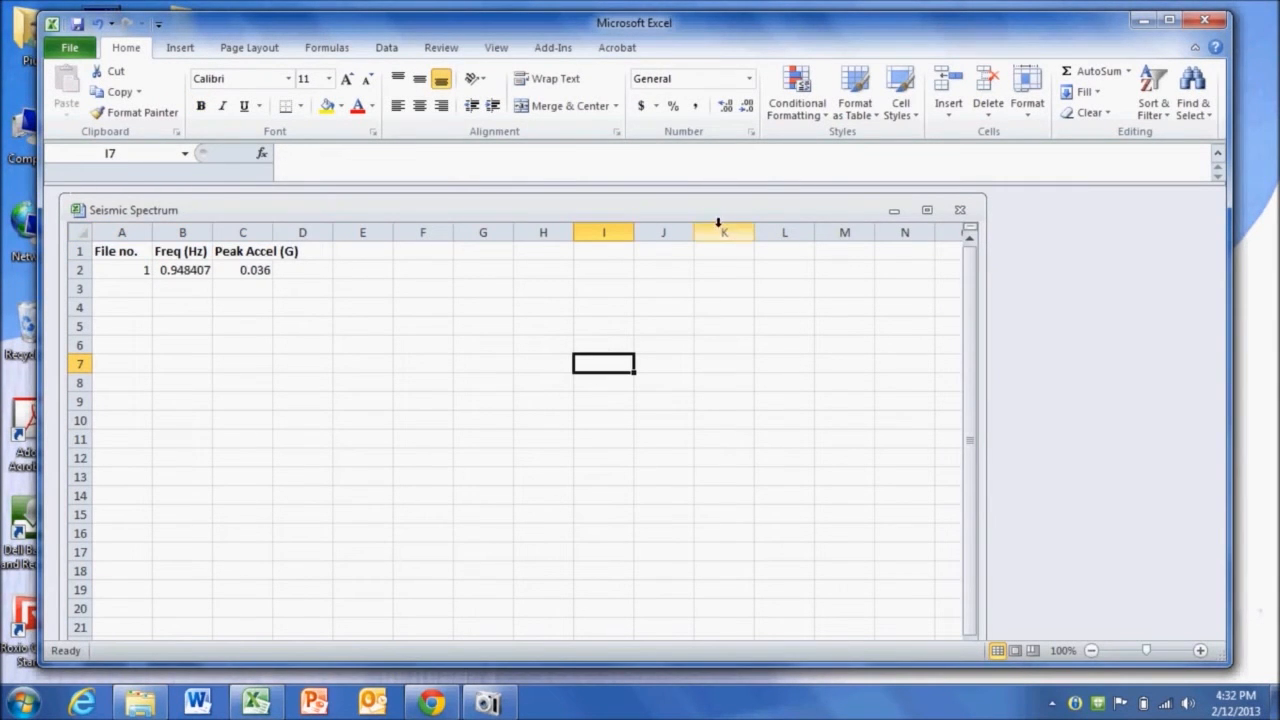
- Open QuakeData_02 from the data folder
left_click(1142, 19)
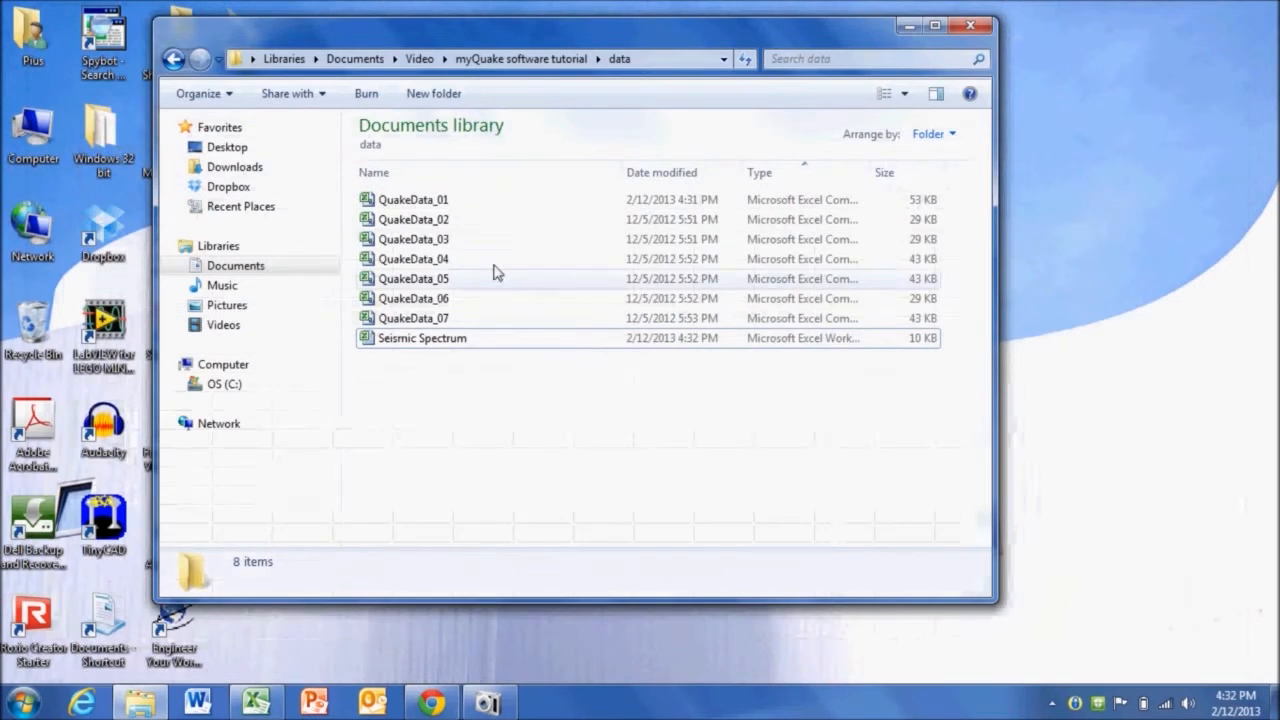
left_click(398, 206)
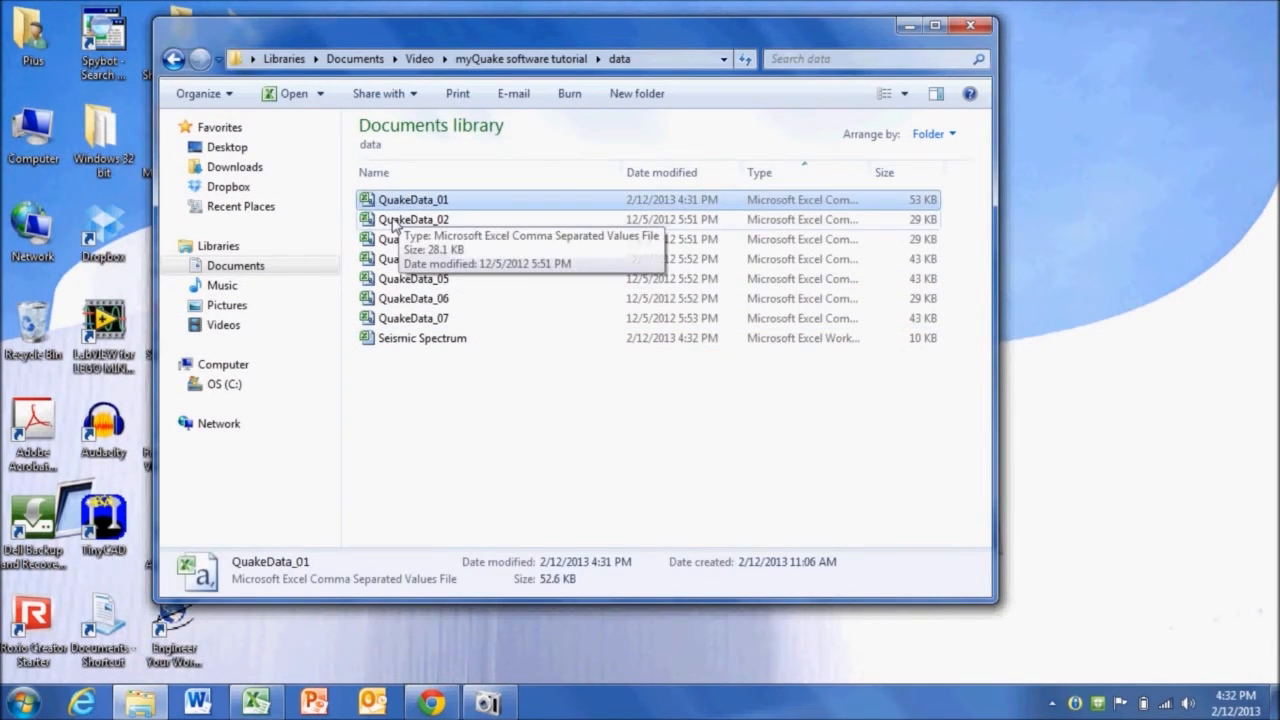
left_click(393, 224)
double_click(393, 224)
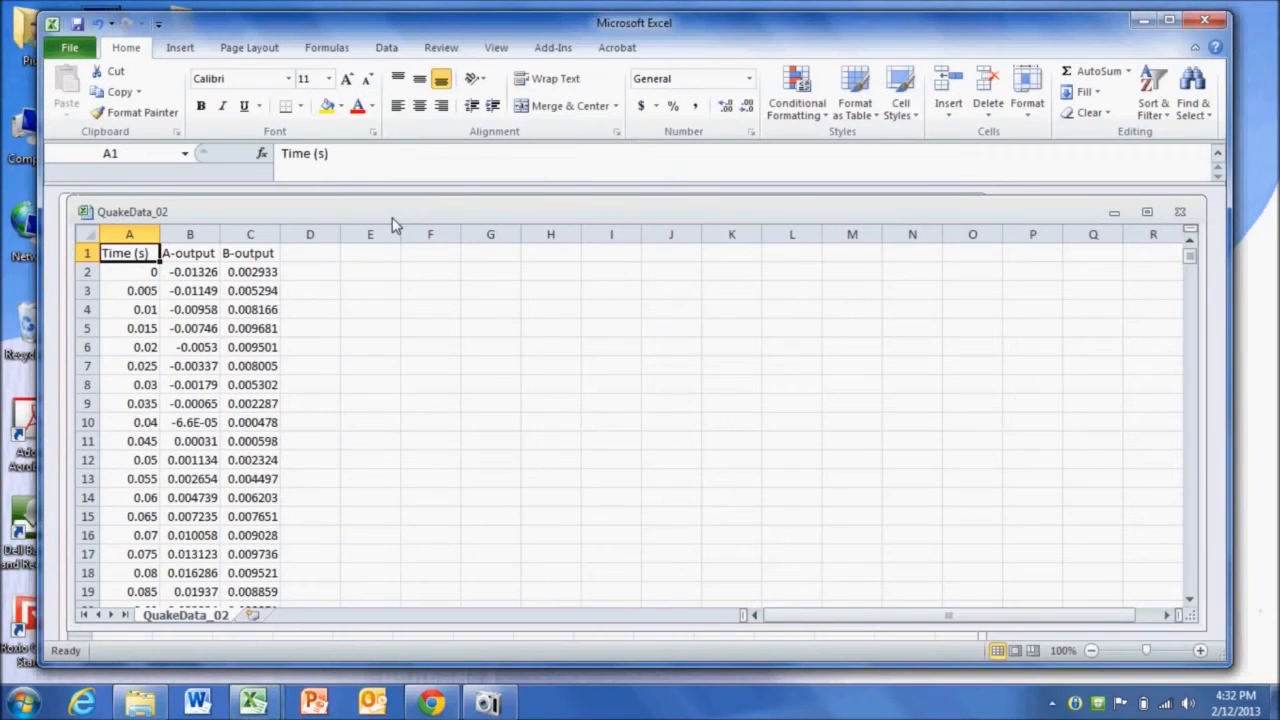
- Insert a scatter chart with smooth lines from columns A to C and widen it across the sheet
left_click_drag(115, 233, 246, 234)
left_click(180, 47)
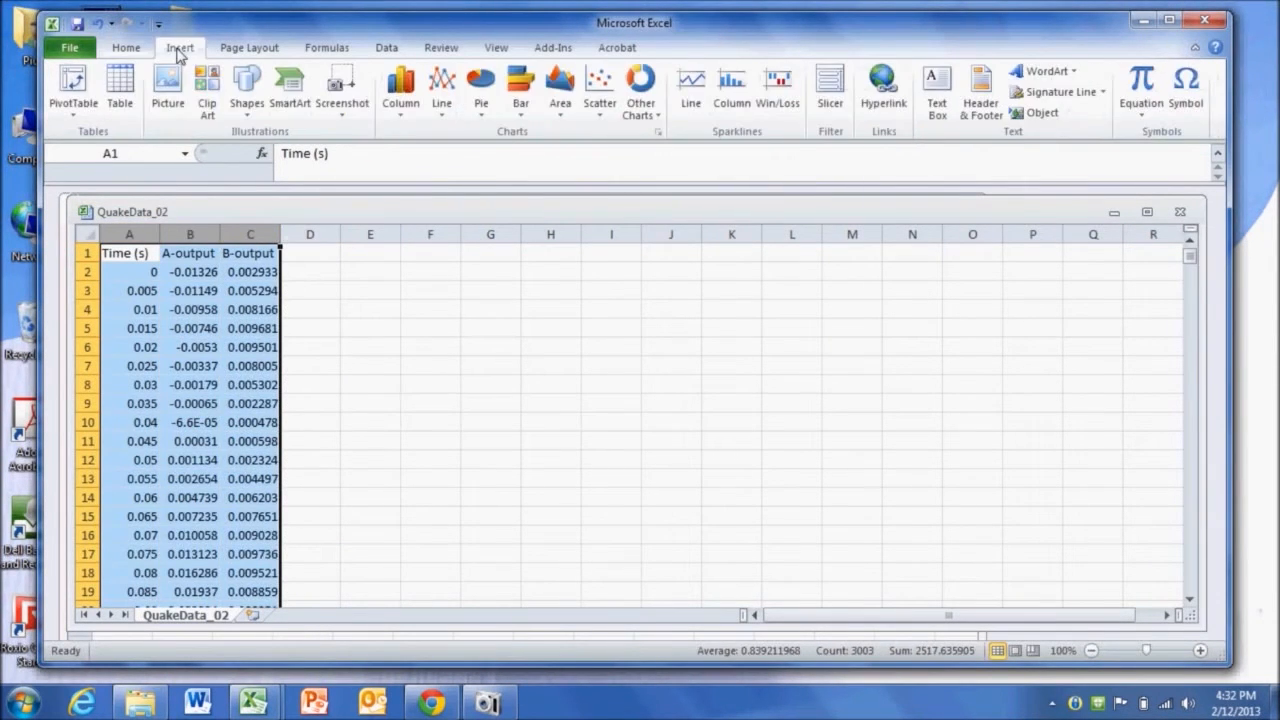
left_click(600, 95)
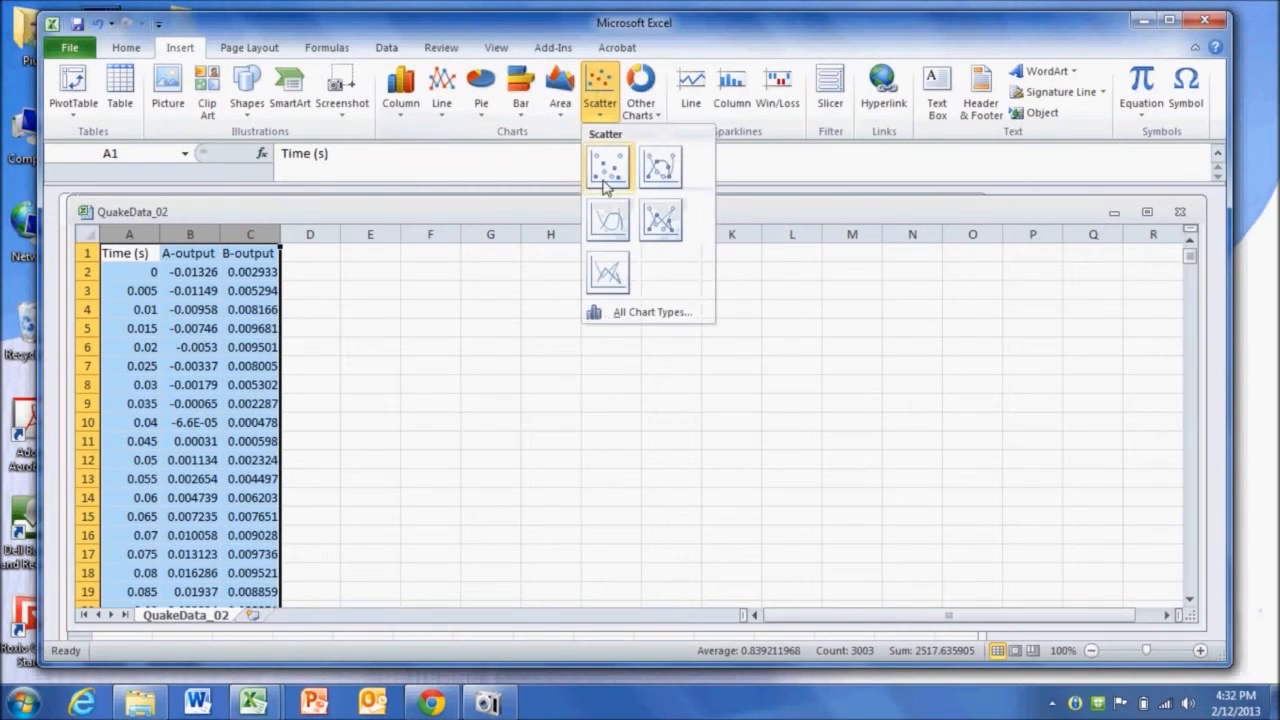
left_click(612, 234)
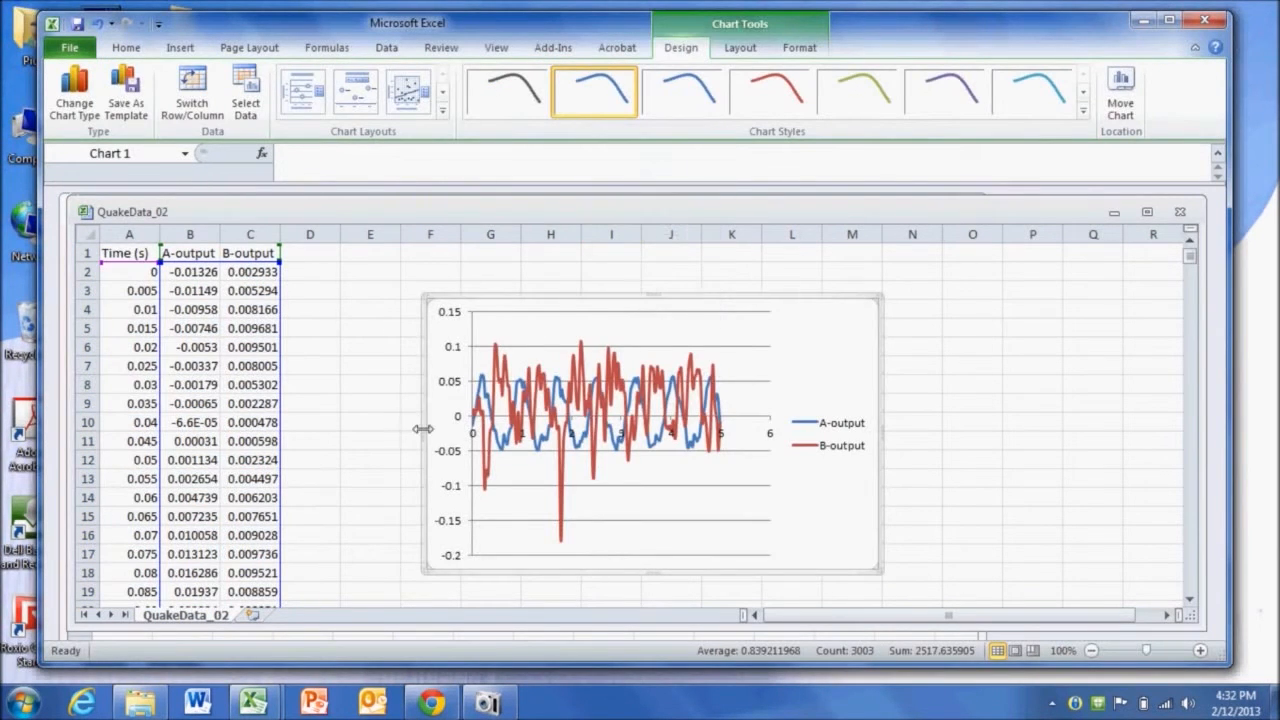
left_click_drag(417, 431, 212, 431)
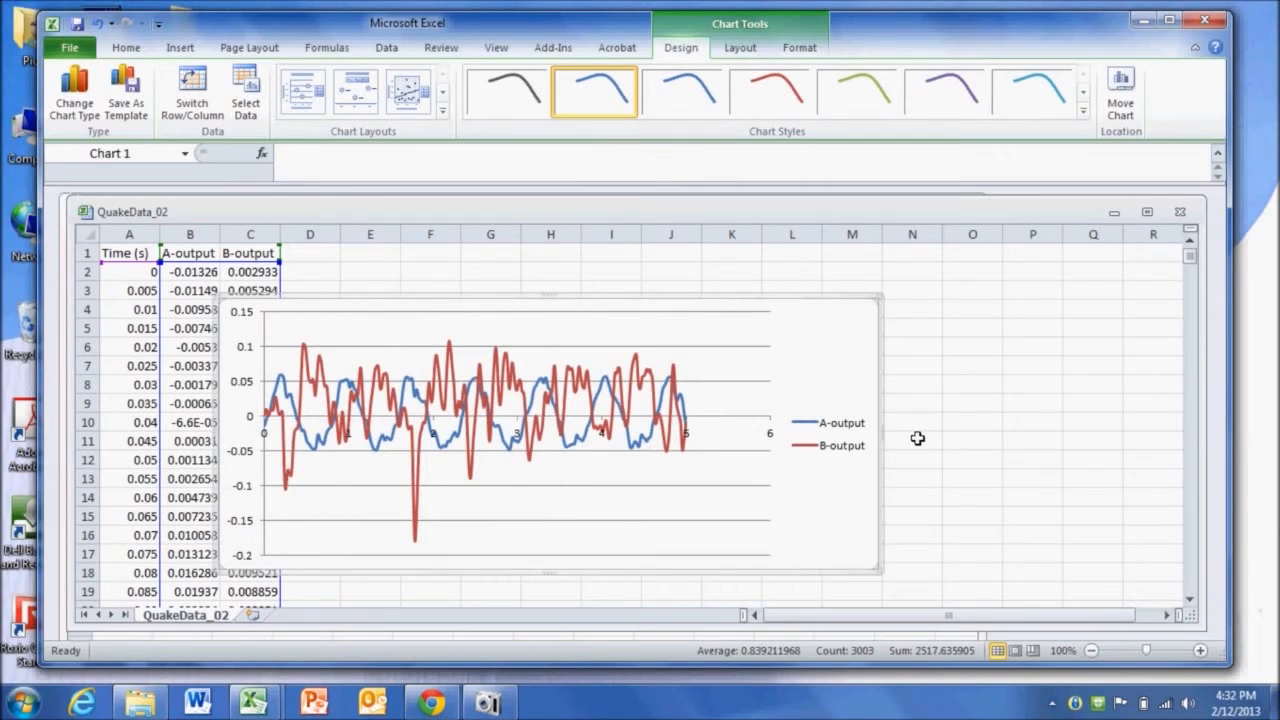
left_click_drag(883, 436, 1105, 447)
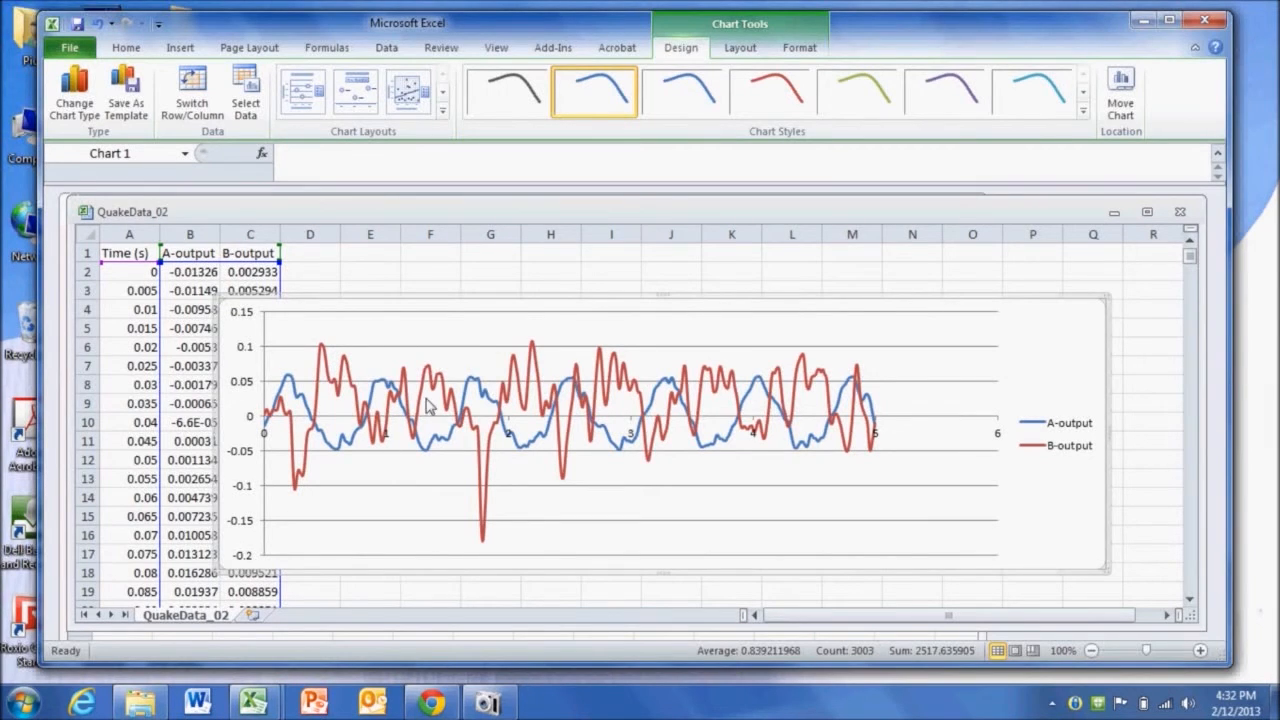
- Delete the B-output series from the chart and nudge the chart slightly down
mouse_move(562, 427)
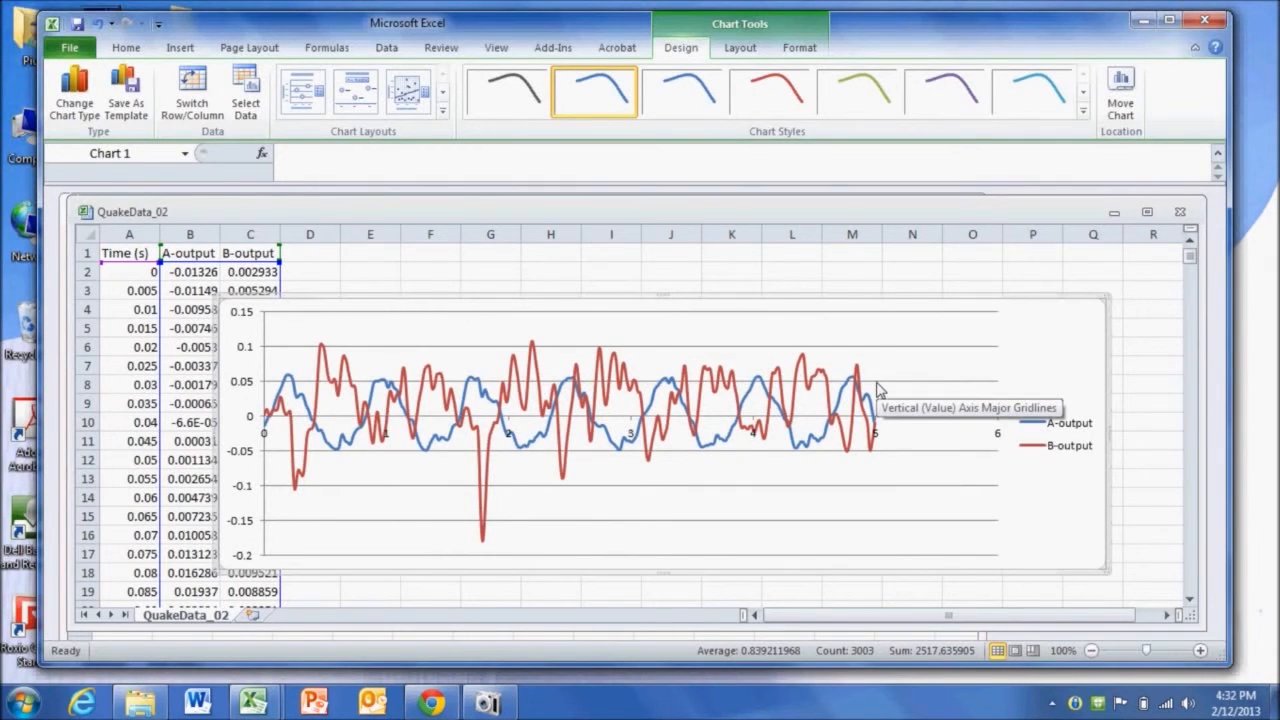
left_click(610, 394)
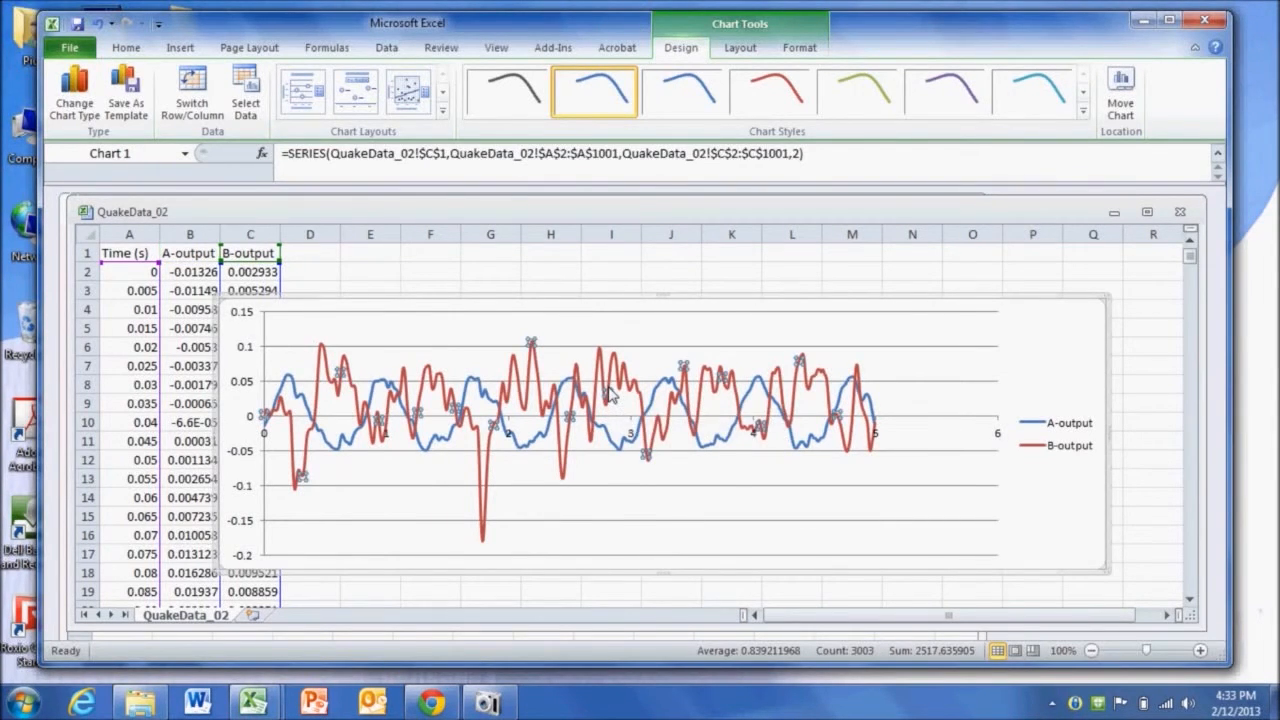
key("Delete")
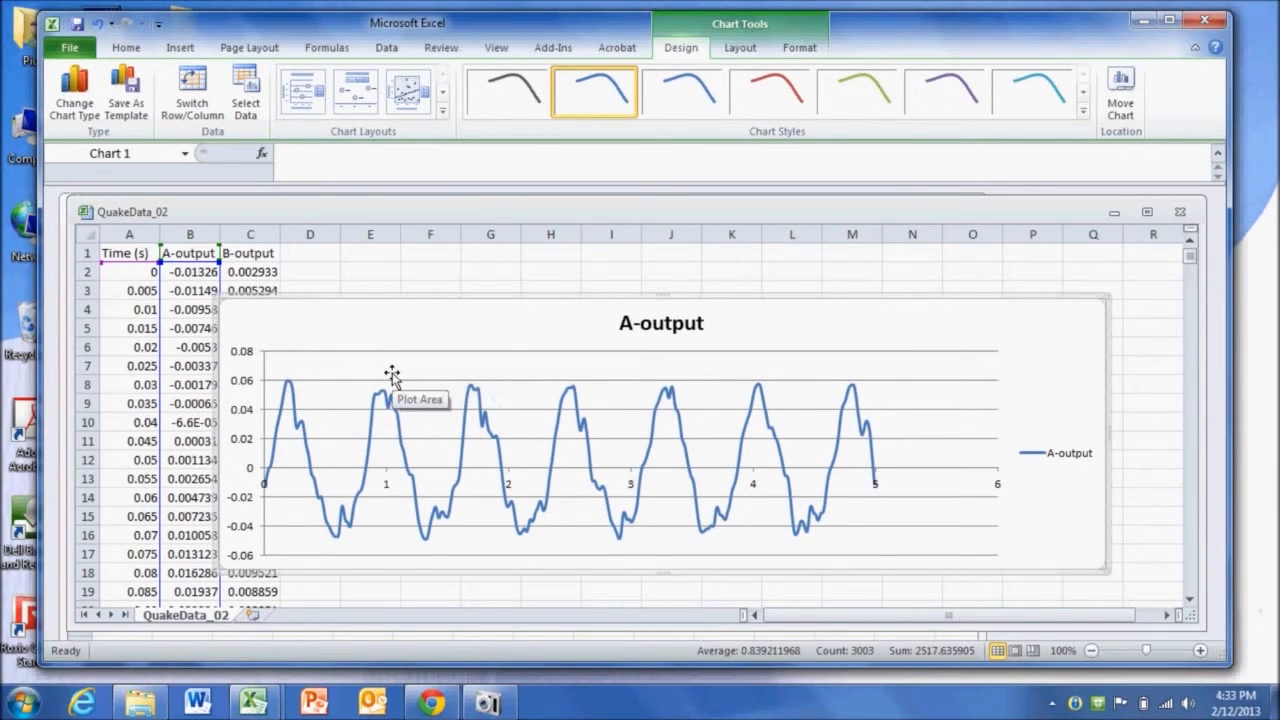
left_click_drag(459, 299, 484, 329)
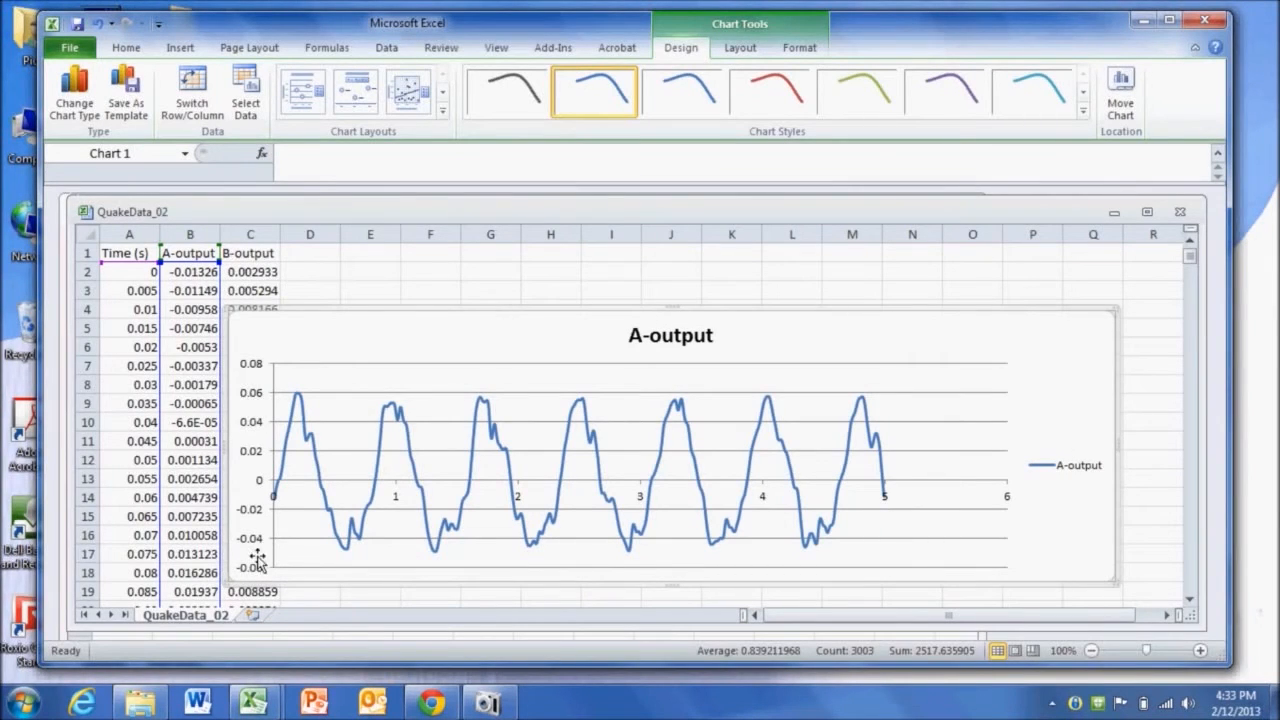
- Label G1 as start and enter 0 as the start time in H1
left_click(484, 254)
type("start")
key("Tab")
type("0")
left_click(428, 290)
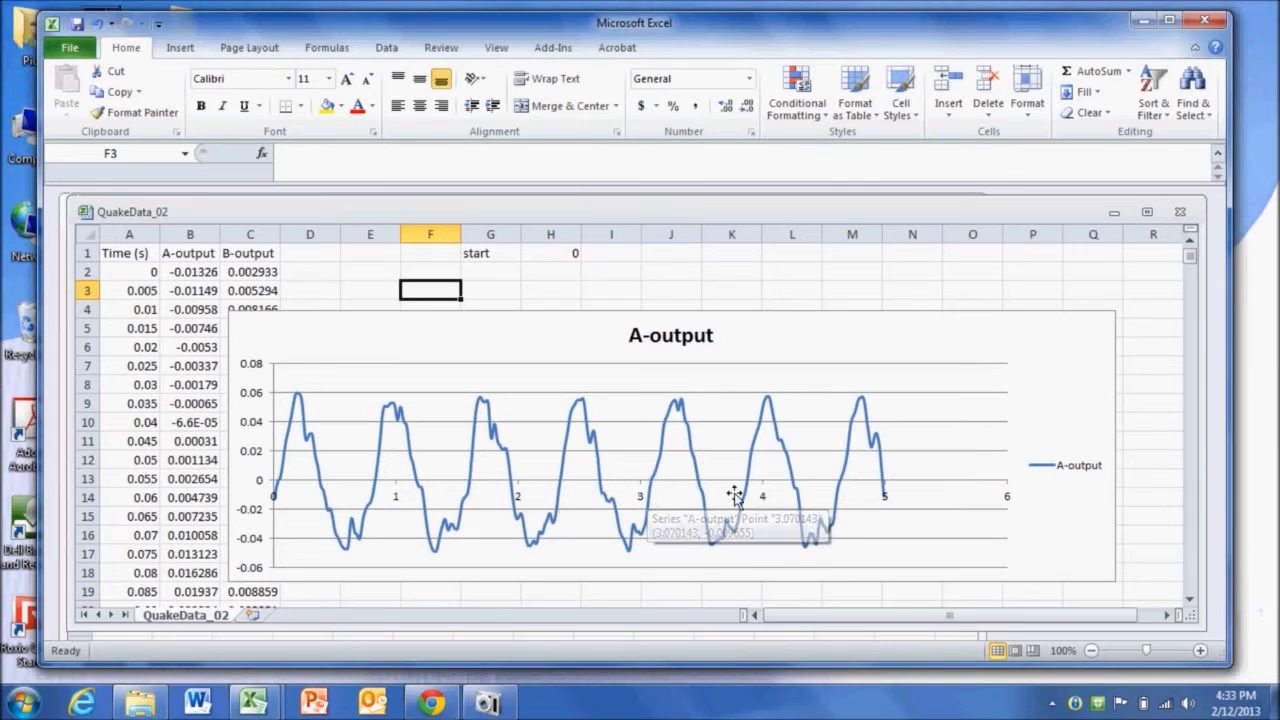
- Enter the end time 4.605 in H2 and label G2 as end
mouse_move(840, 501)
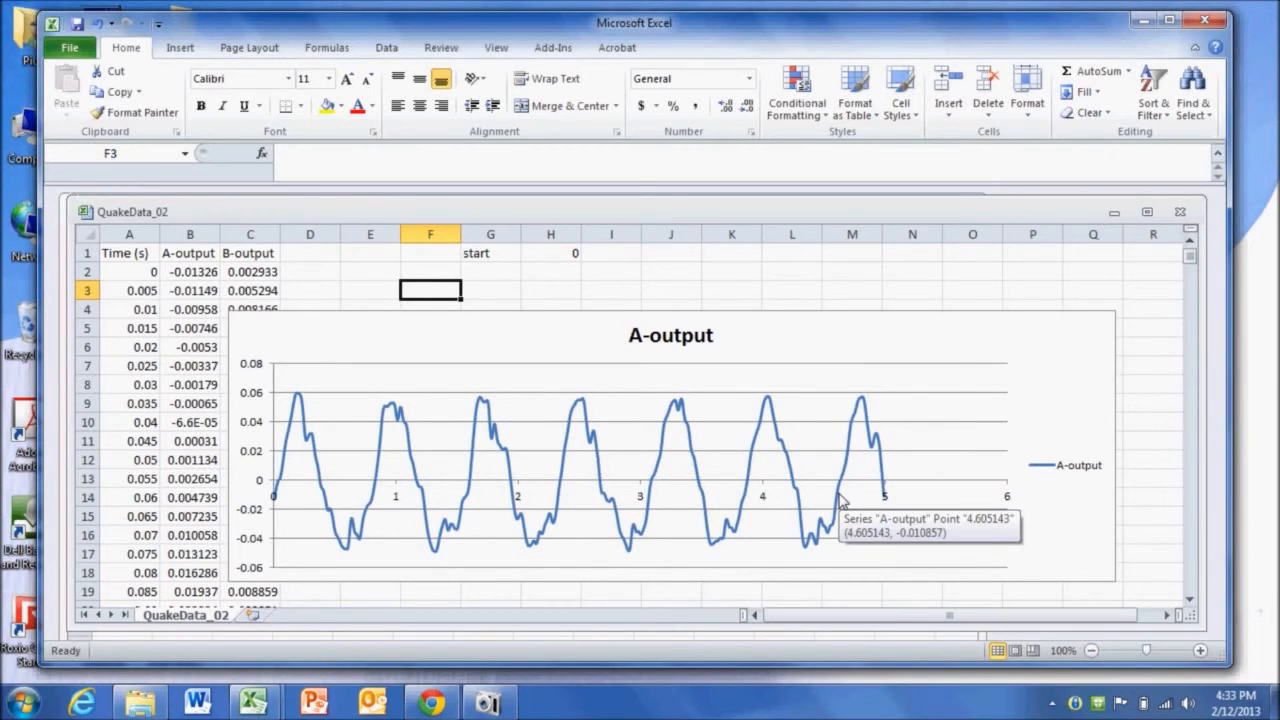
key("Right")
key("Right")
key("Up")
type("4.60")
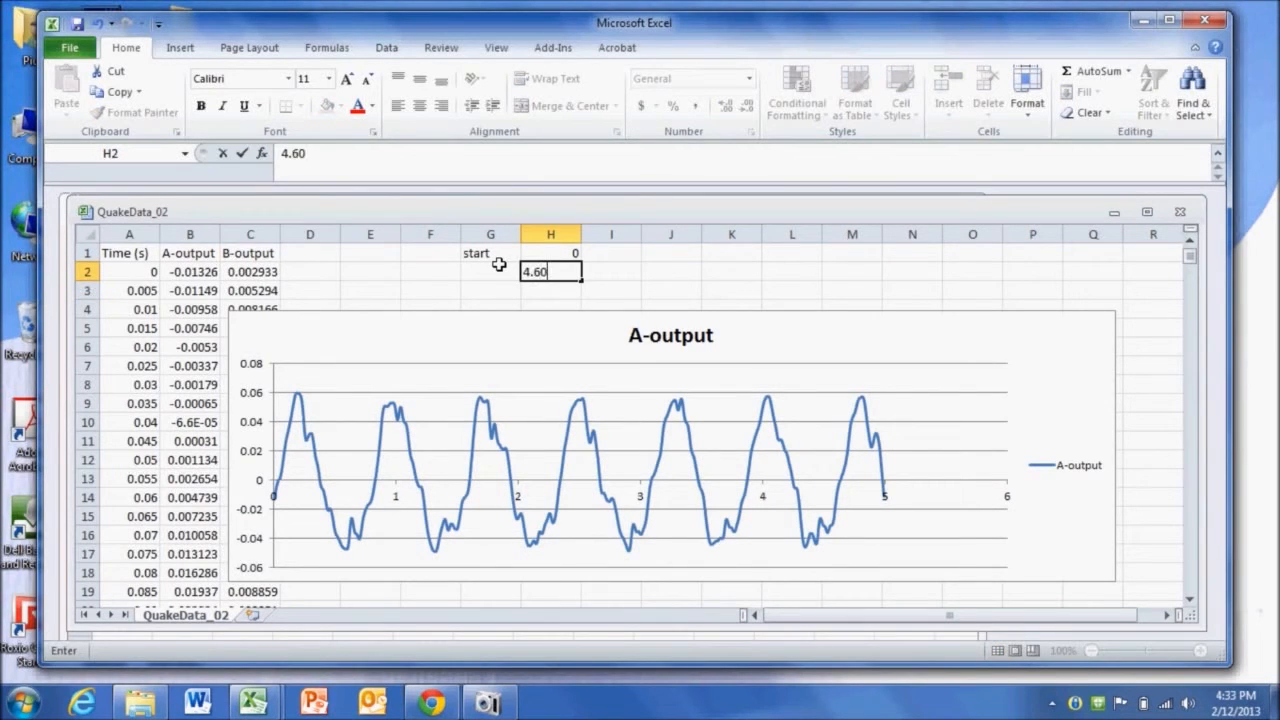
key("Return")
key("Up")
key("Left")
type("end")
key("Return")
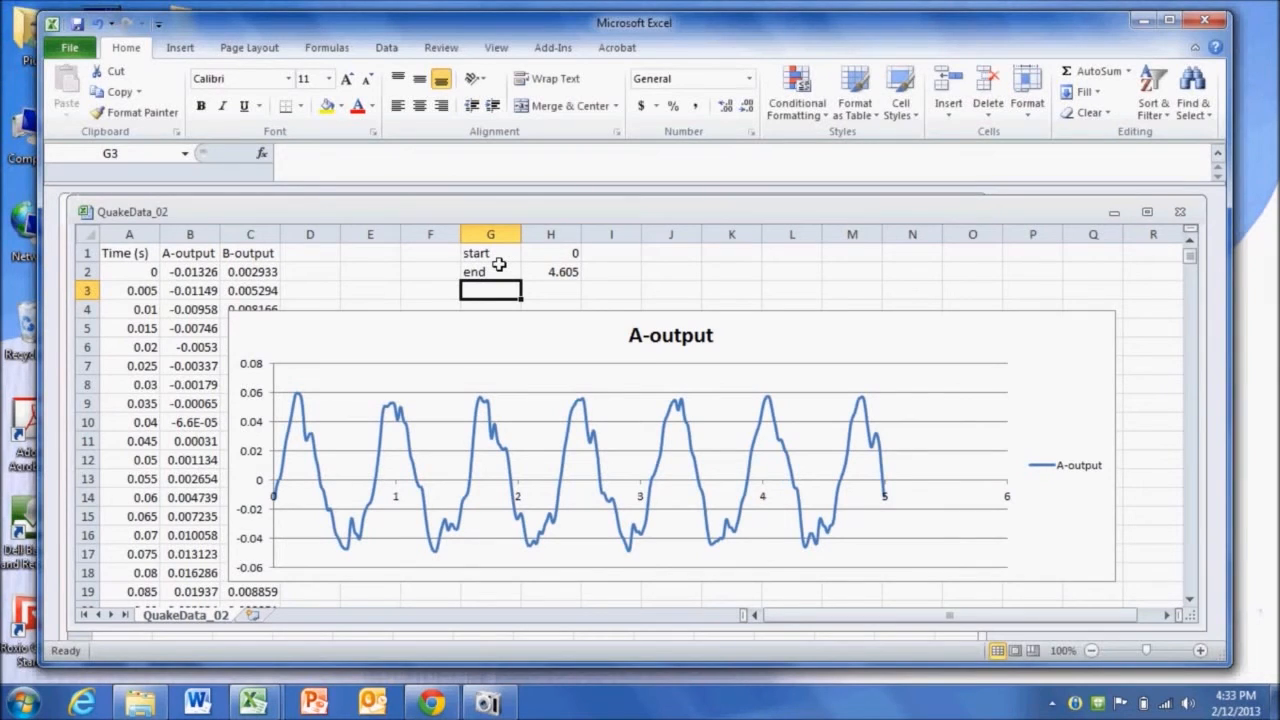
- Label J1 as cycles and enter 6 in K1
key("Right")
key("Right")
key("Right")
key("Up")
key("Up")
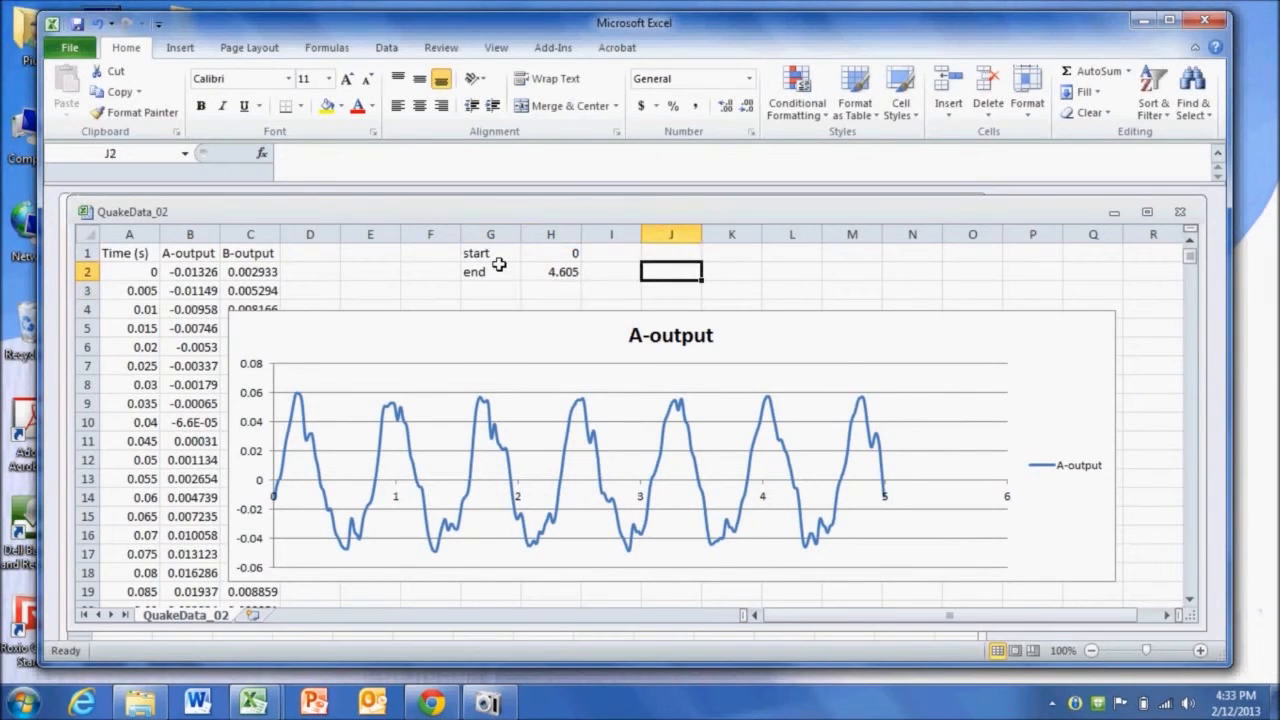
type("cycles")
key("Return")
key("Up")
key("Right")
type("6")
key("Return")
- Label J2 as freq and compute the frequency in K2 with the formula =K1/H2
key("Left")
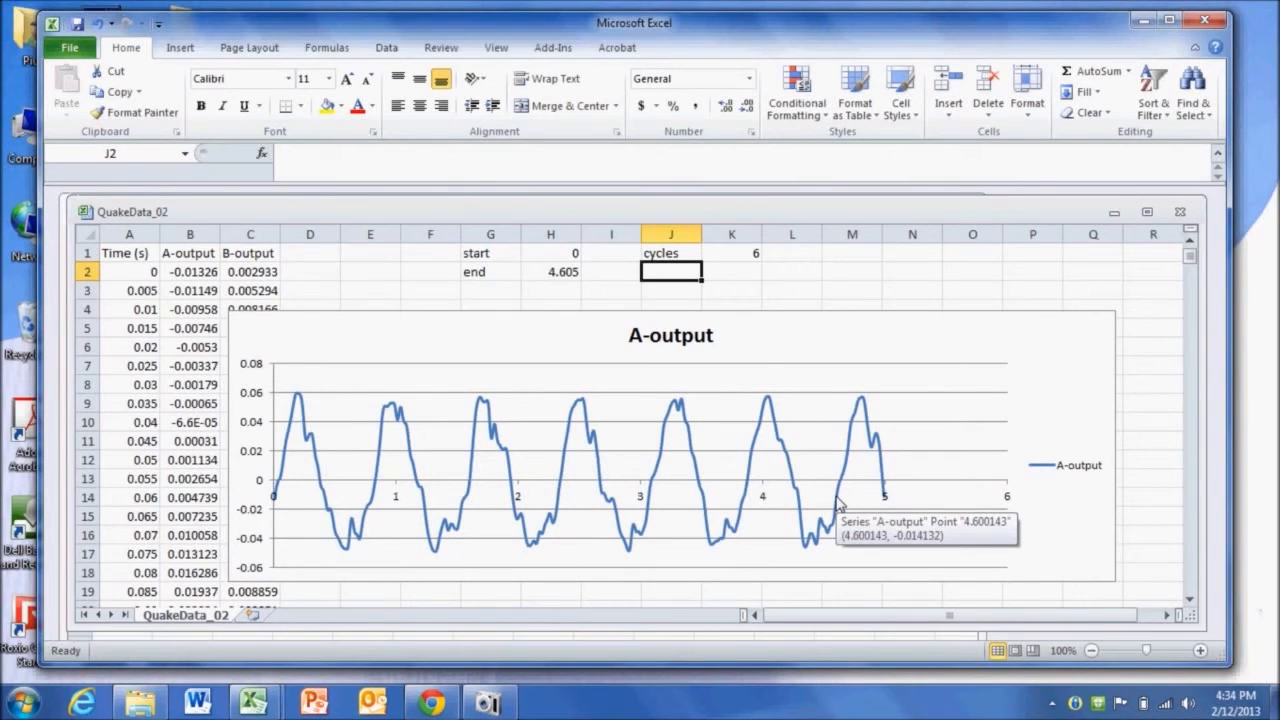
type("freq")
key("Return")
key("Up")
key("Right")
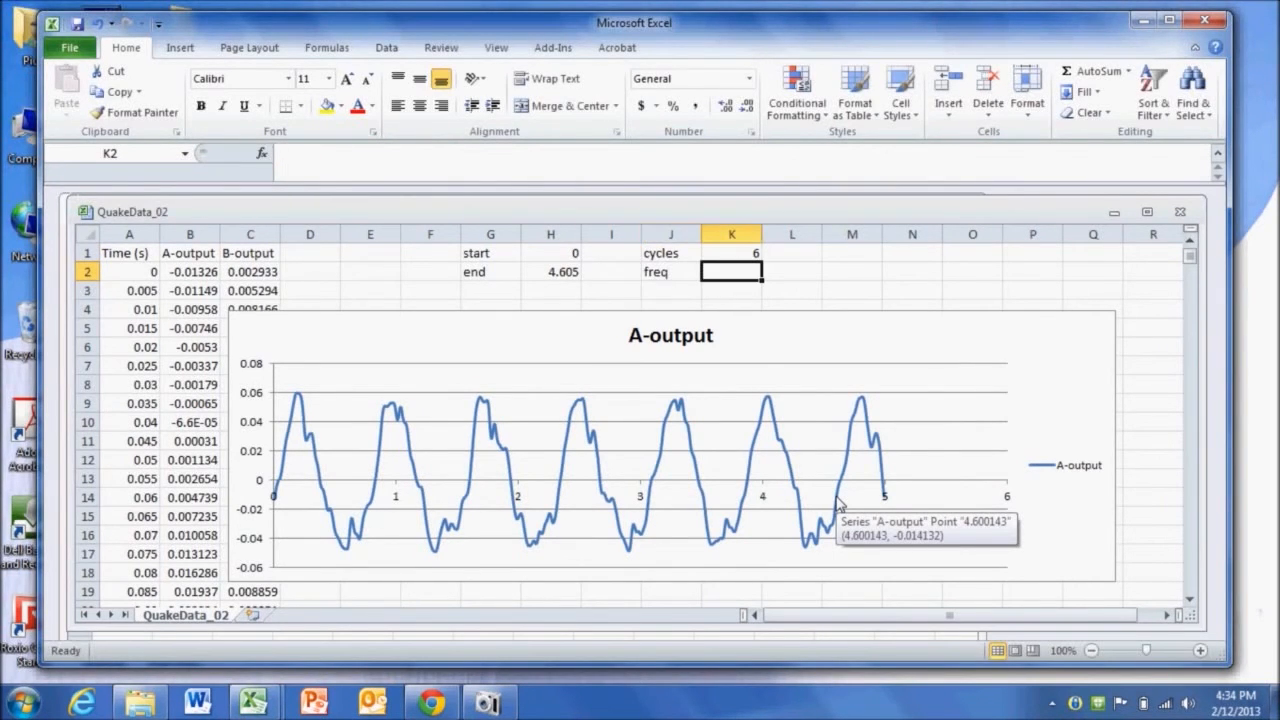
type("=")
key("Up")
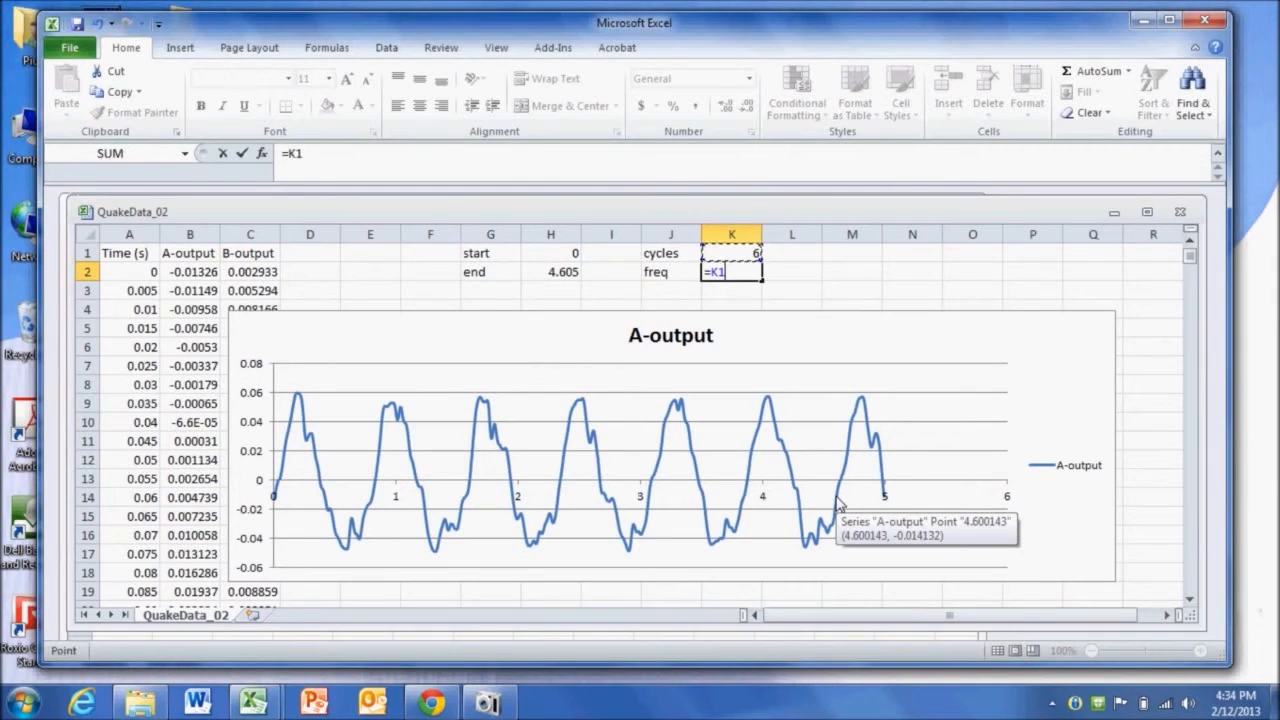
type("/")
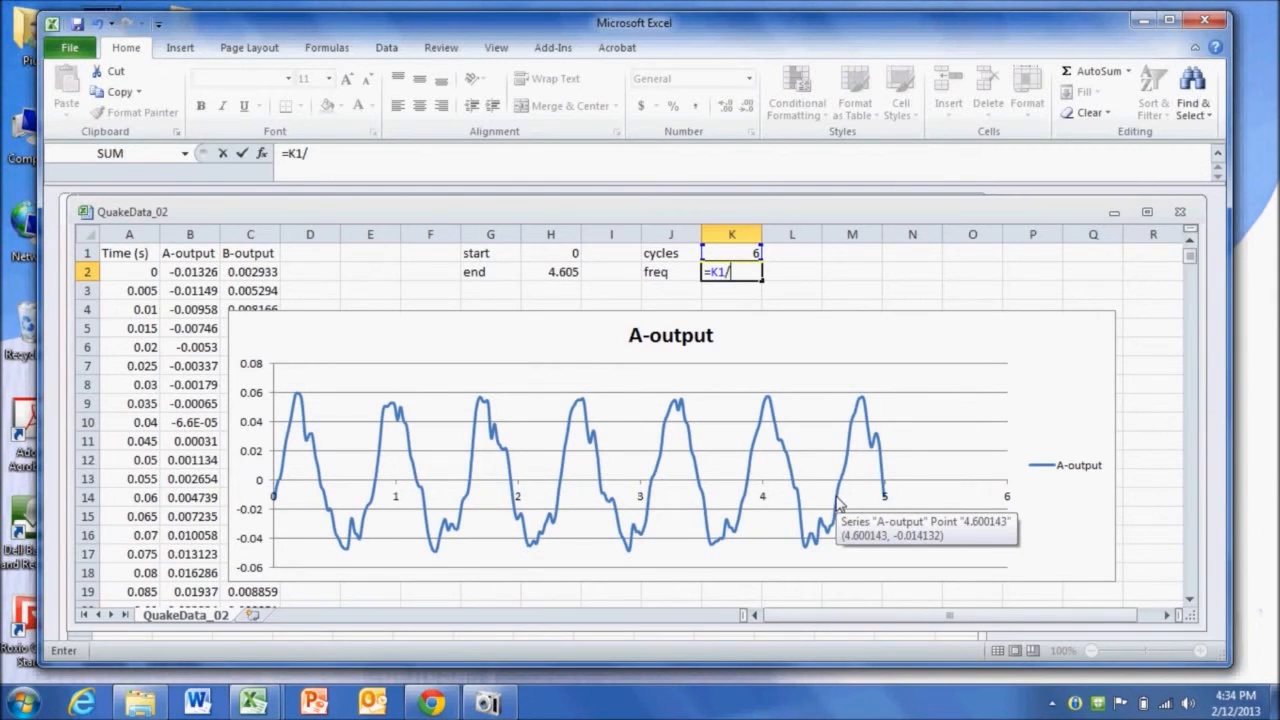
left_click(550, 276)
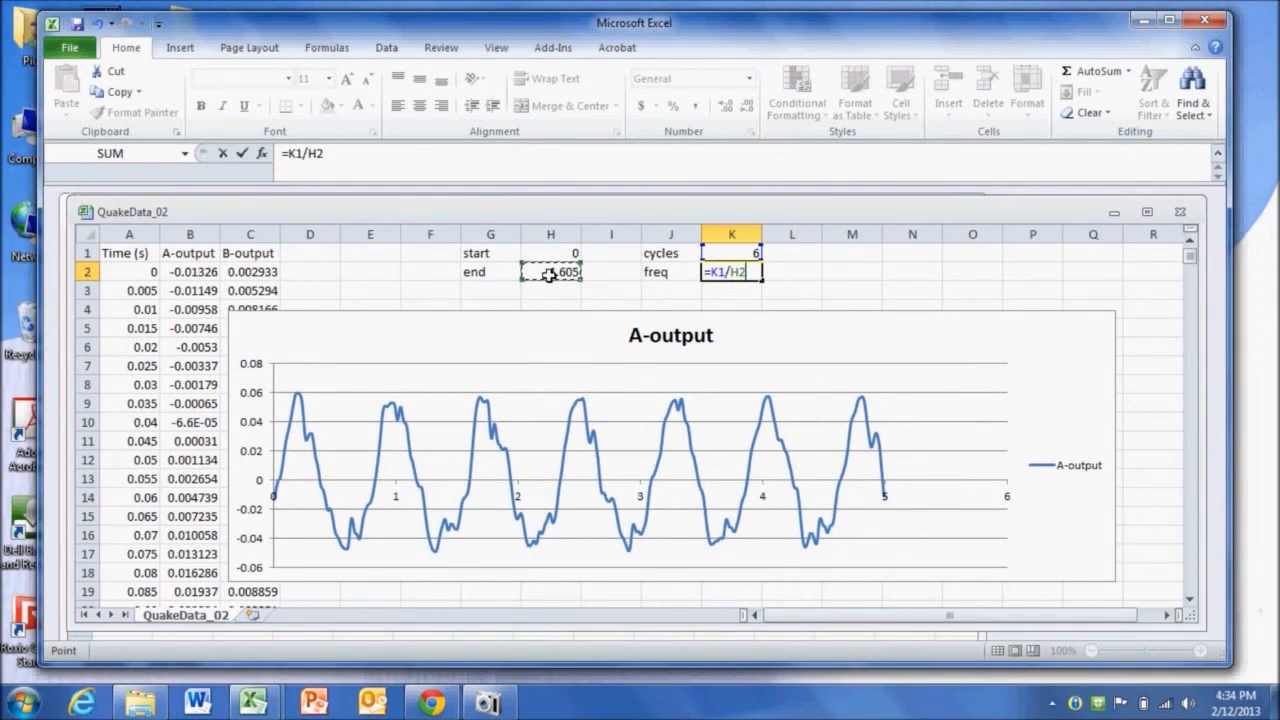
key("Return")
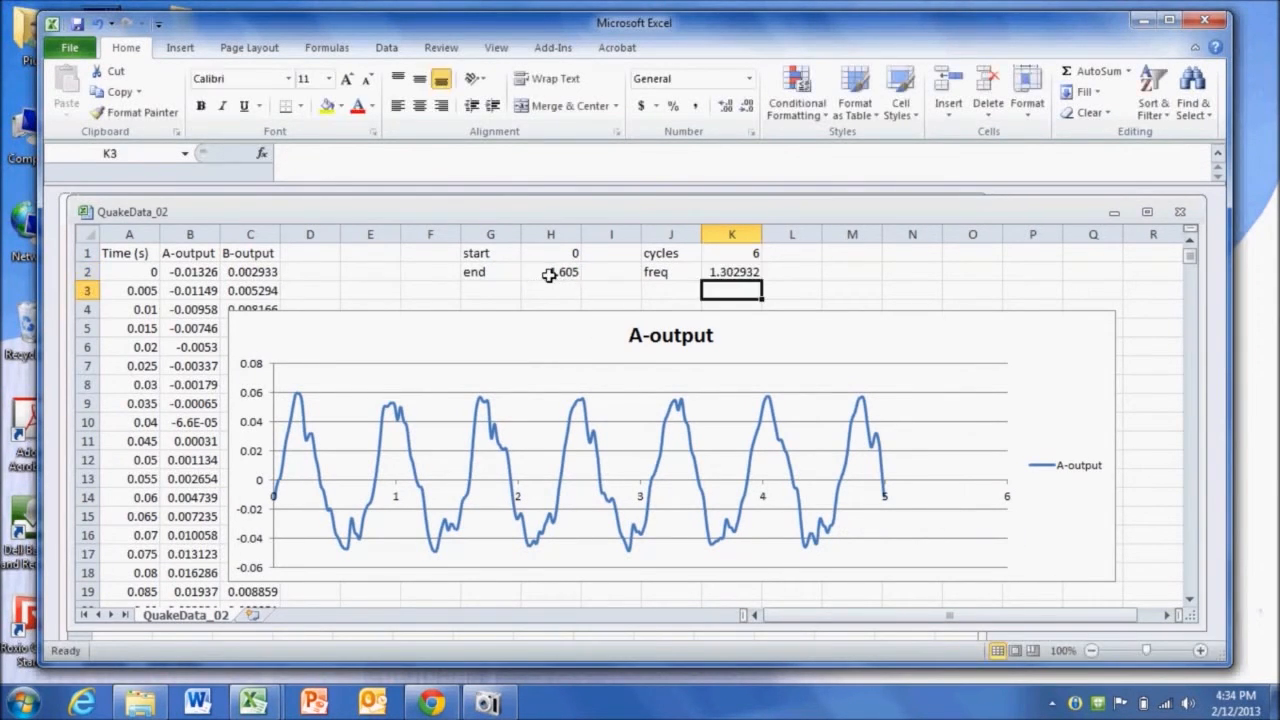
- Add the unit Hz next to the frequency in L2
left_click(784, 273)
type("Hz")
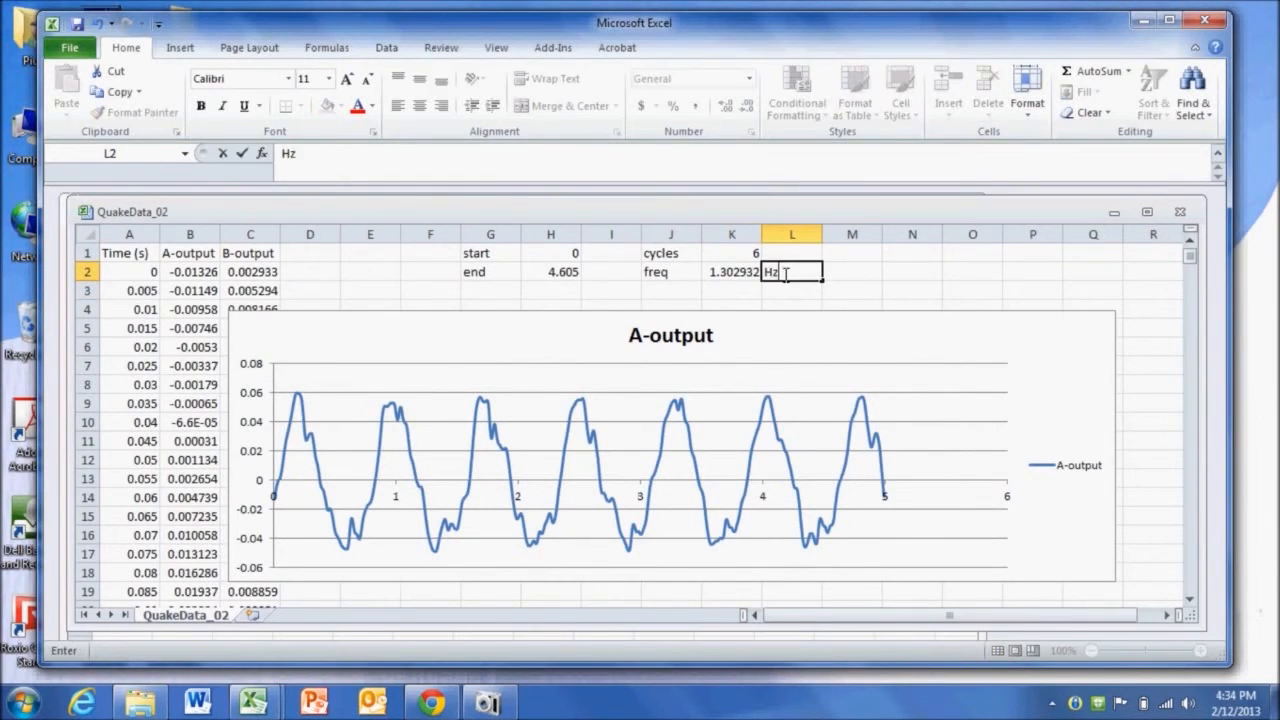
key("Return")
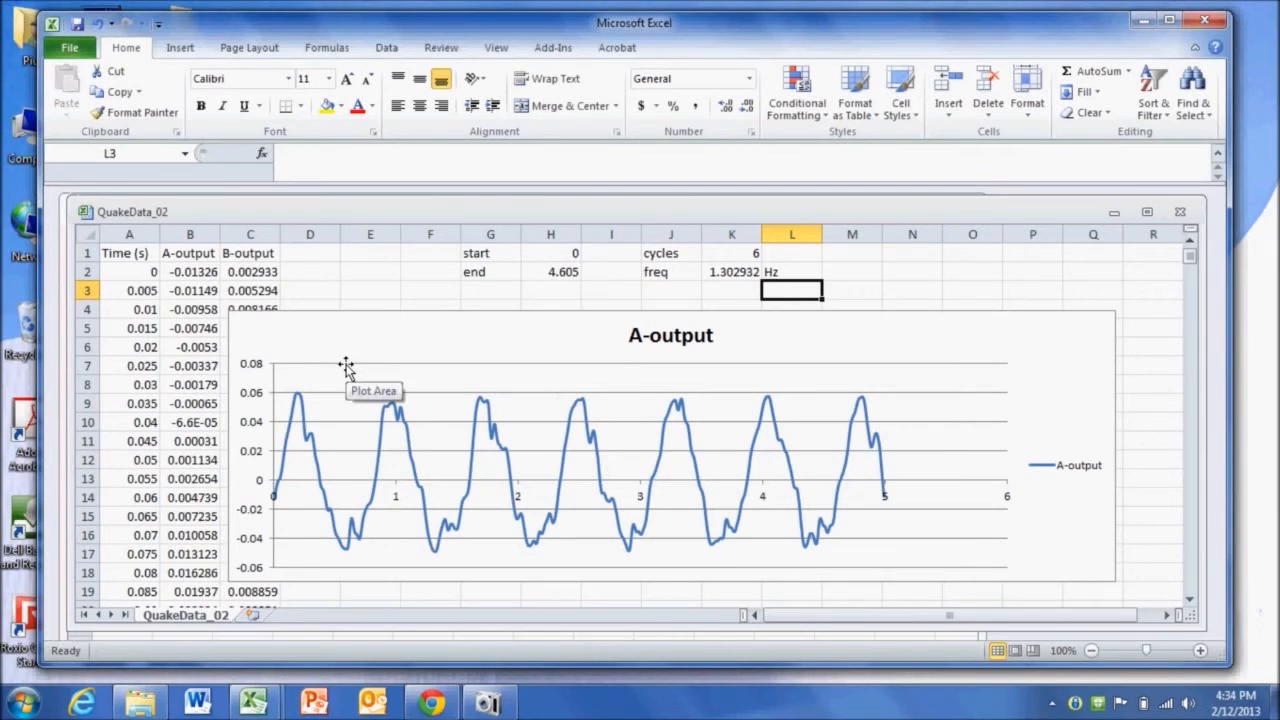
- Enter the peak acceleration 0.0565 in K3, read from the chart's highest point
mouse_move(296, 398)
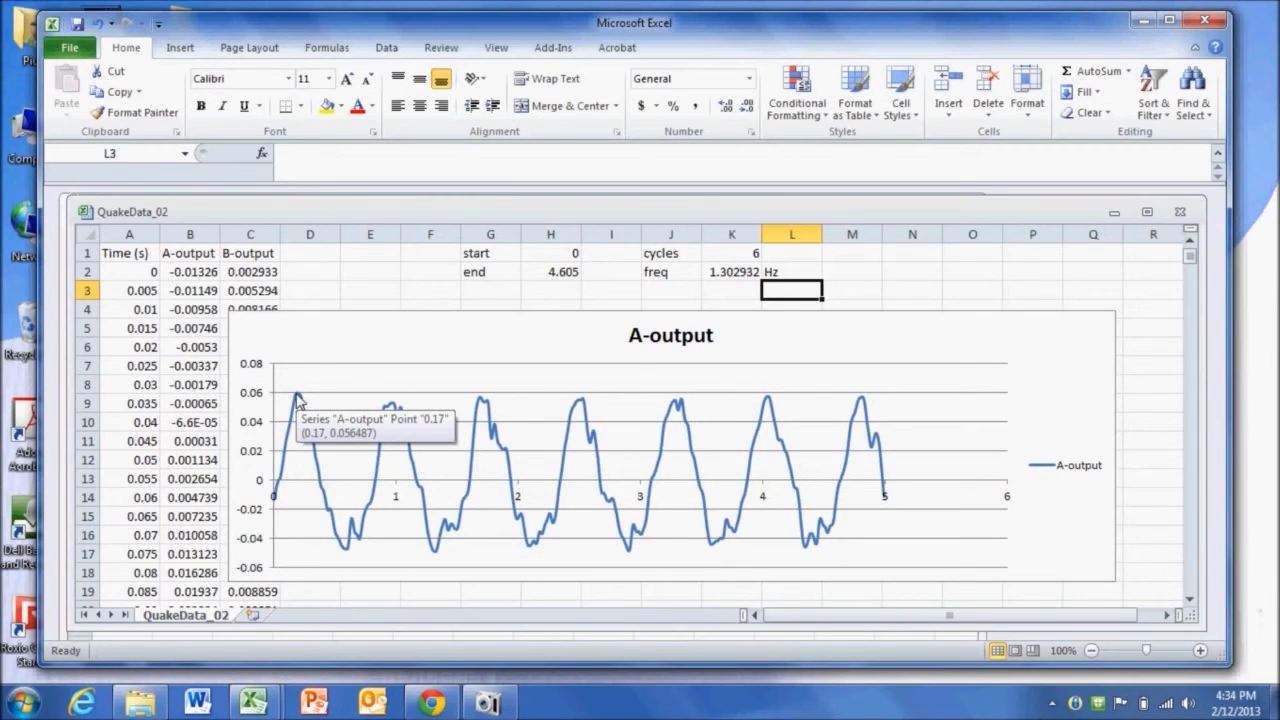
key("Left")
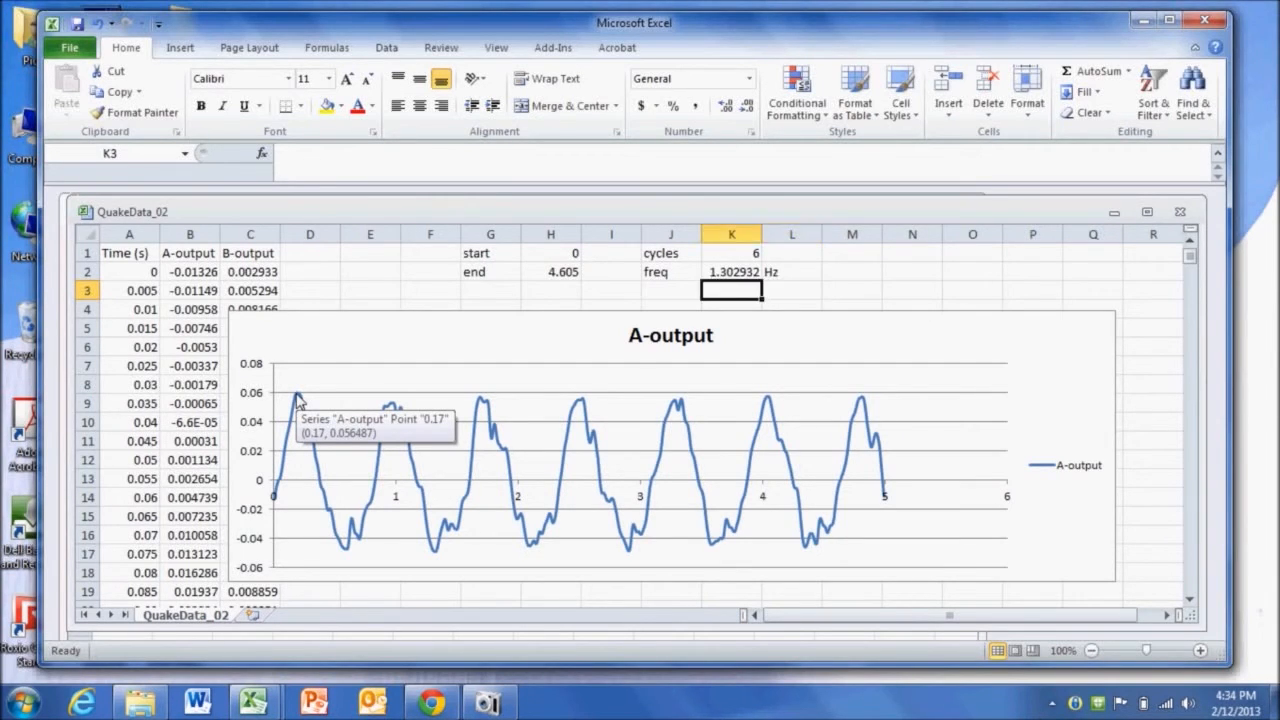
type("=")
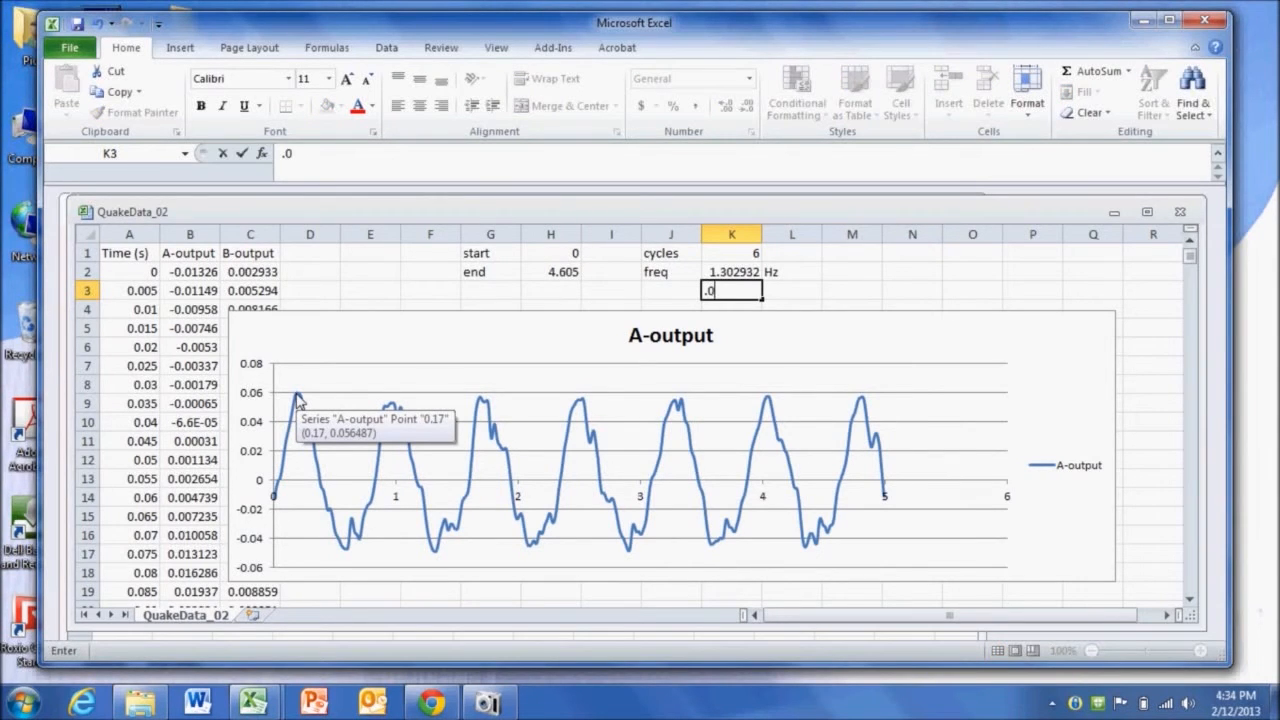
type("0565")
key("Return")
- Add the unit G in L3 and label J3 as peak accl
key("Up")
key("Right")
type("G")
key("Left")
key("Left")
type("peak accl")
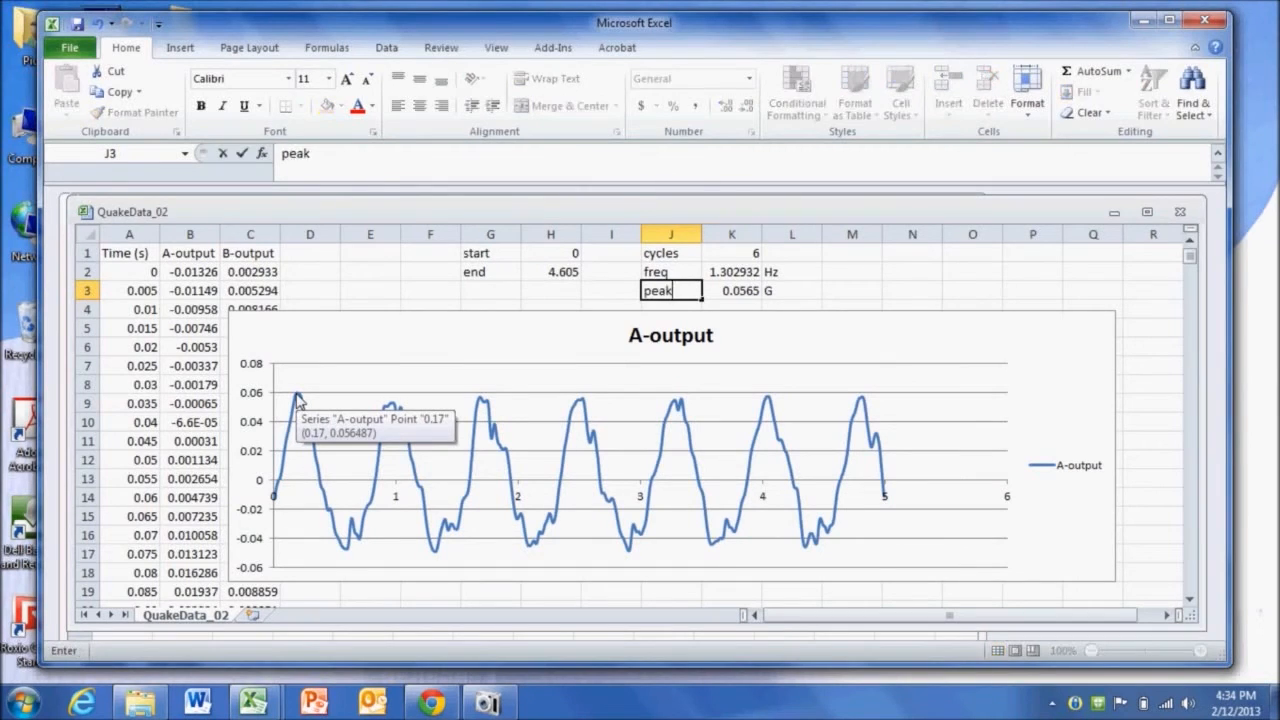
key("Return")
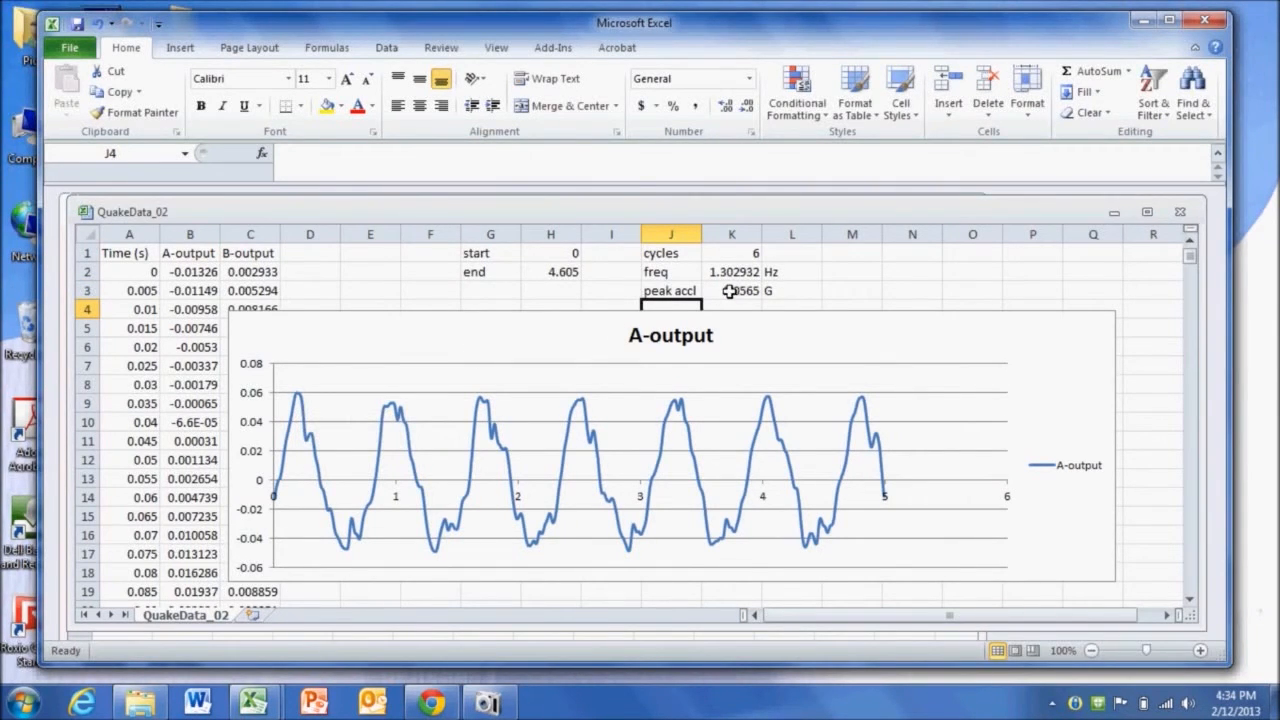
- Copy the frequency and peak acceleration from K2:K3 and paste them as values into the Seismic Spectrum workbook
left_click_drag(745, 290, 735, 278)
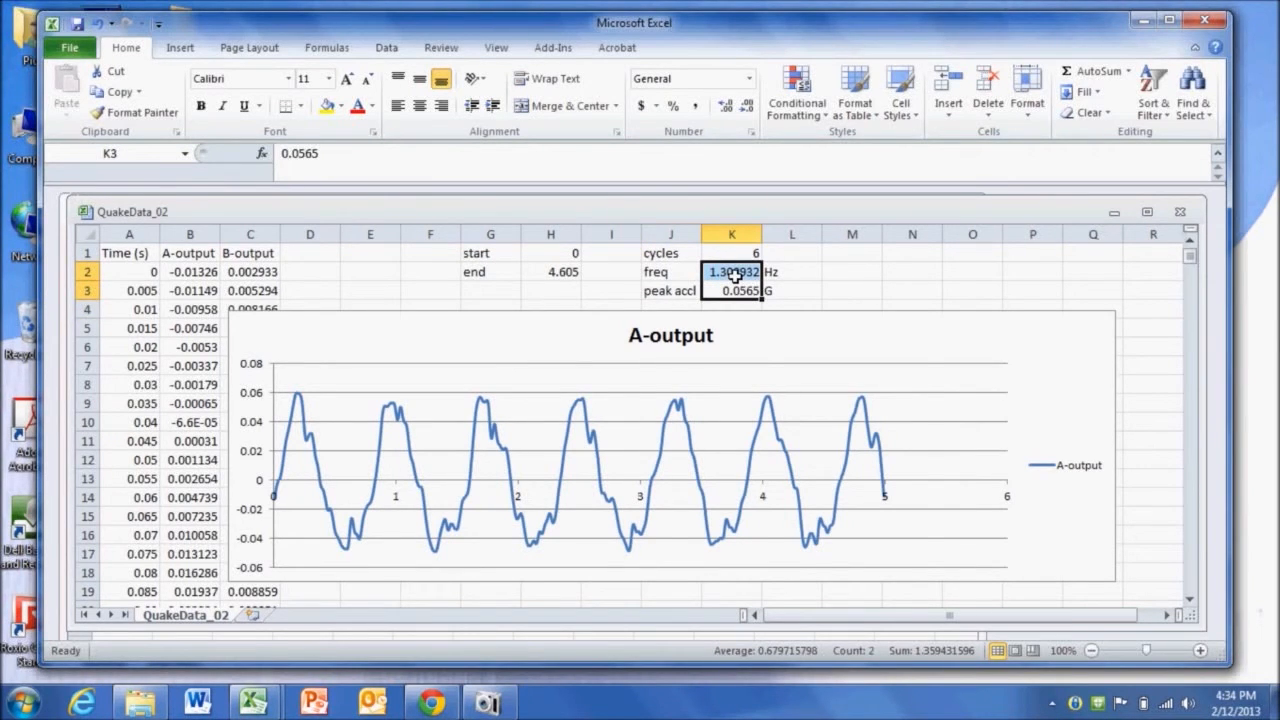
right_click(735, 277)
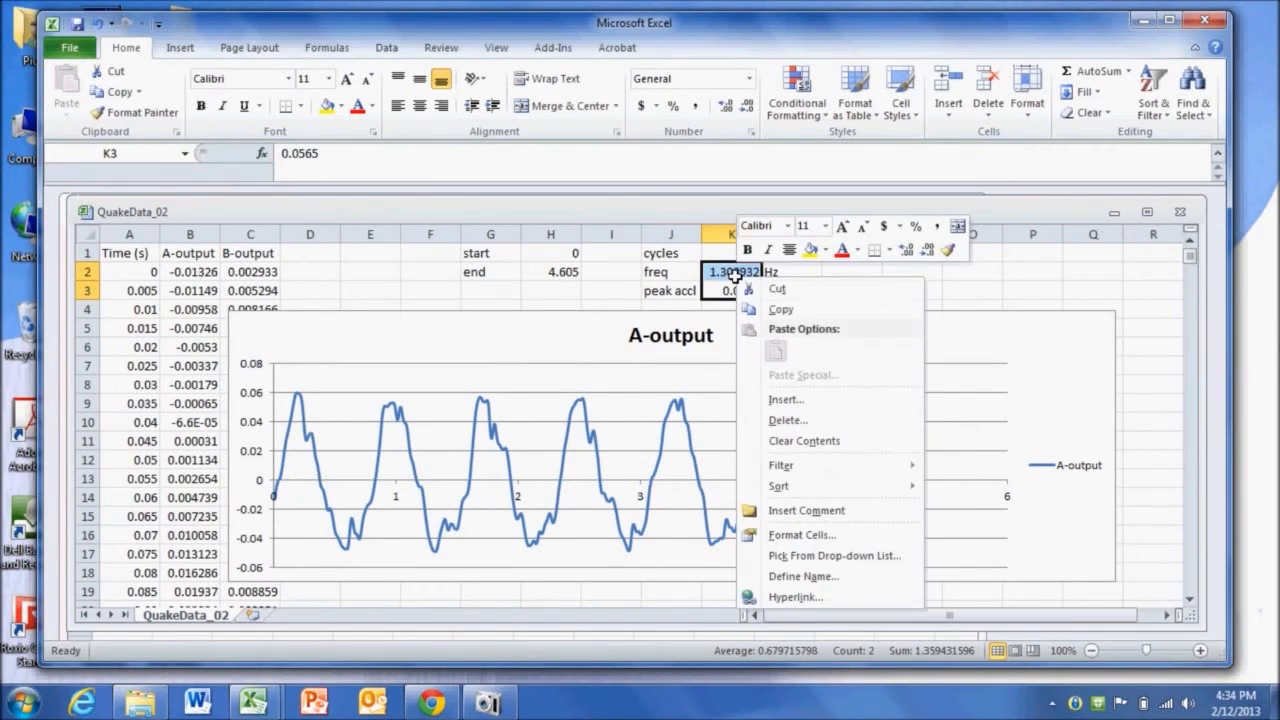
left_click(800, 308)
left_click_drag(568, 218, 631, 329)
left_click(486, 210)
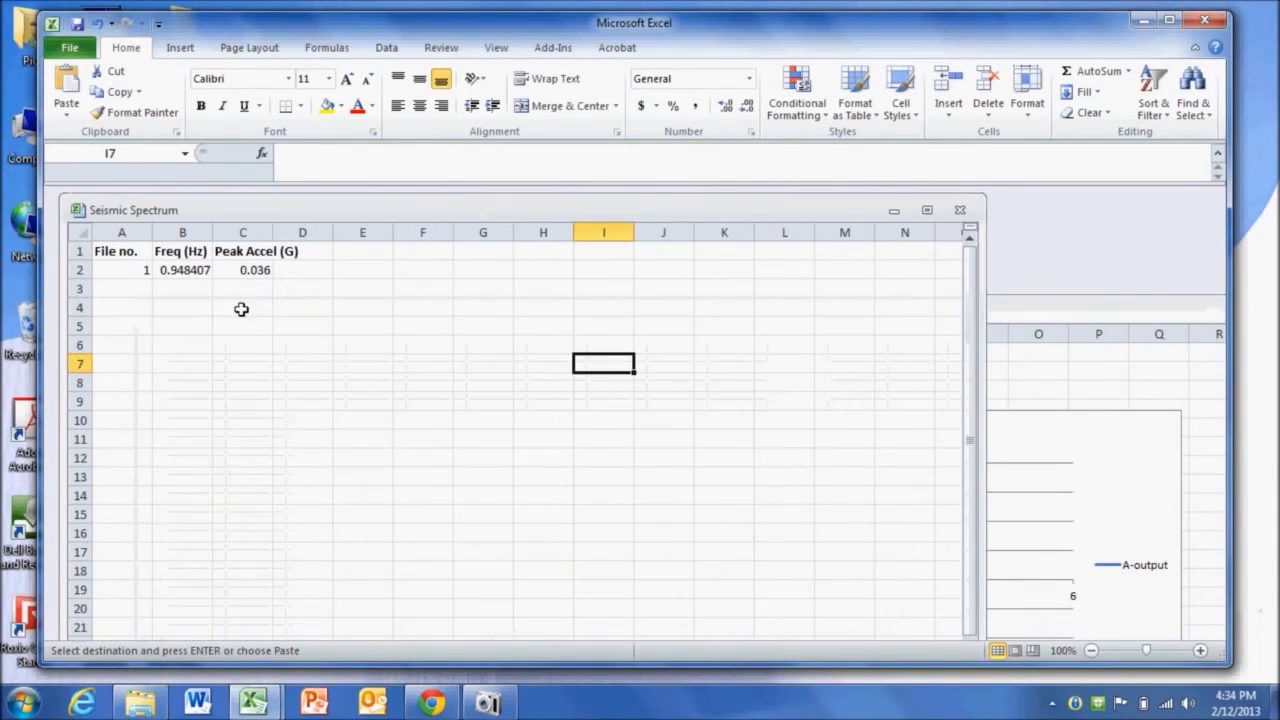
right_click(165, 309)
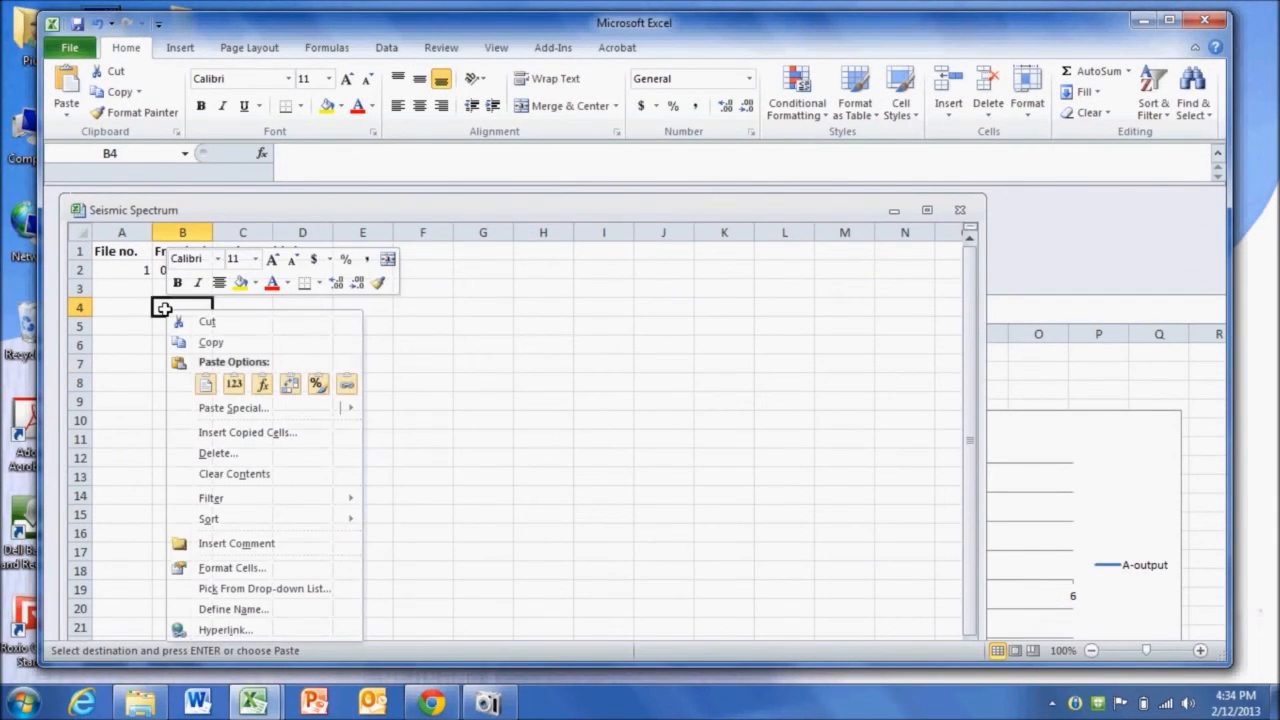
left_click(234, 386)
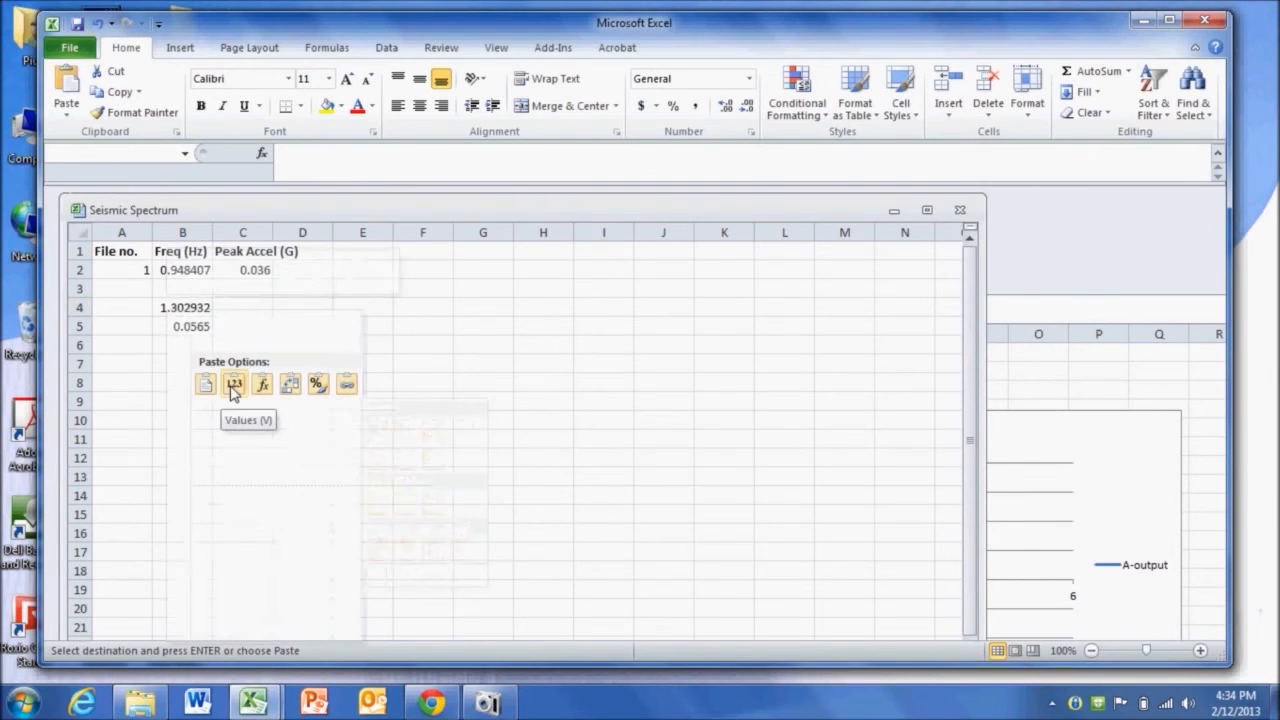
- Place the pasted frequency and peak acceleration in B3 and C3 and enter file number 2 in A3
left_click(177, 326)
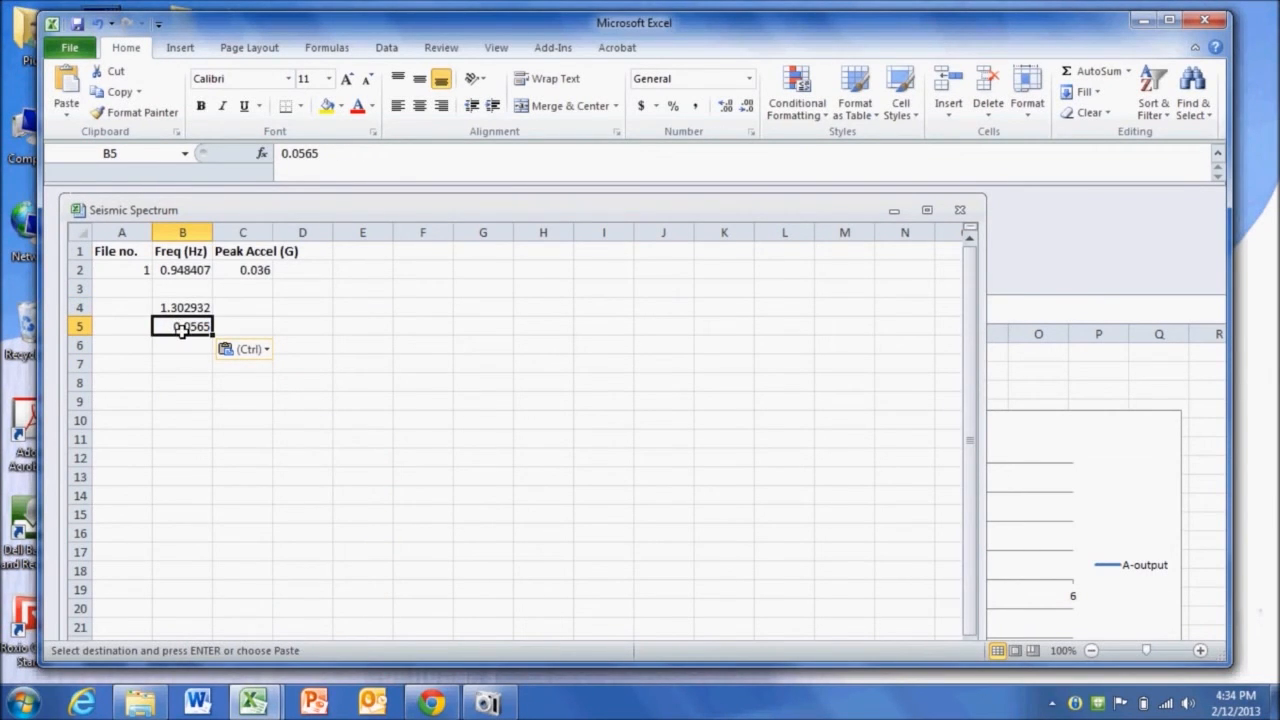
left_click_drag(191, 337, 187, 303)
left_click(209, 308)
left_click(115, 289)
type("2")
key("Return")
key("Tab")
key("Up")
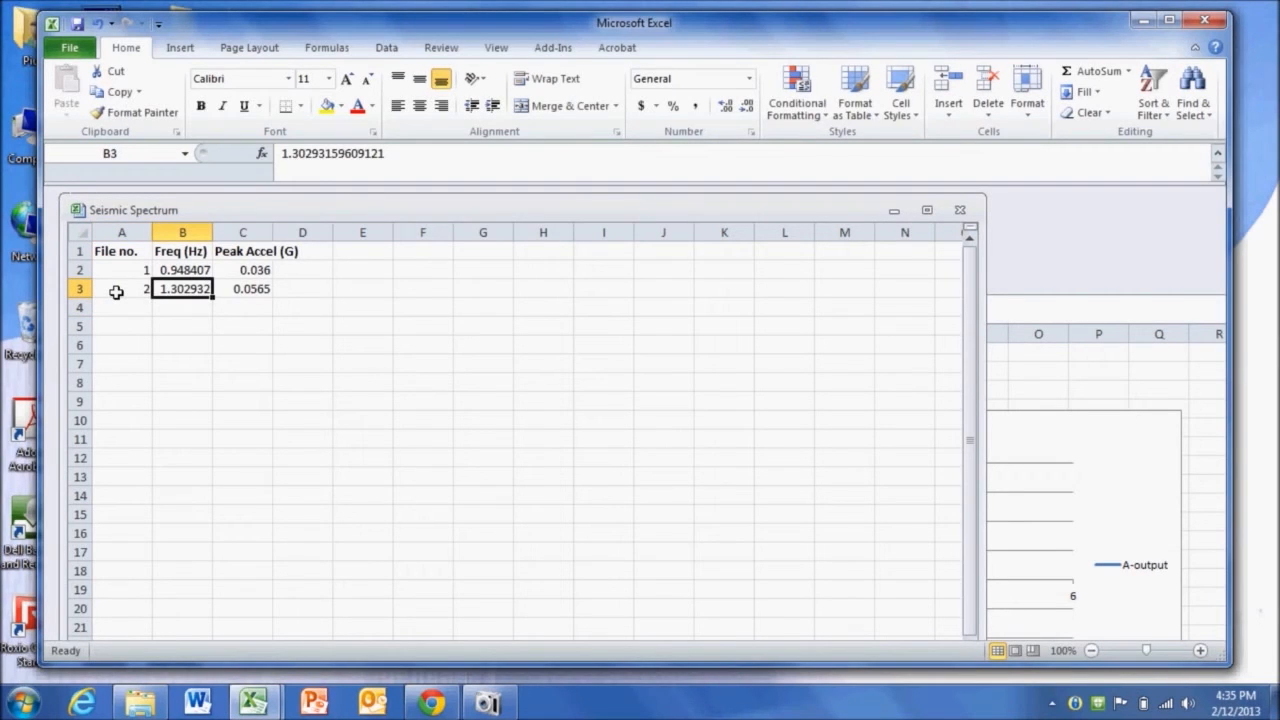
key("Right")
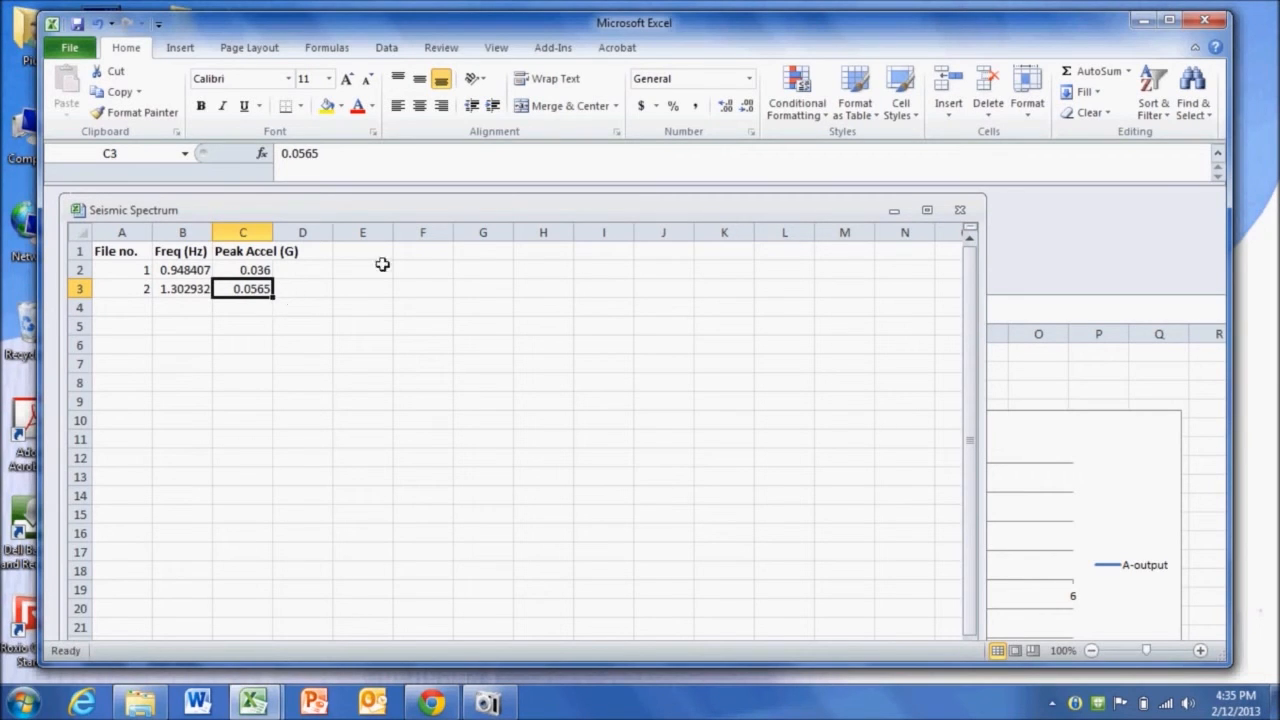
- Close the QuakeData_02 workbook
left_click(1087, 305)
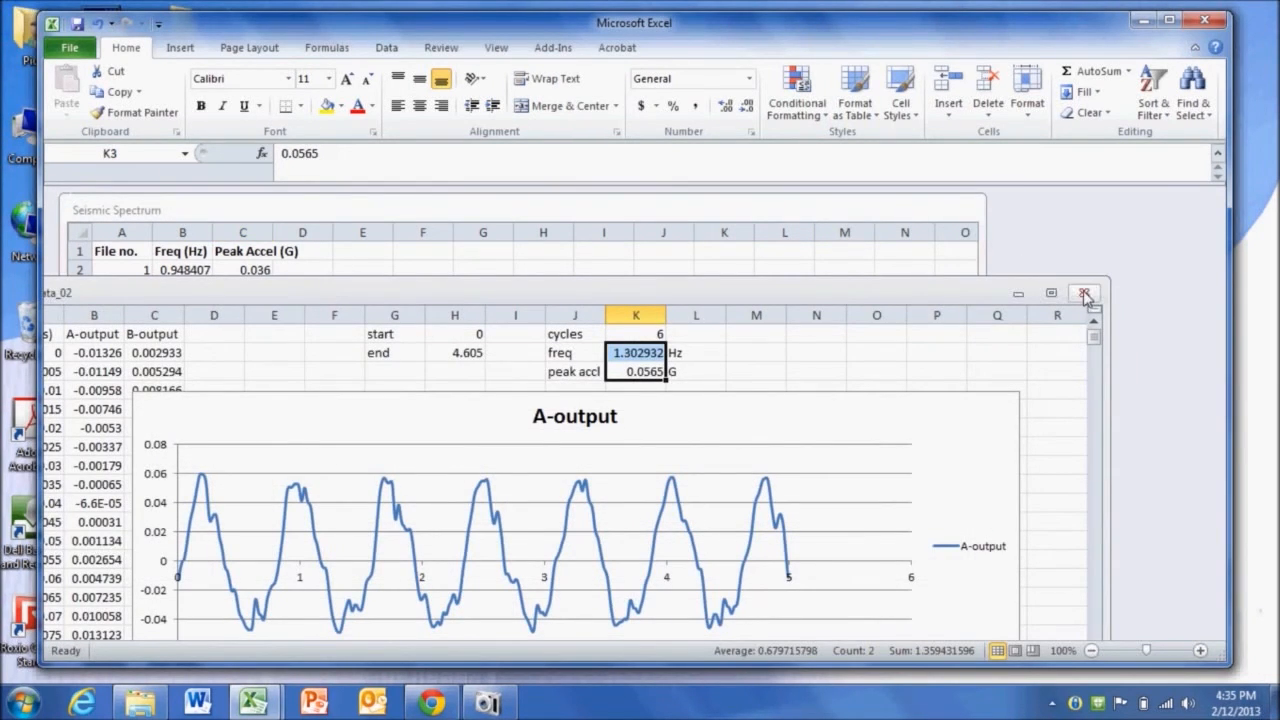
left_click(1085, 294)
left_click(626, 371)
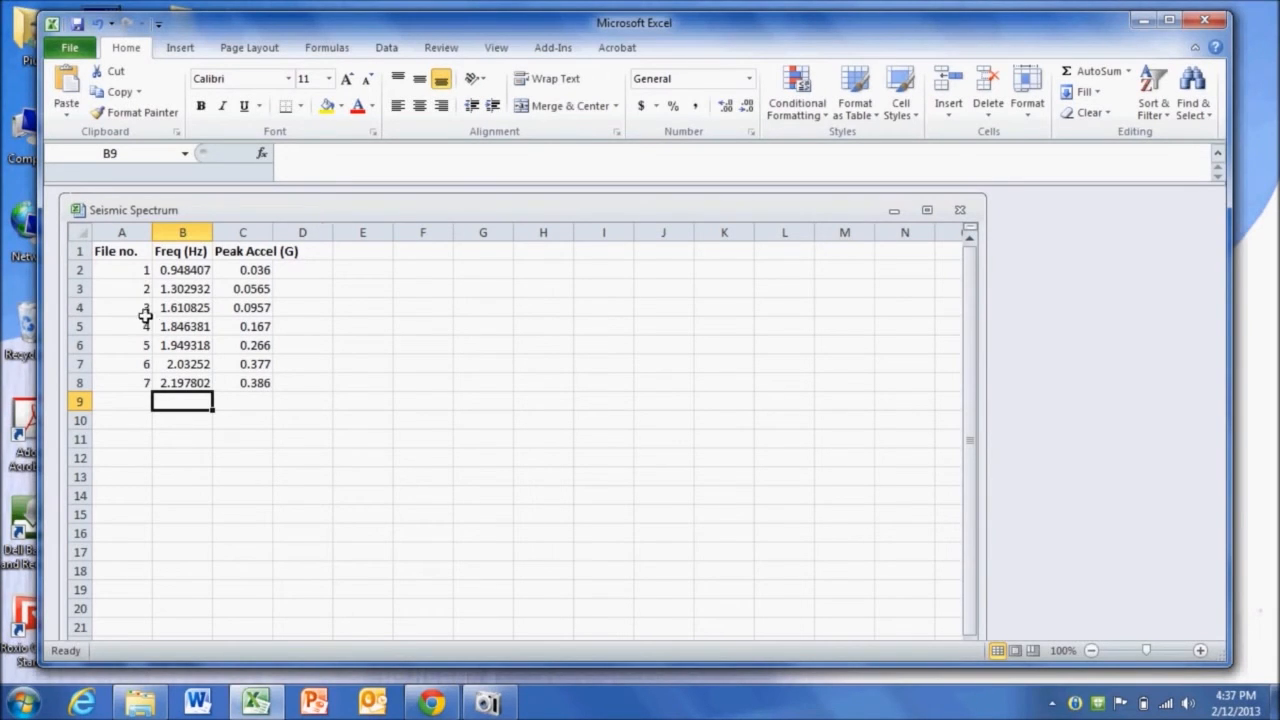
- Select the Freq (Hz) and Peak Accel (G) data in B1:C8 and insert a scatter chart with straight lines and markers
left_click_drag(253, 386, 72, 255)
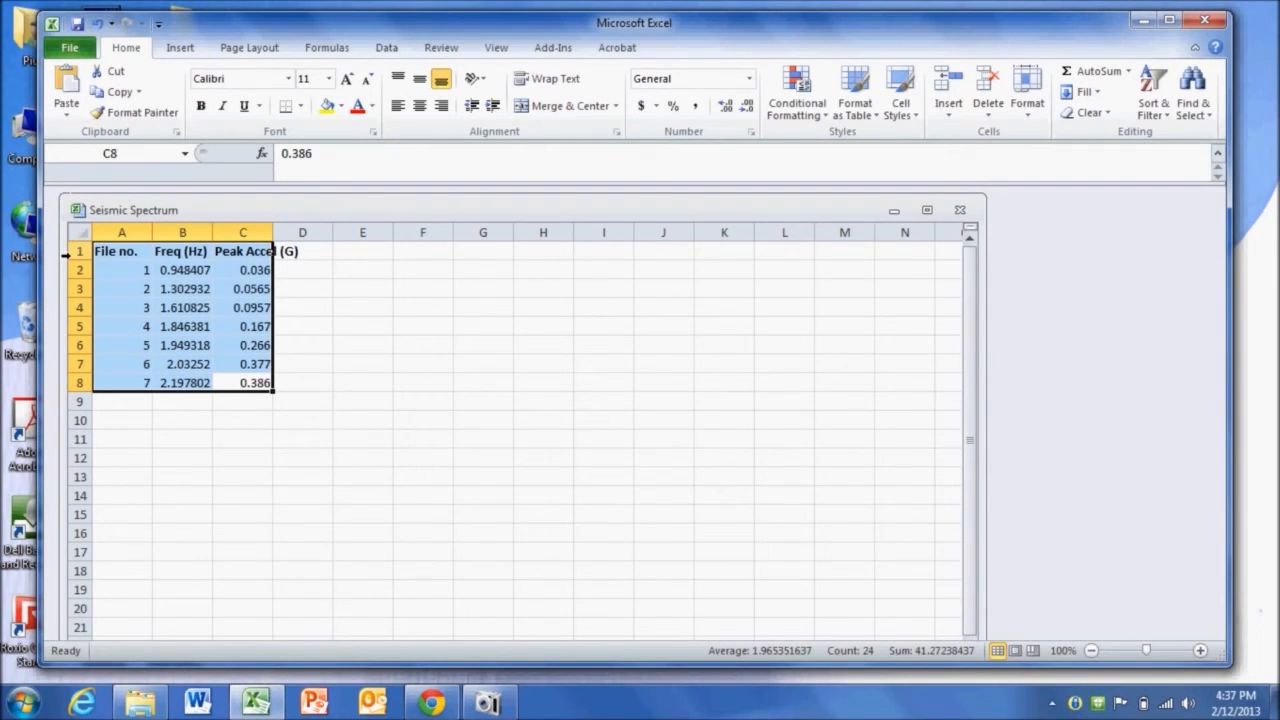
left_click_drag(181, 251, 189, 382)
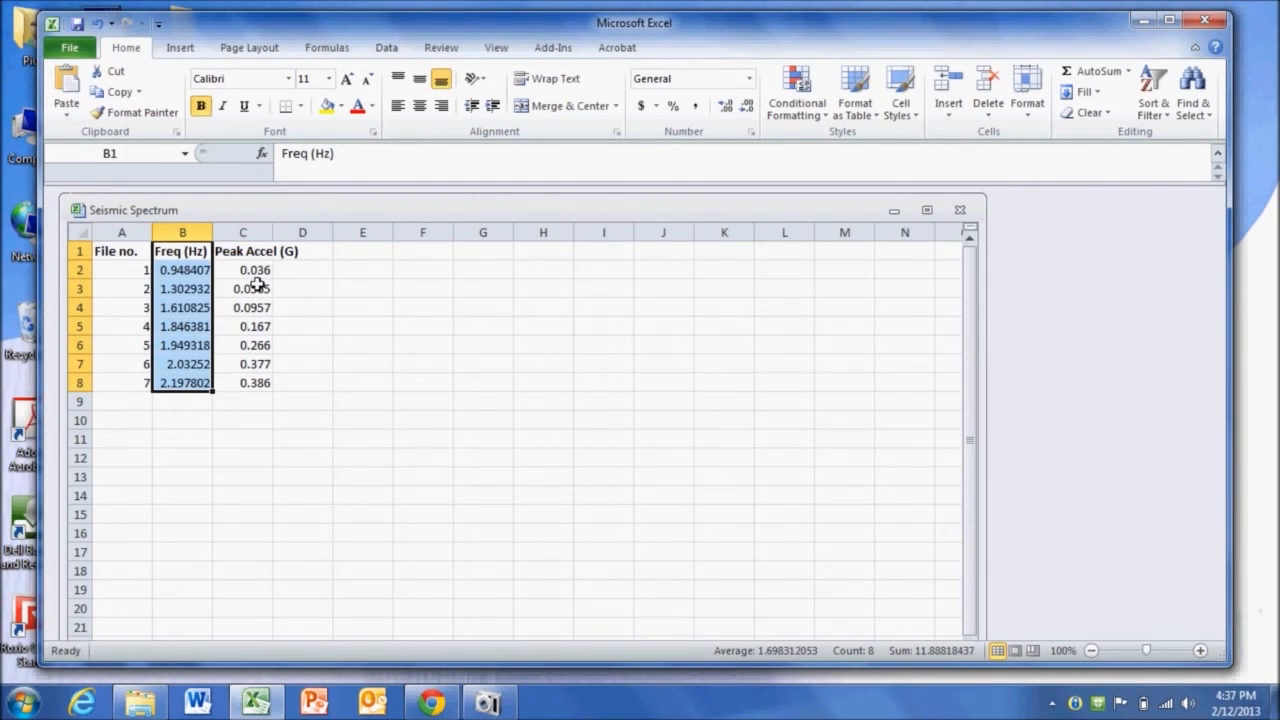
left_click_drag(245, 252, 250, 388)
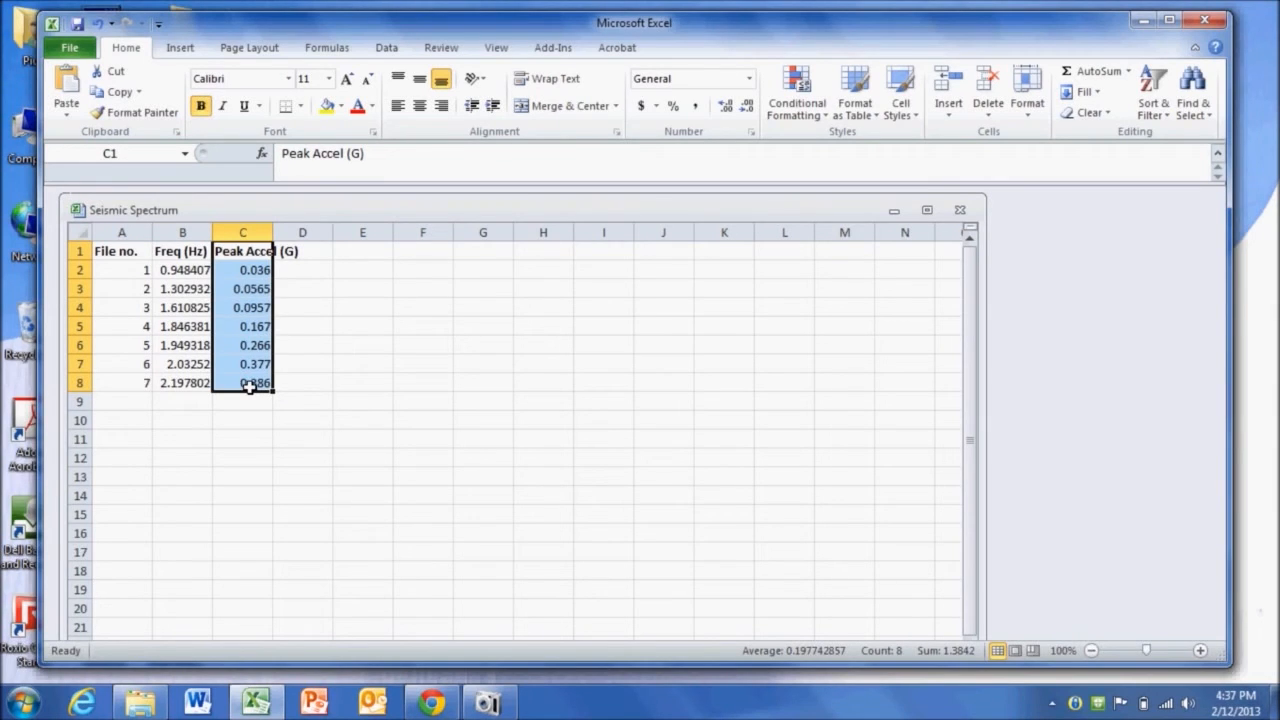
left_click(169, 252)
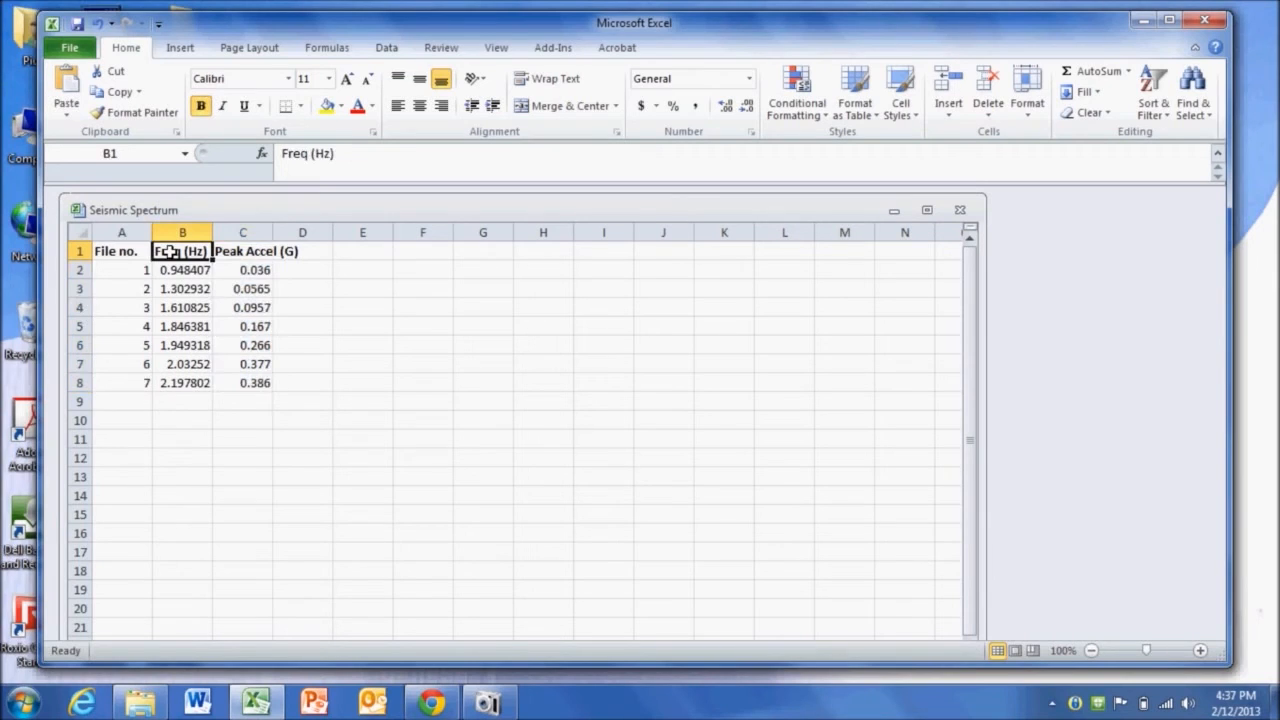
left_click_drag(169, 252, 248, 380)
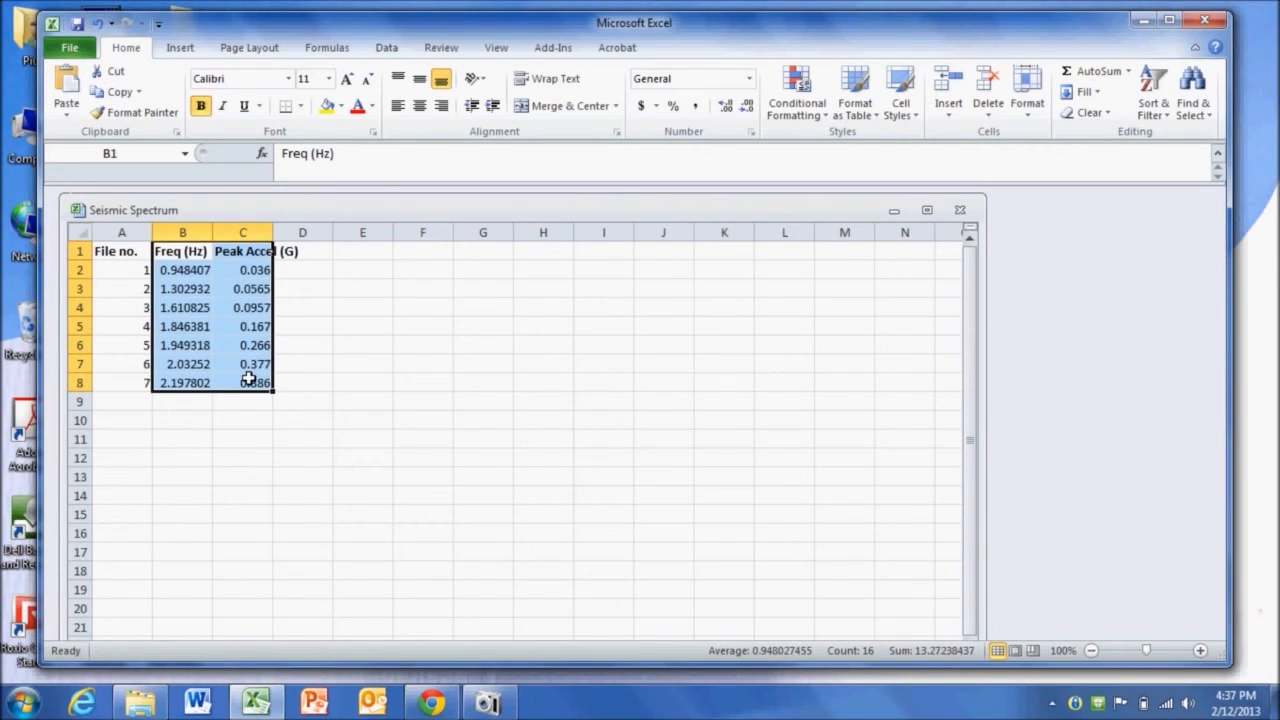
left_click(178, 49)
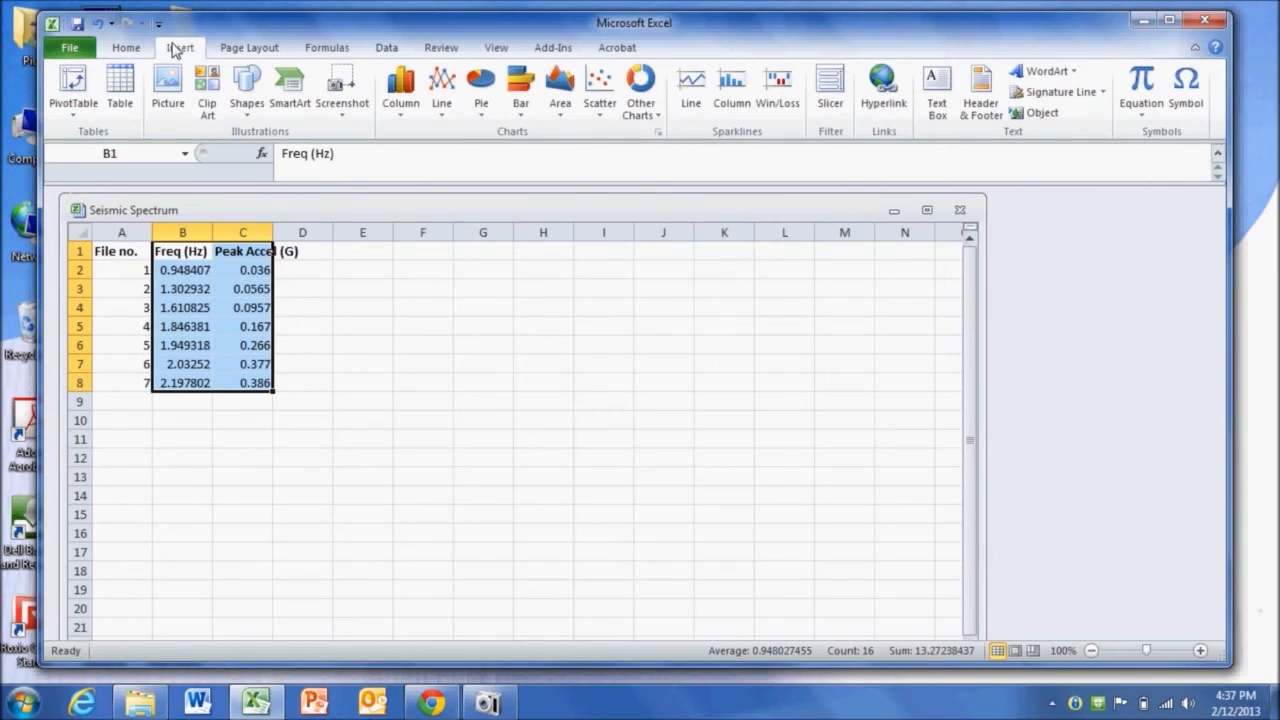
left_click(602, 93)
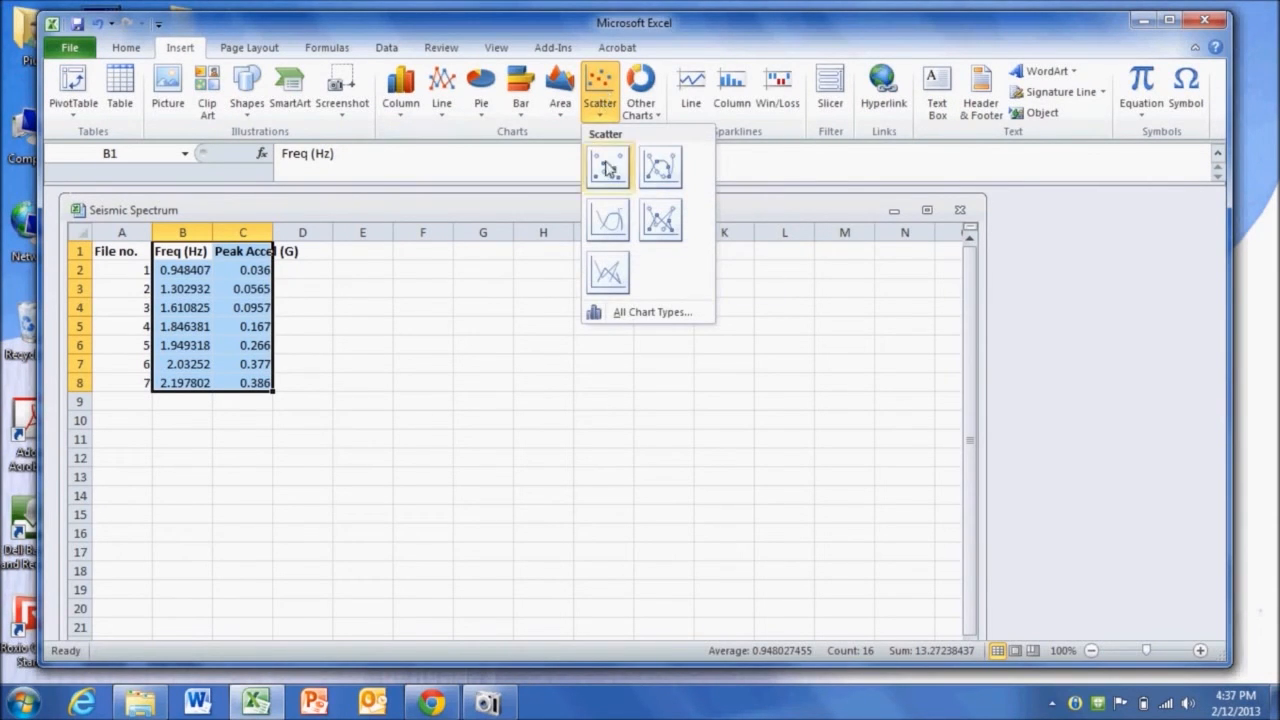
left_click(661, 218)
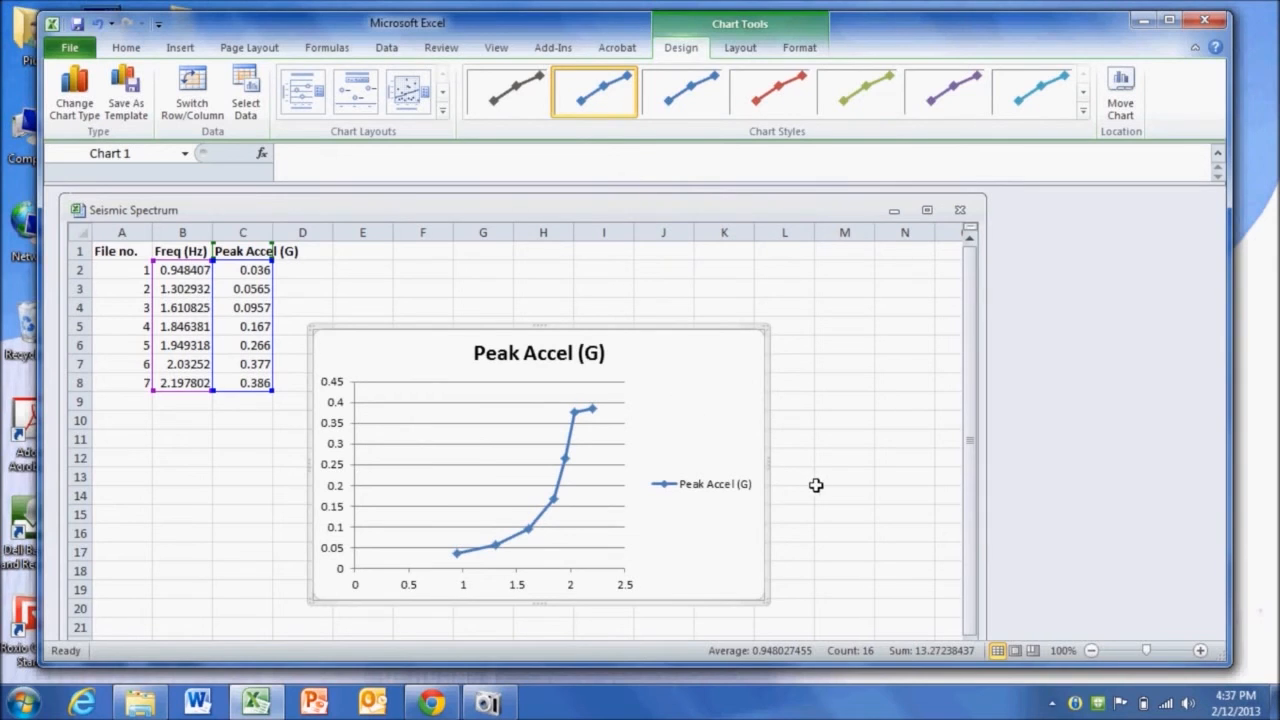
- Move the chart beside the data table and maximize the Seismic Spectrum workbook window
left_click_drag(686, 379, 722, 324)
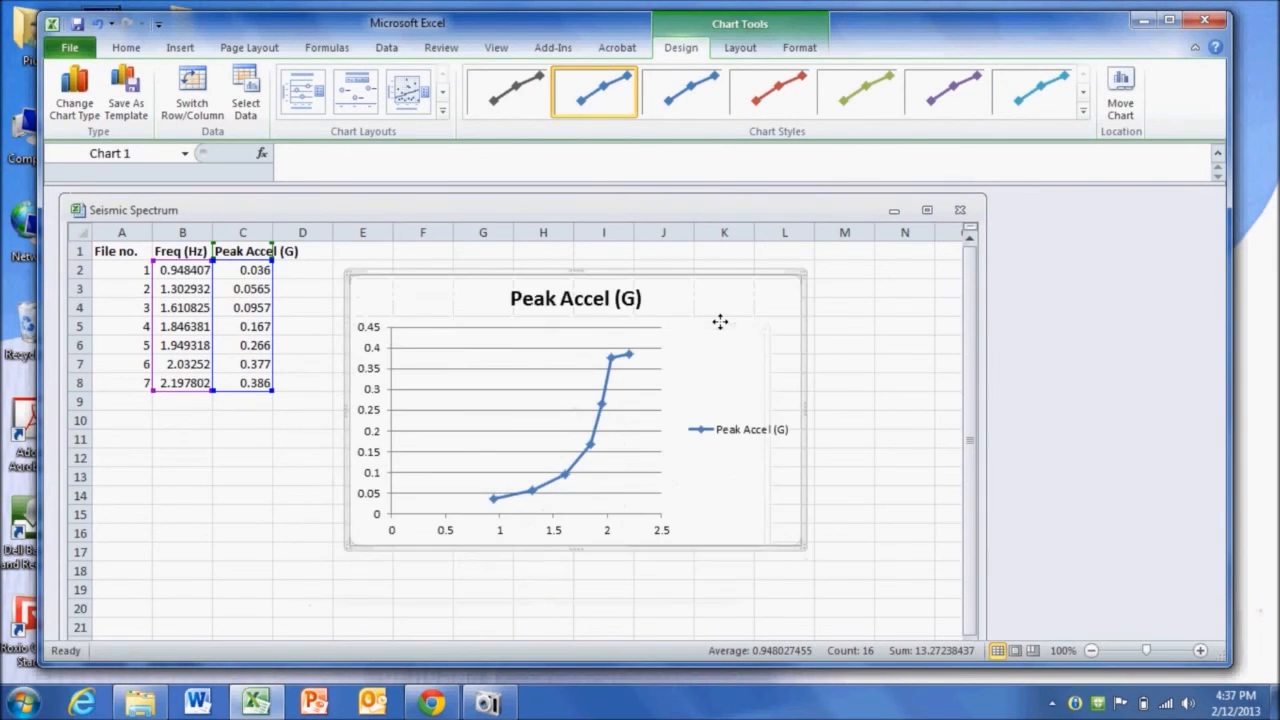
double_click(688, 210)
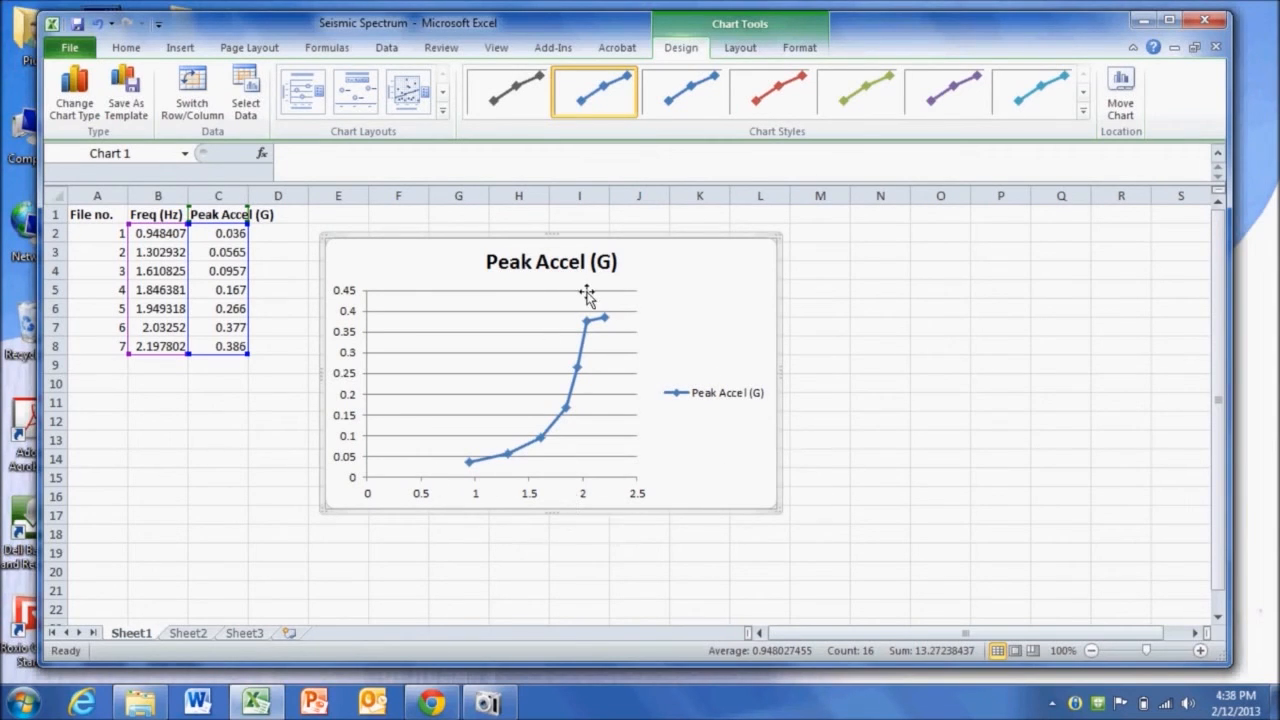
left_click(799, 472)
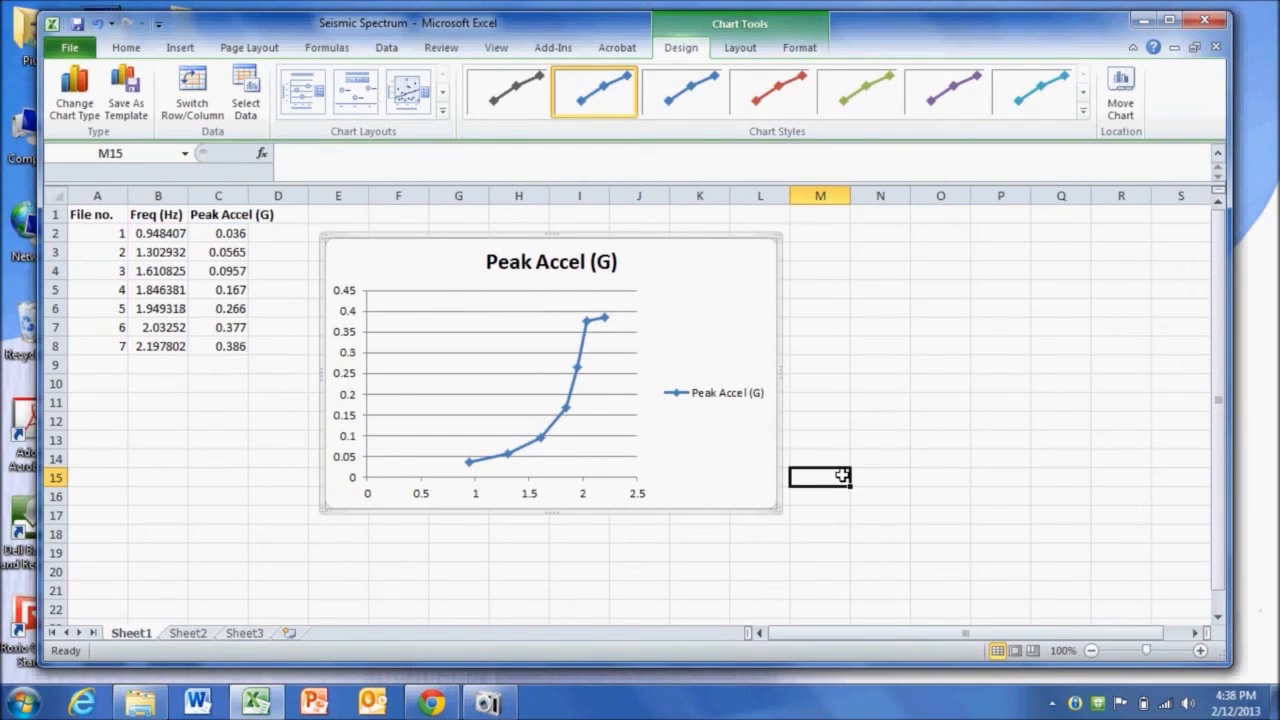
- Delete the chart's horizontal gridlines and its legend
left_click(545, 400)
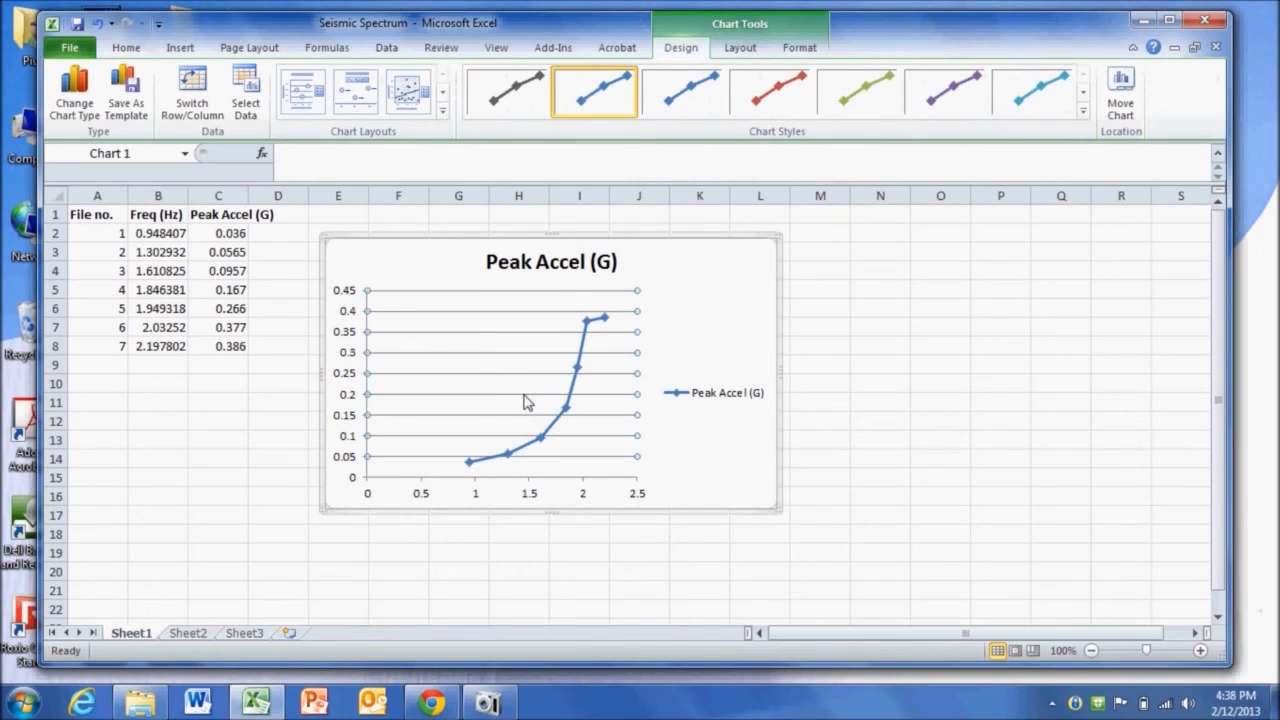
key("Delete")
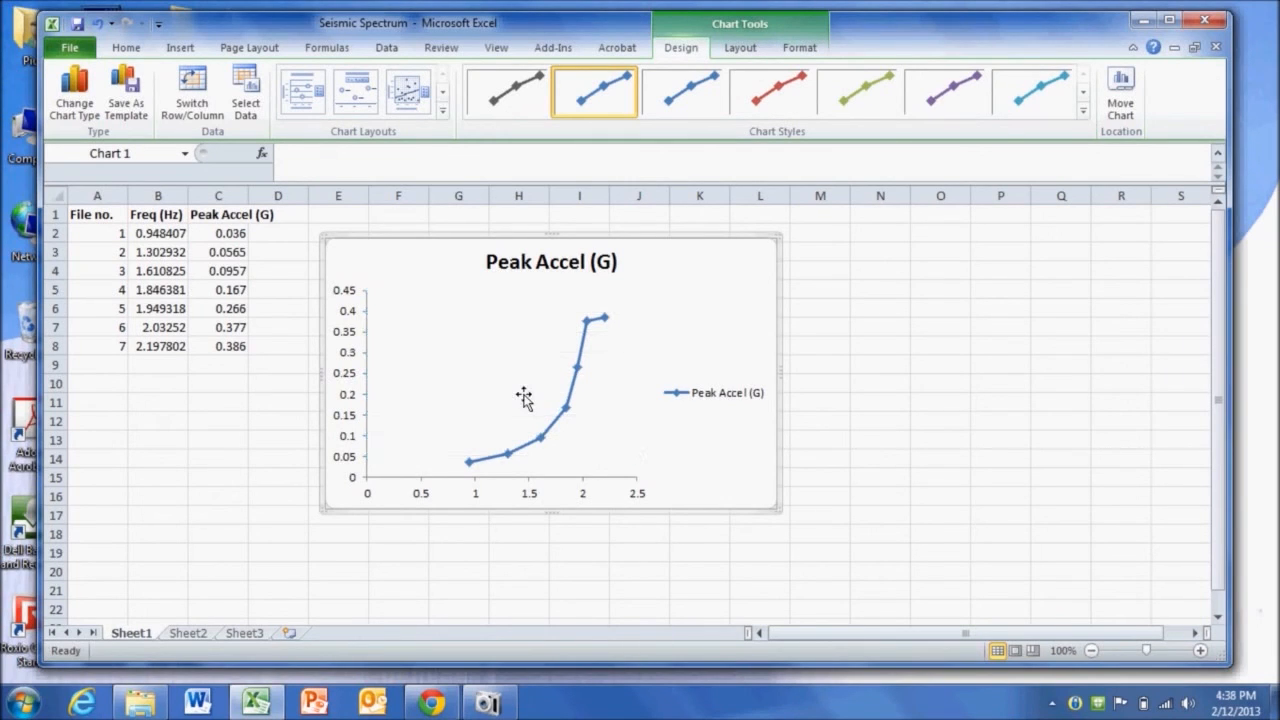
left_click(704, 403)
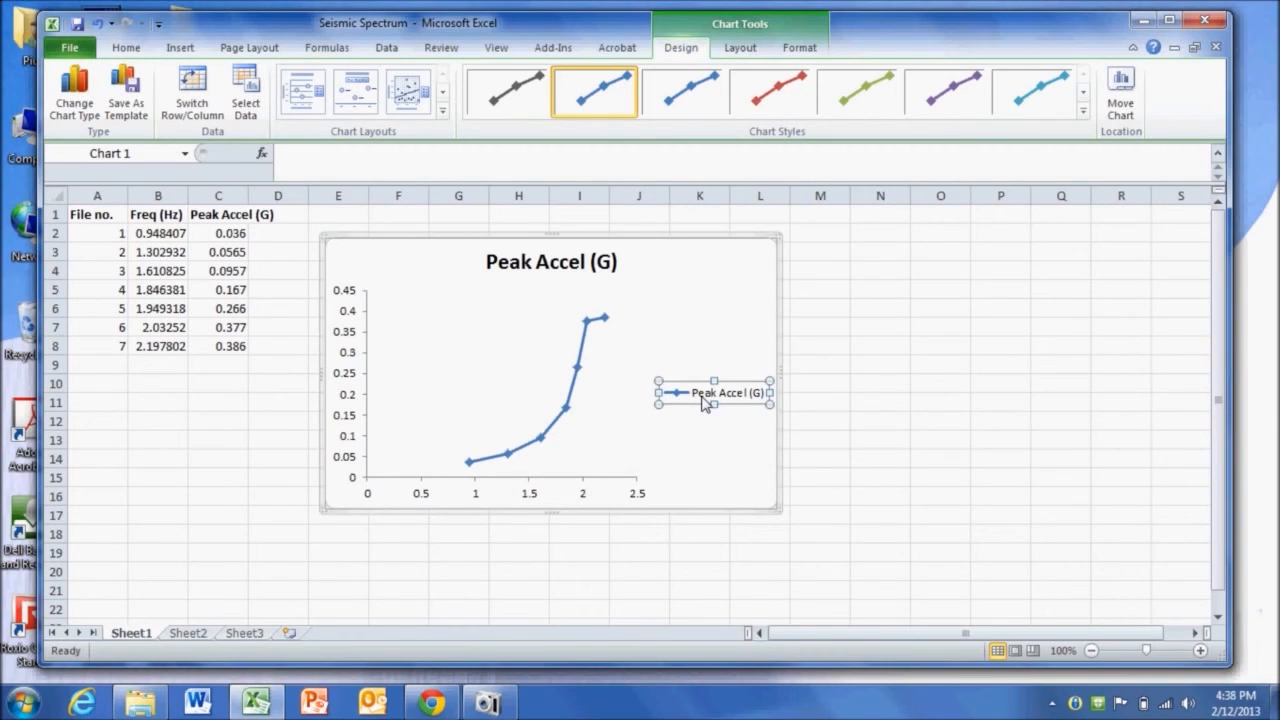
key("Delete")
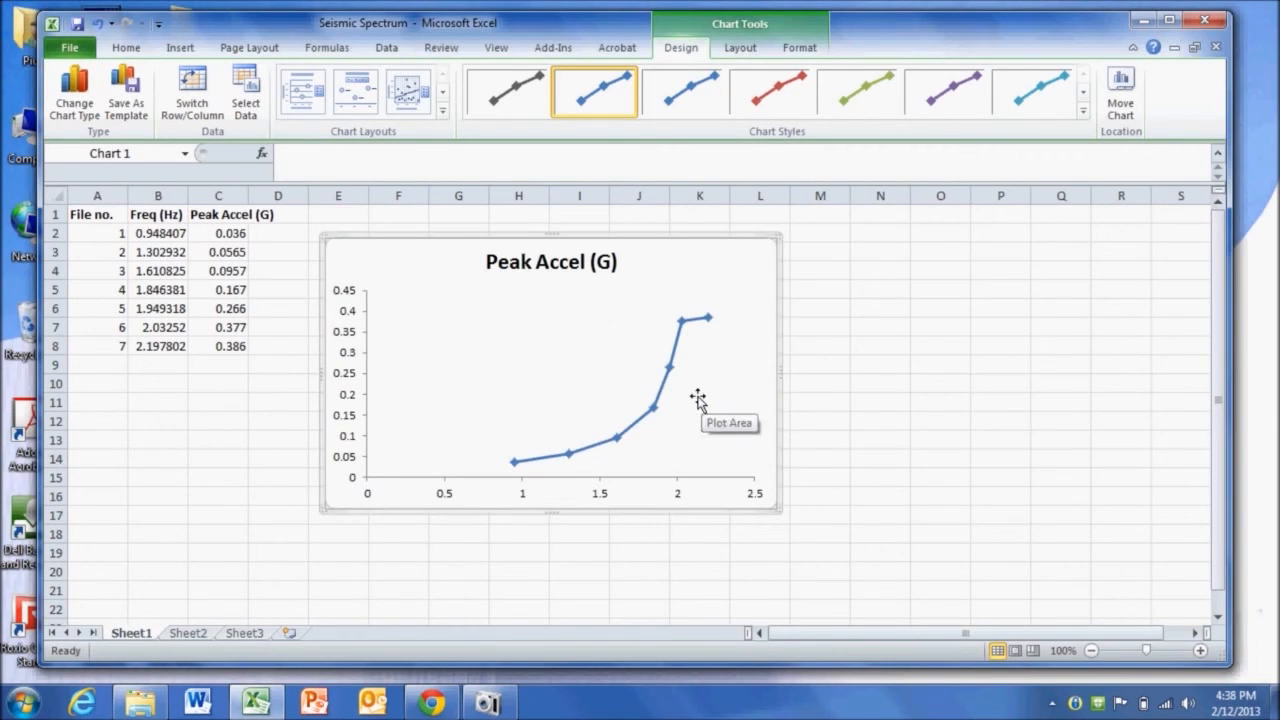
- Change the chart title to Seismic Spectrum for My Model
left_click(529, 261)
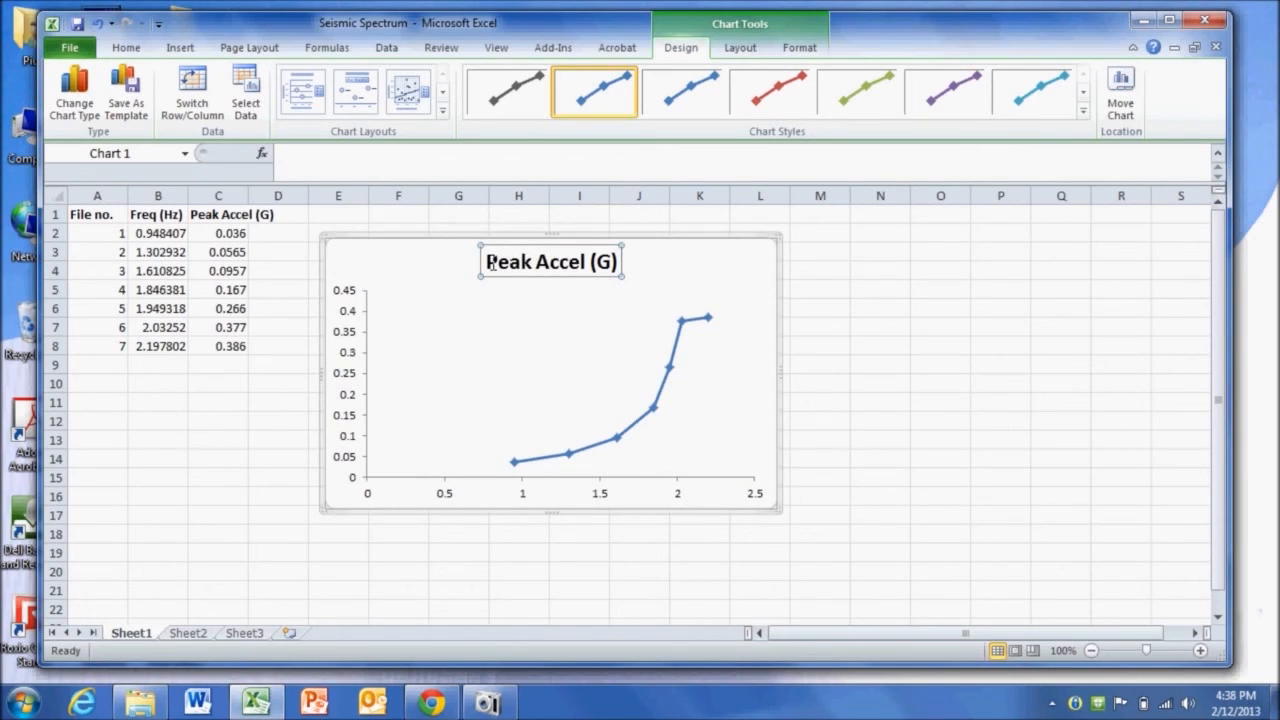
left_click_drag(491, 262, 660, 259)
key("Delete")
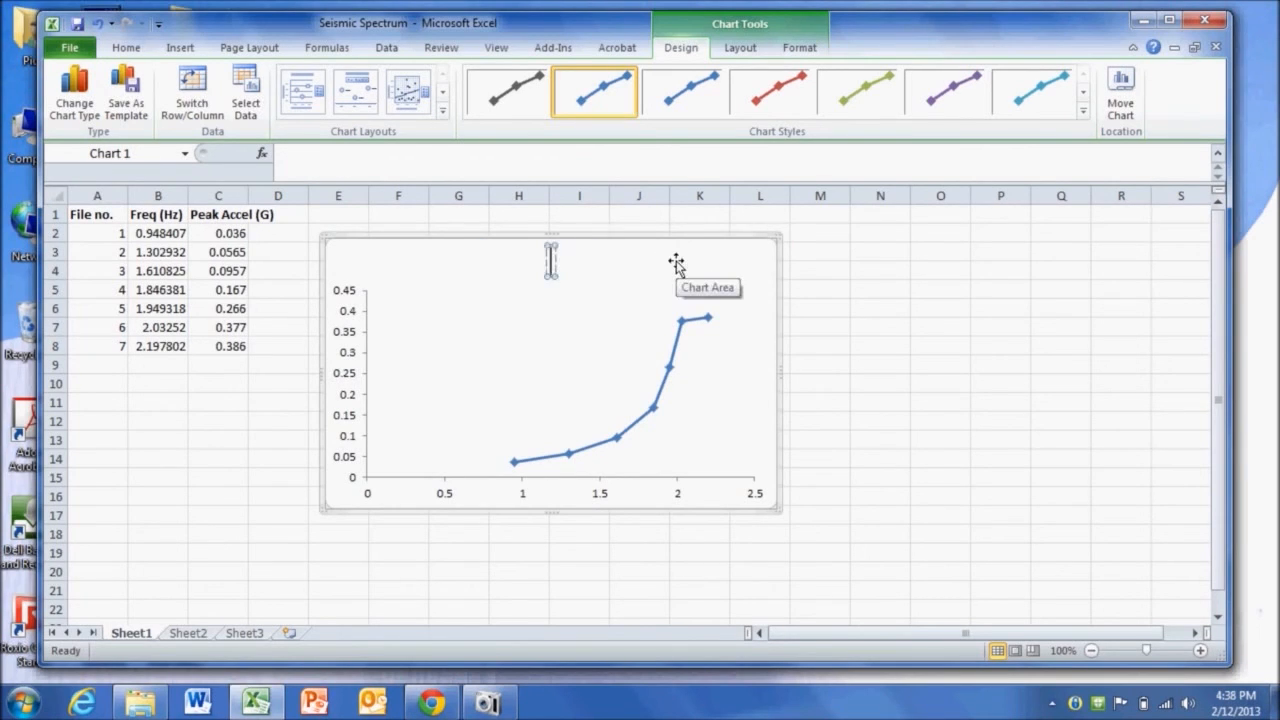
type("Seismic Spectrum for My Midel")
left_click(829, 378)
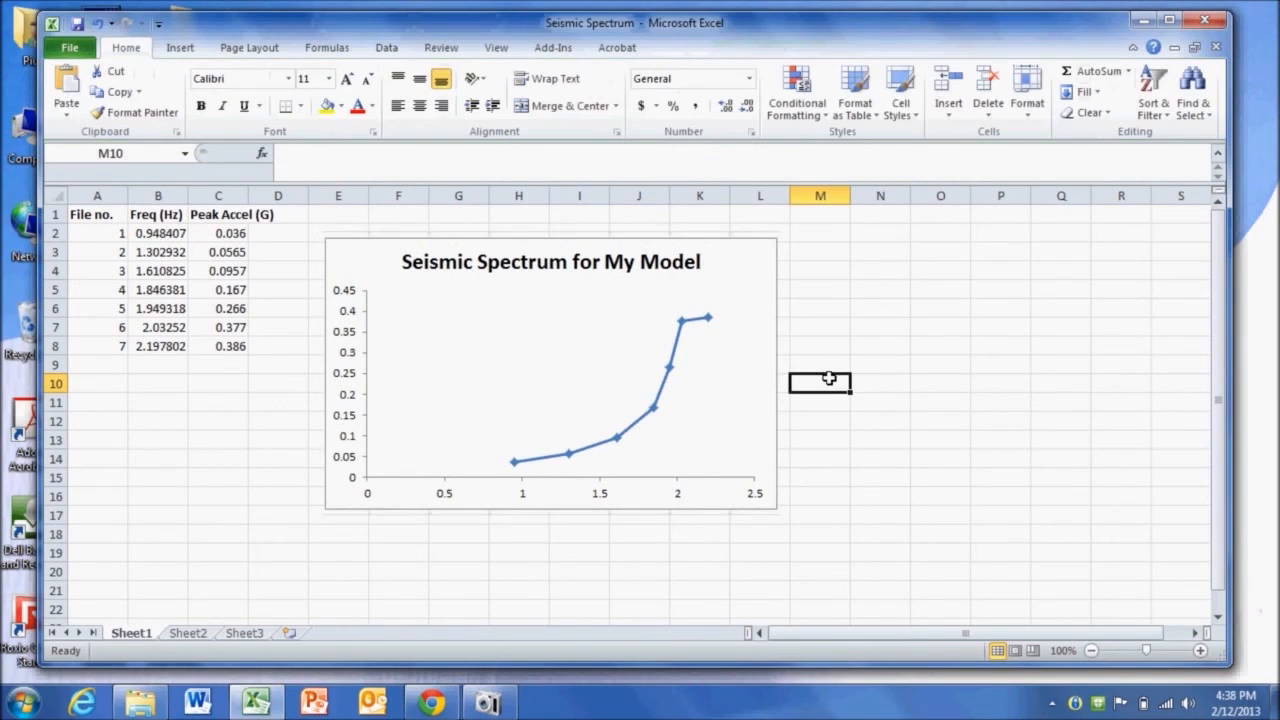
- Add a horizontal axis title below the axis and a rotated vertical axis title to the chart
left_click(723, 343)
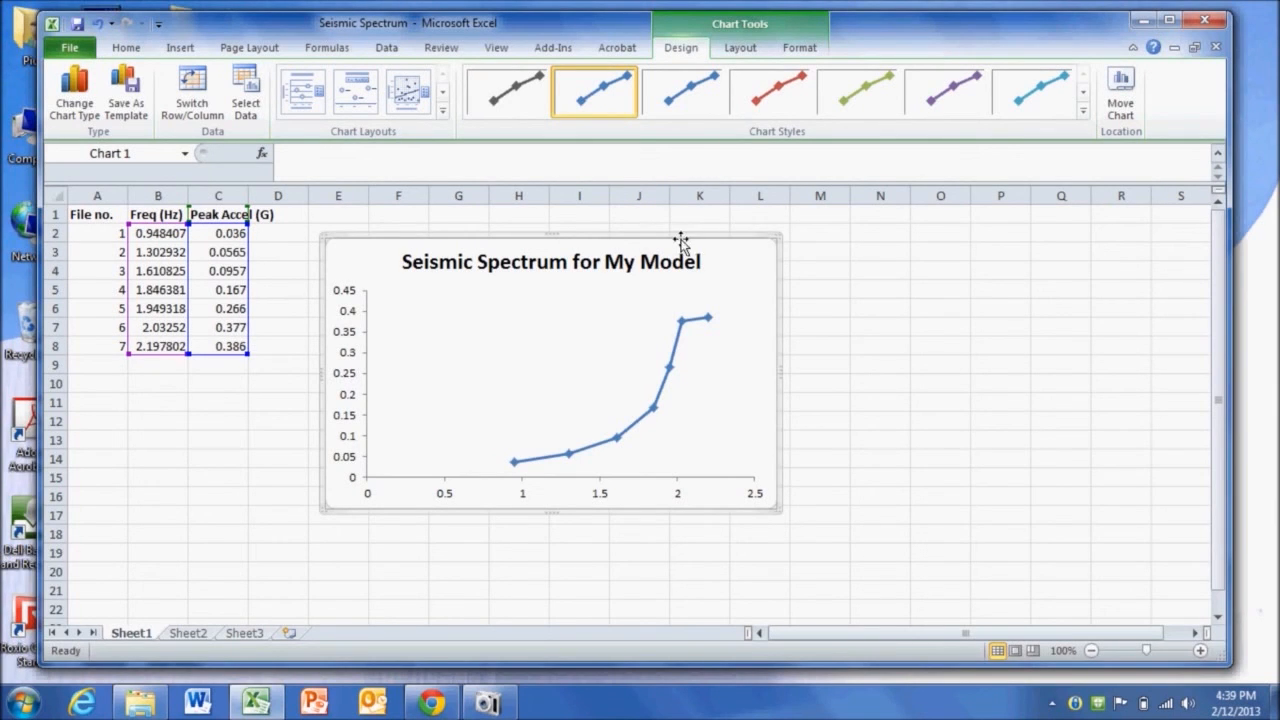
left_click(740, 50)
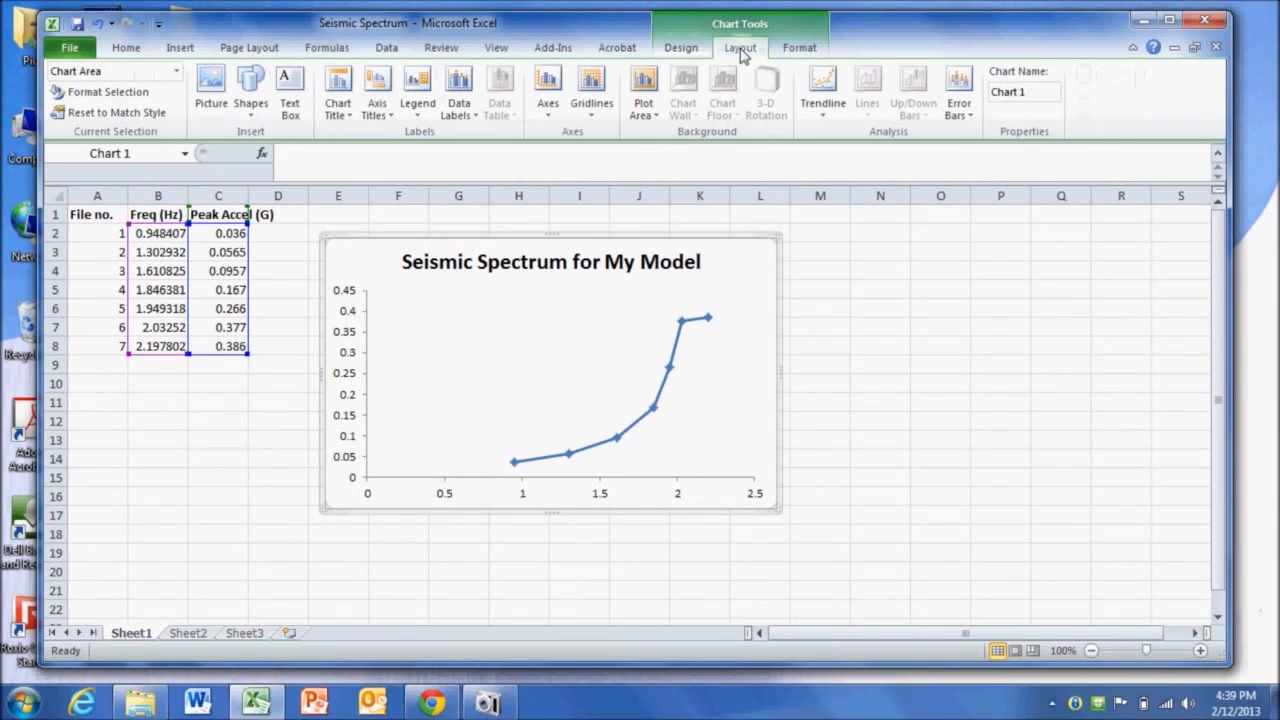
left_click(376, 110)
mouse_move(404, 144)
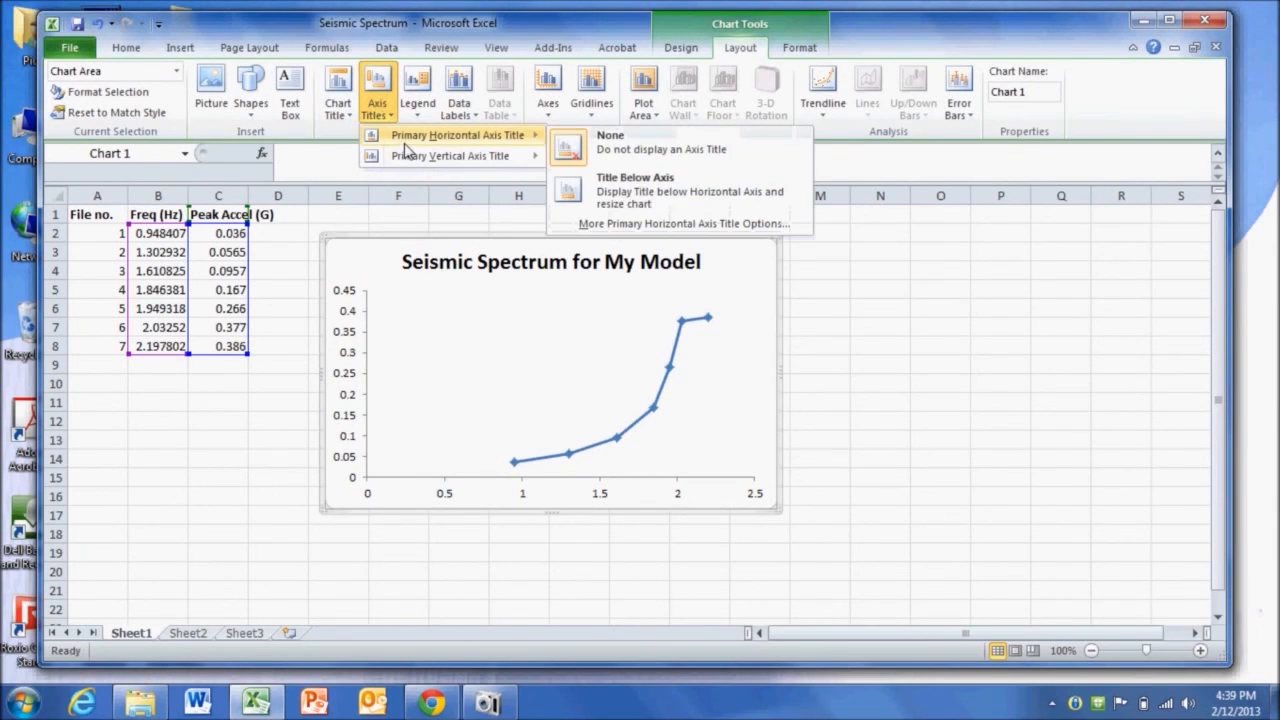
left_click(624, 193)
left_click(376, 100)
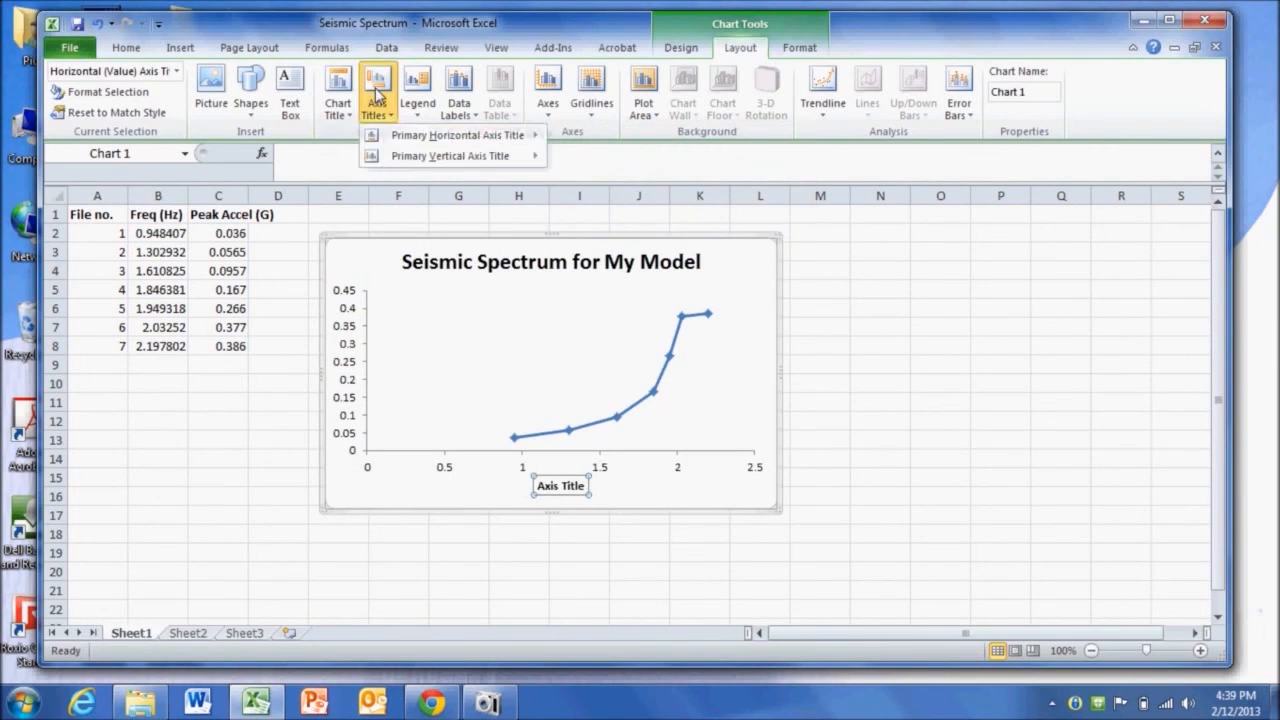
mouse_move(421, 165)
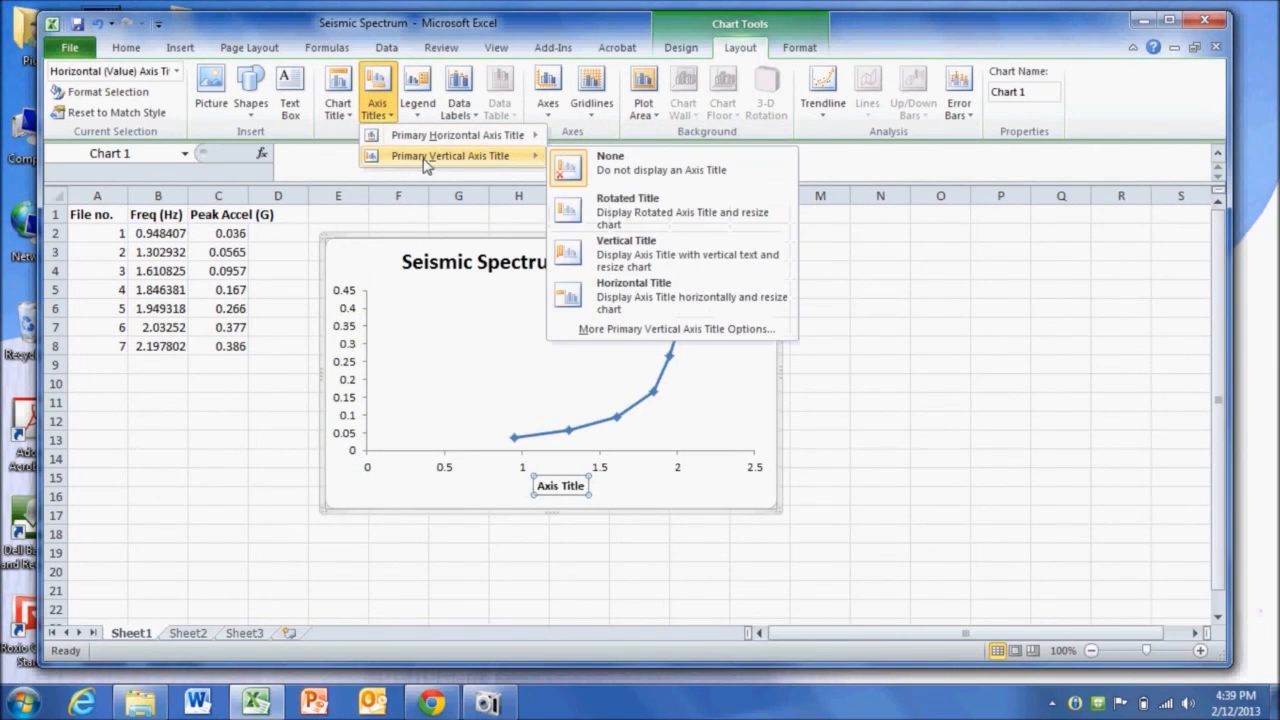
left_click(624, 206)
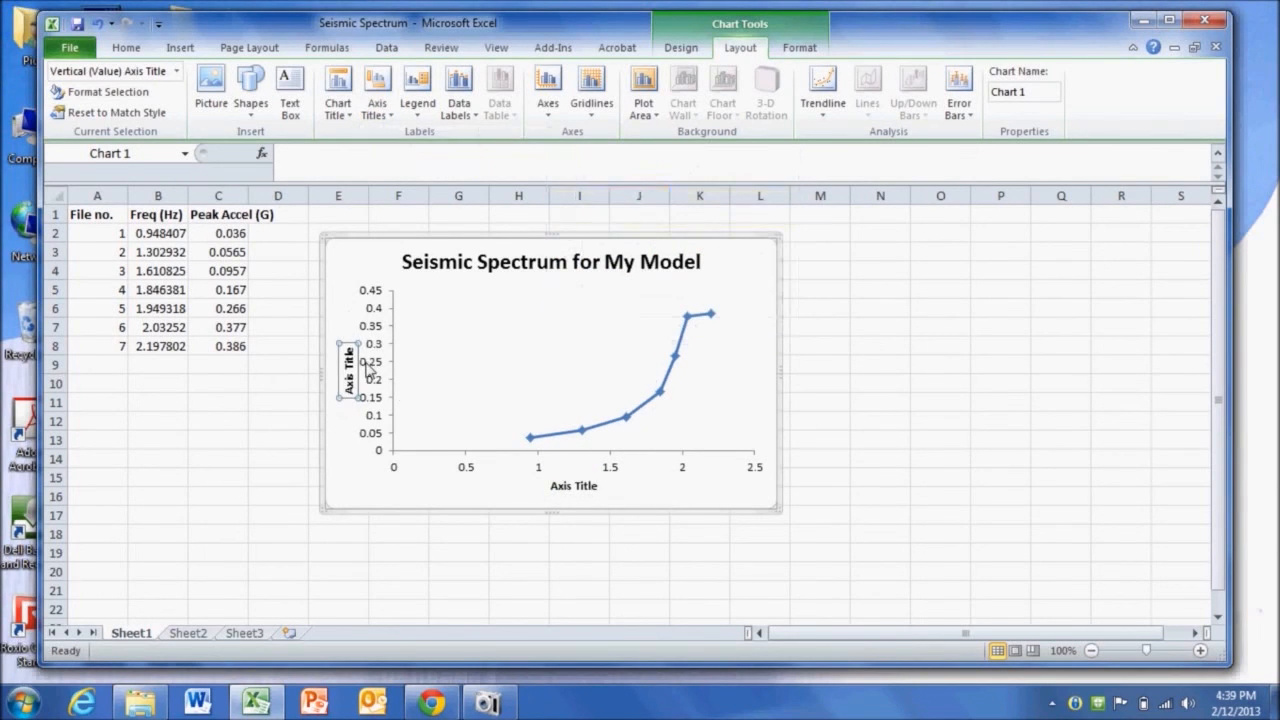
- Rename the horizontal axis title to Frequency (Hz)
left_click(561, 486)
left_click_drag(552, 486, 652, 510)
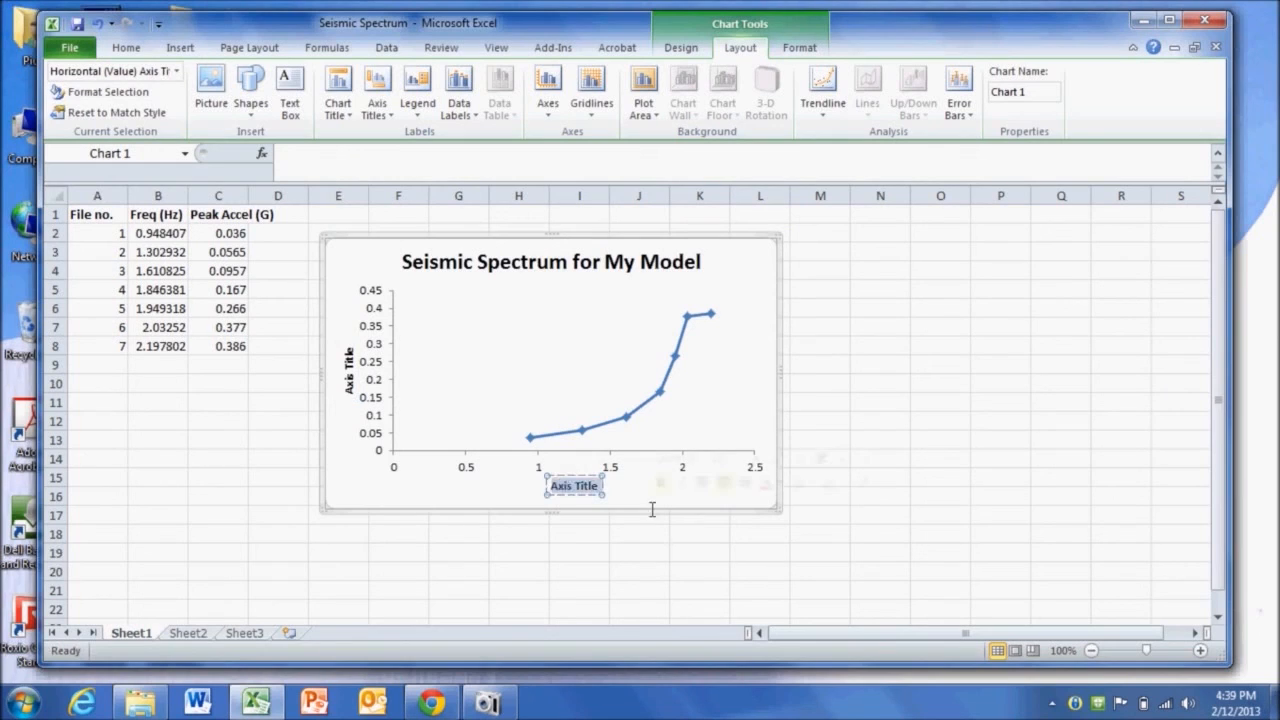
type("Freq")
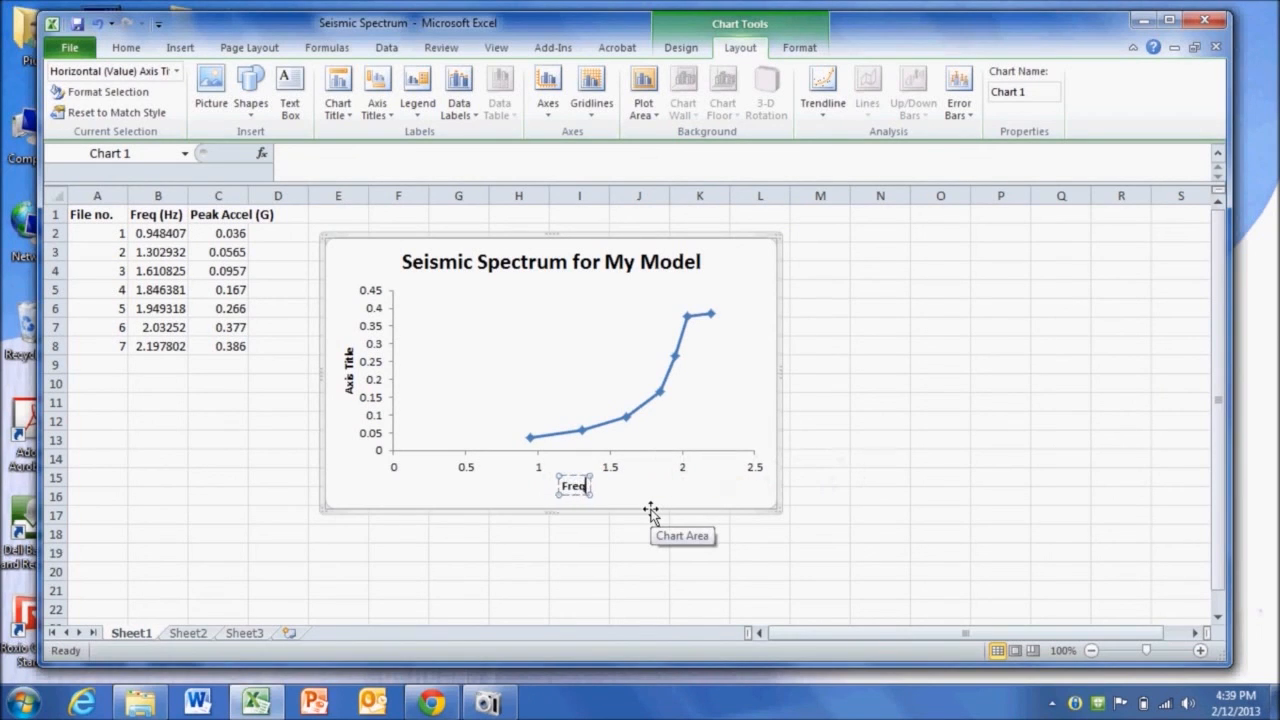
type("uency (Hz)")
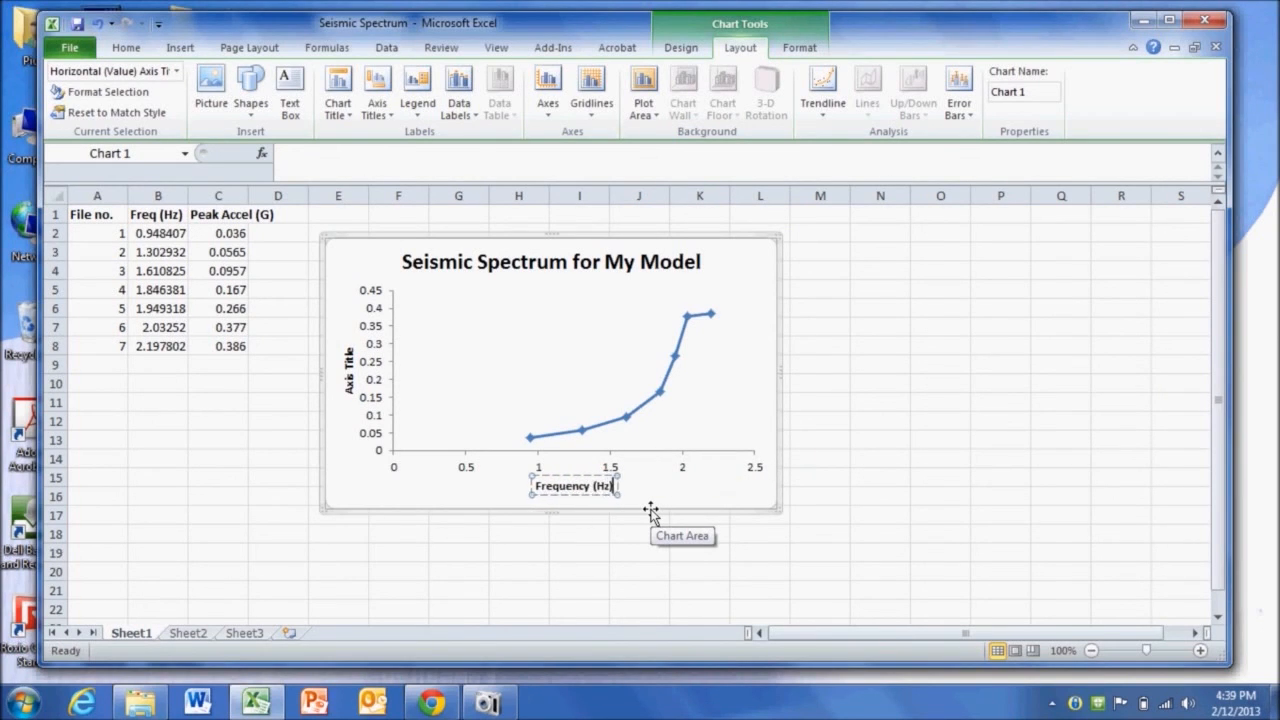
- Rename the vertical axis title to Peak Acceleration (G)
left_click(349, 358)
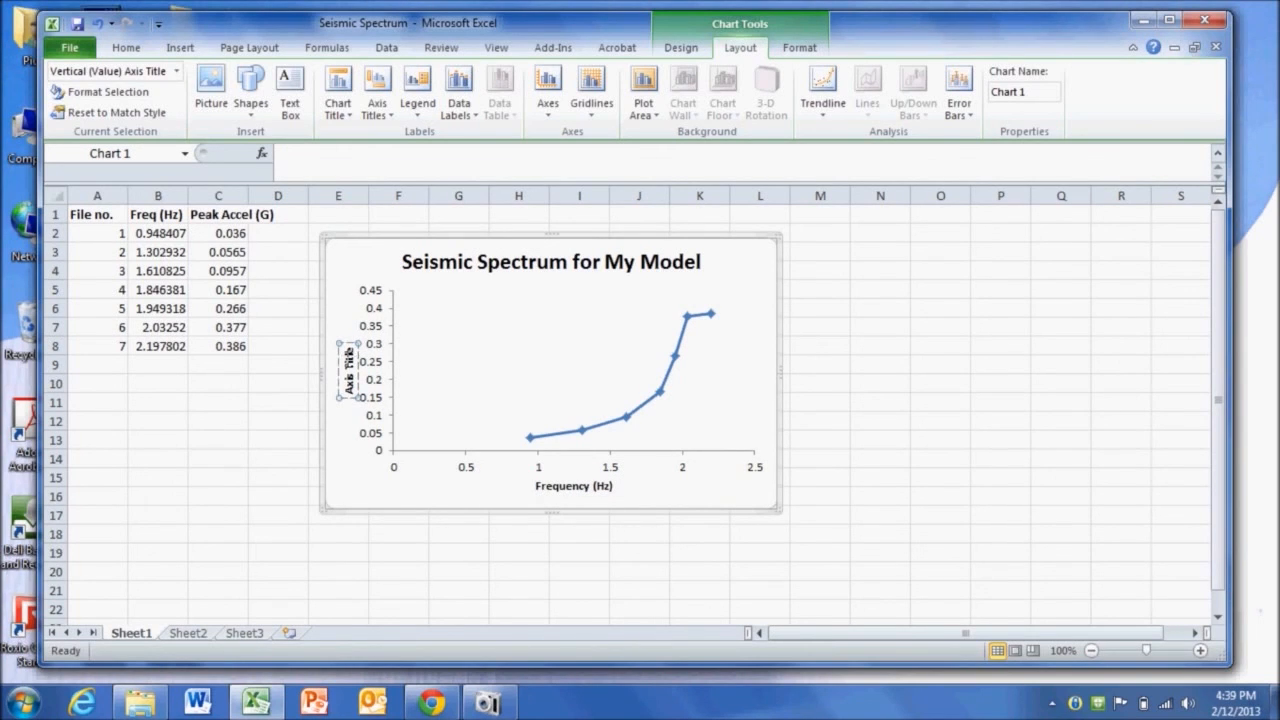
key("BackSpace")
key("BackSpace")
key("BackSpace")
key("BackSpace")
key("BackSpace")
key("BackSpace")
key("BackSpace")
key("BackSpace")
key("BackSpace")
key("BackSpace")
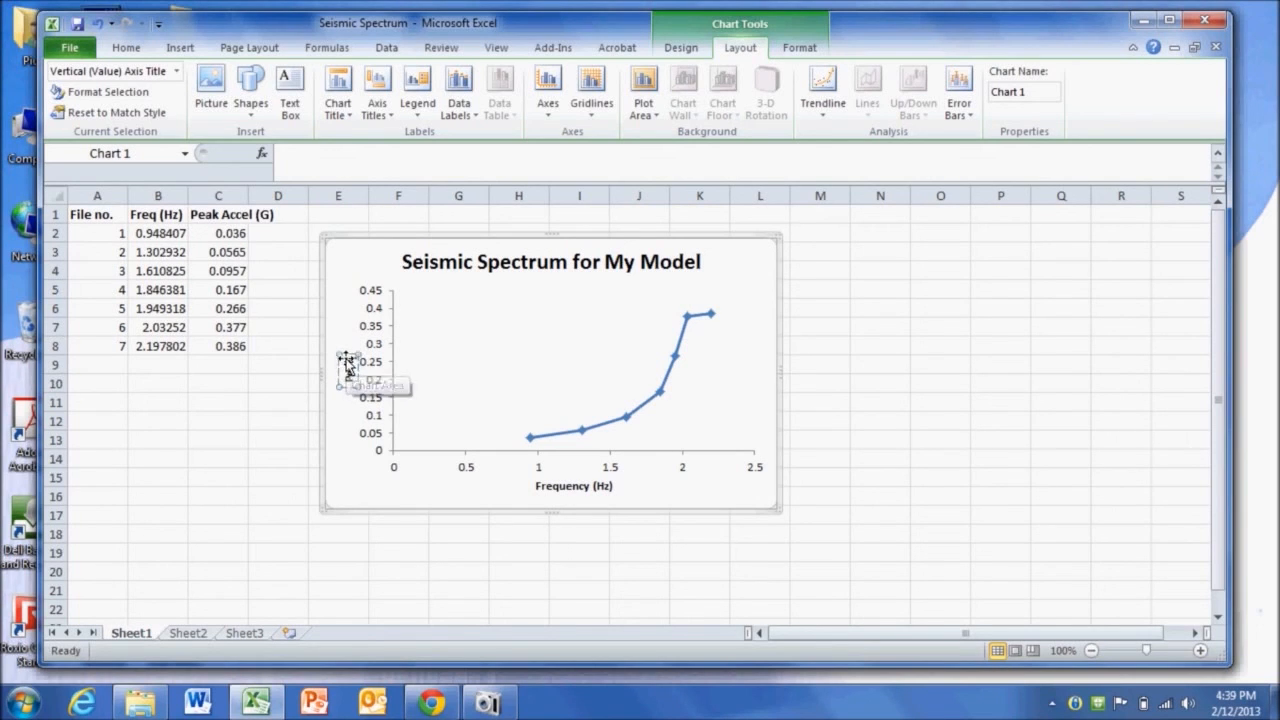
type("Peak Acceleration")
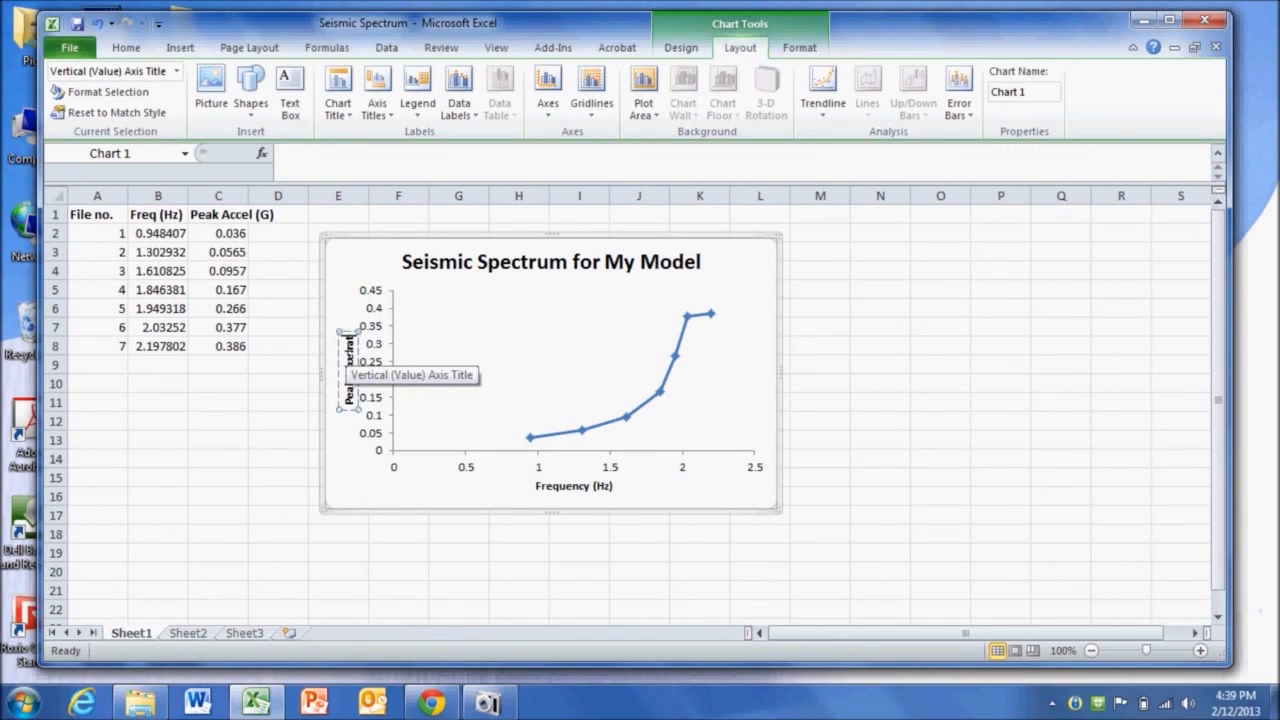
type(" (G)")
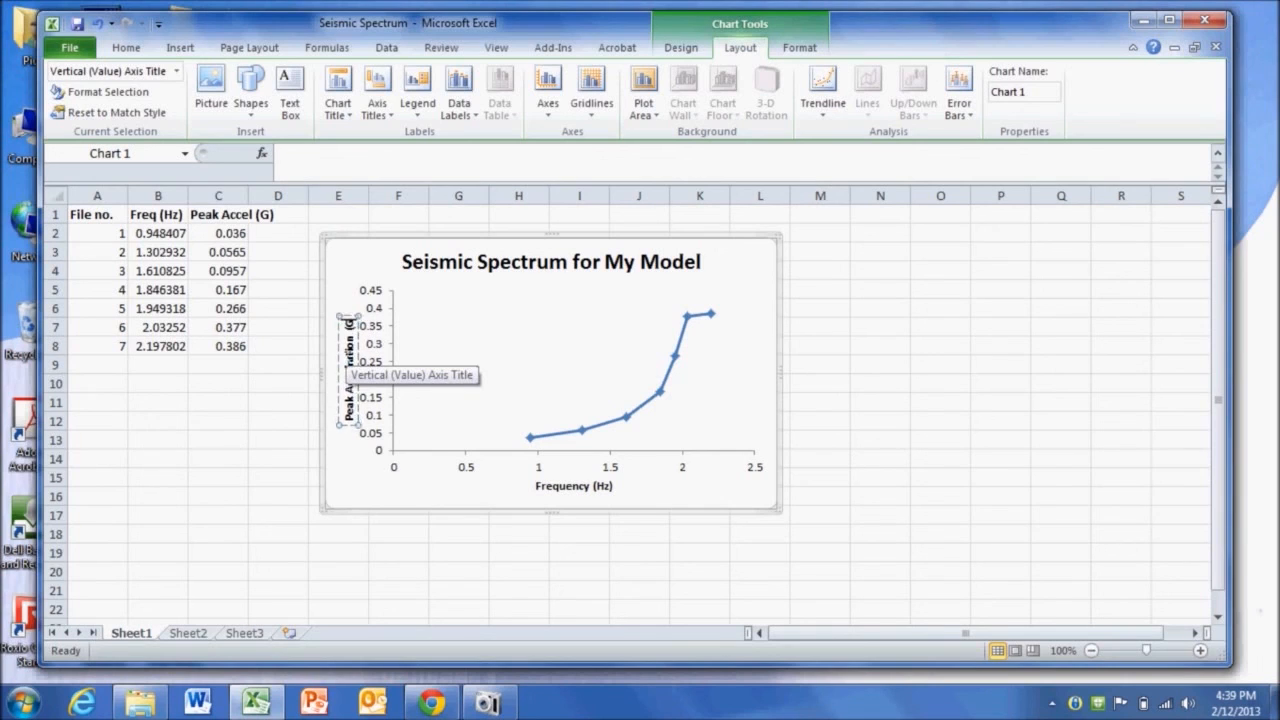
left_click(879, 481)
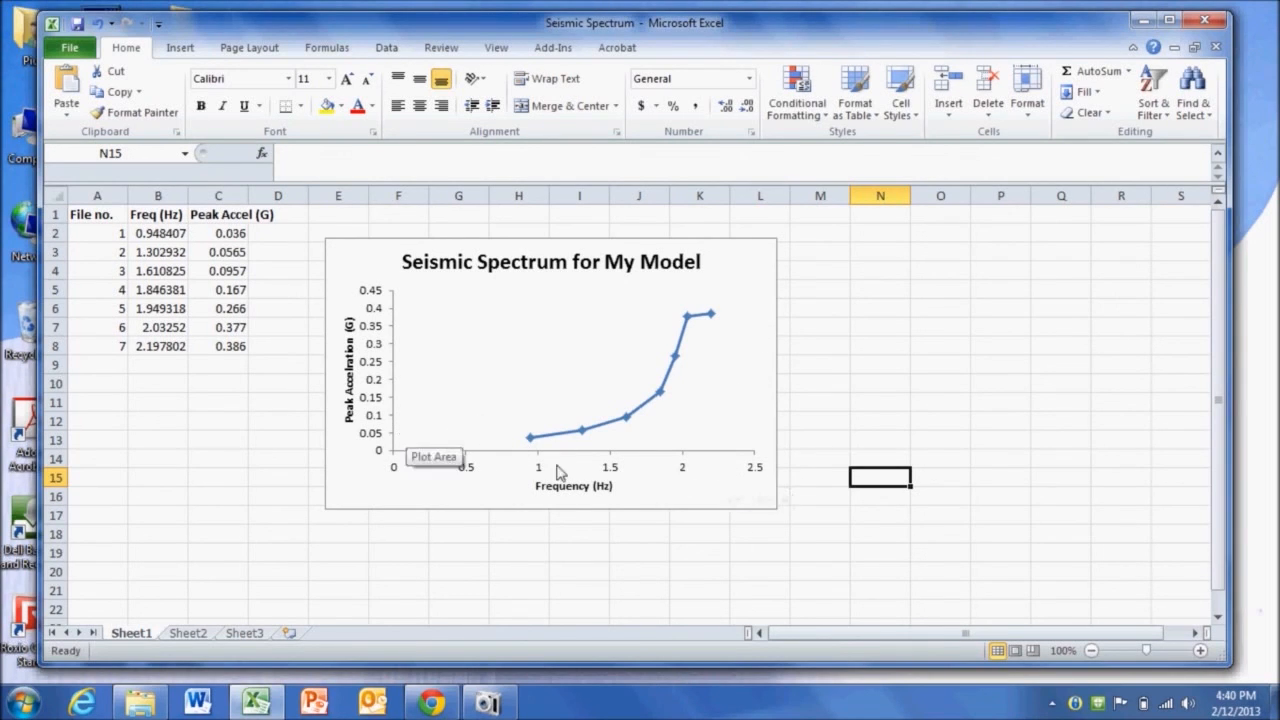
- Set the horizontal axis minimum to a fixed value of 0.5
double_click(610, 458)
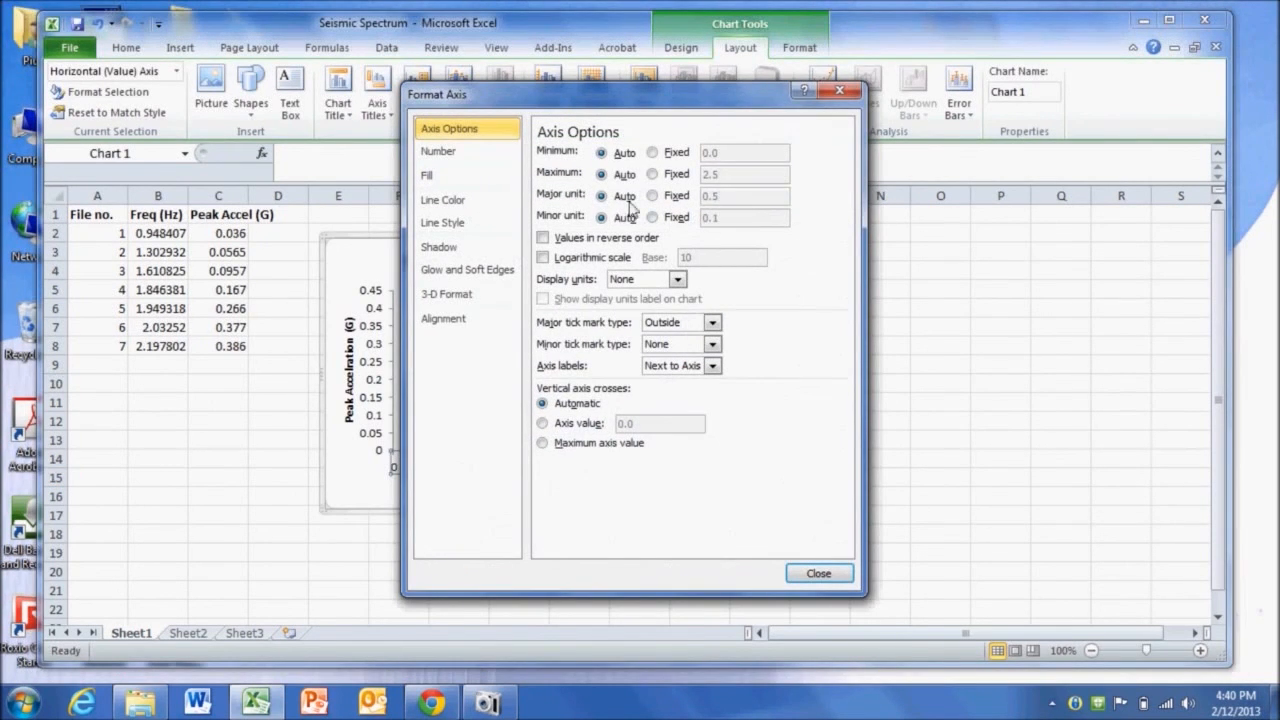
left_click(656, 152)
left_click_drag(766, 153, 632, 152)
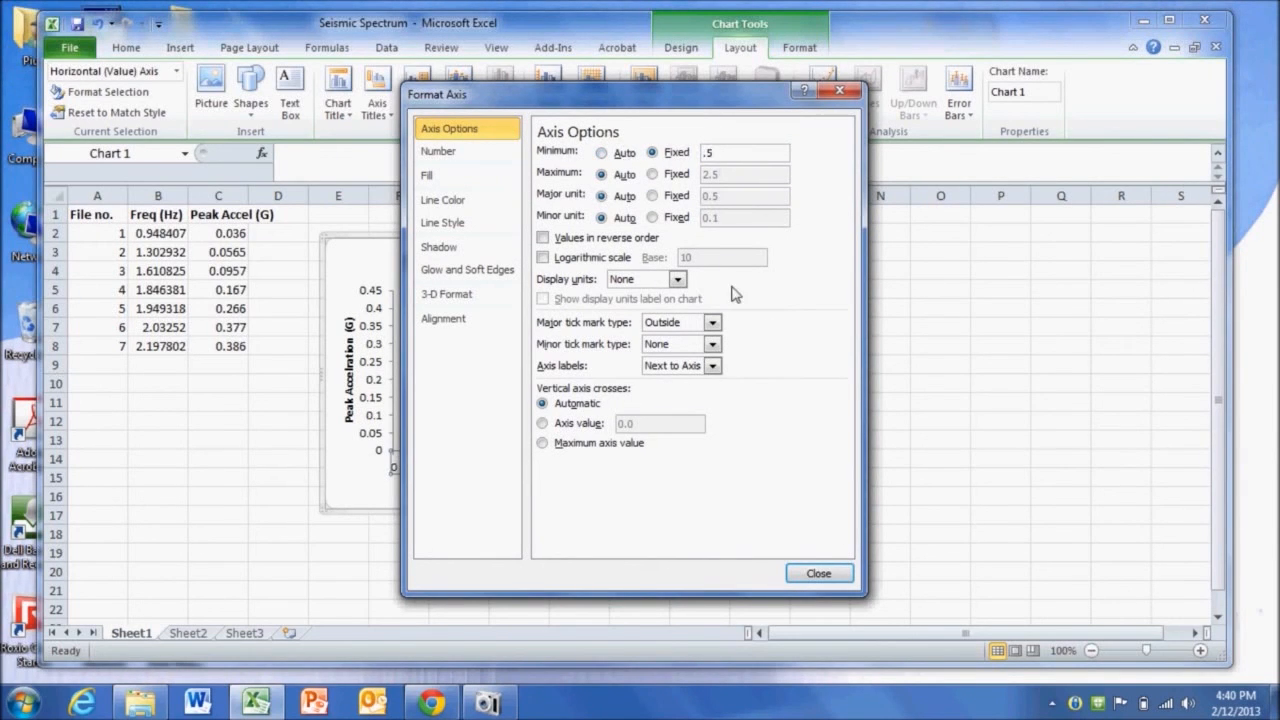
left_click(820, 574)
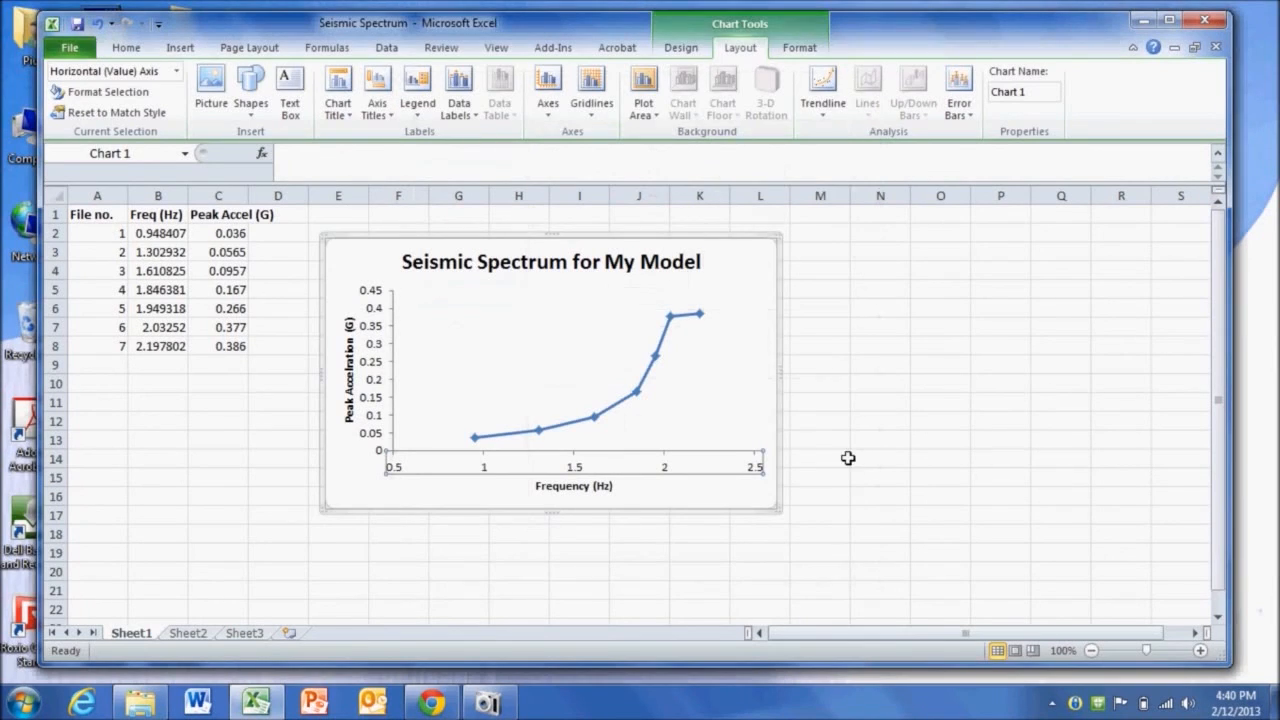
left_click(833, 462)
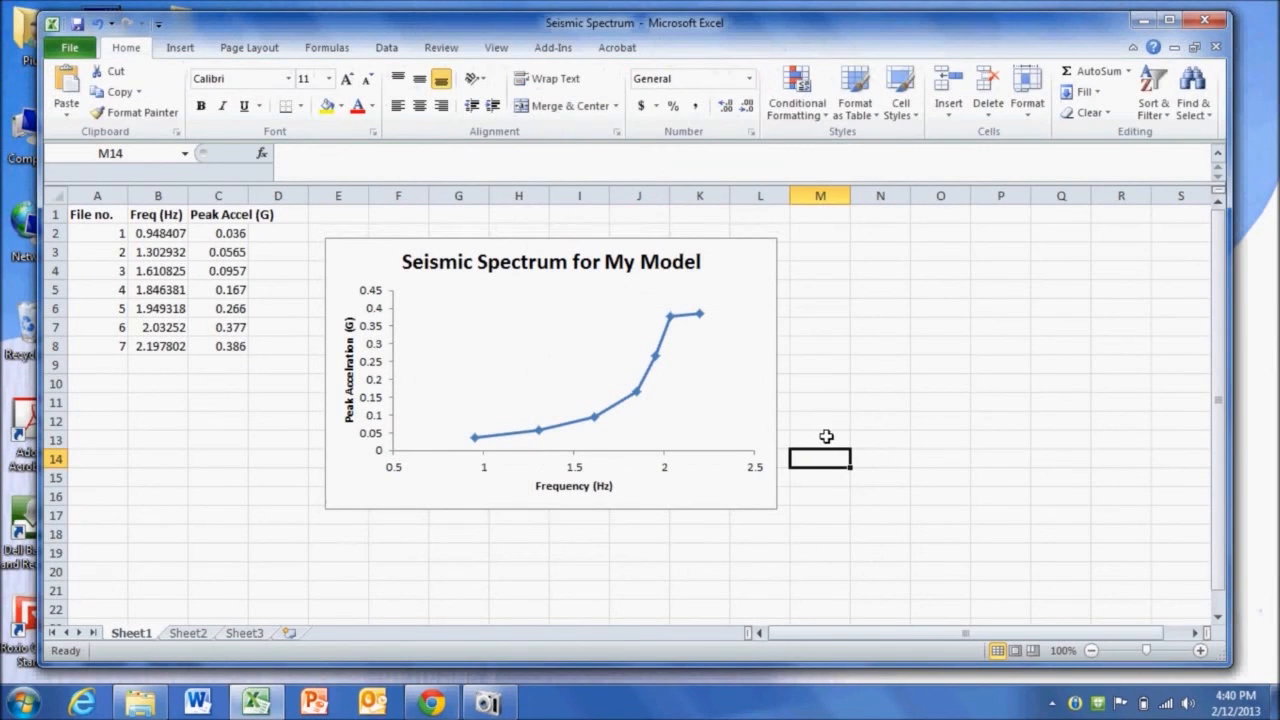
- Select the chart for further formatting
left_click(763, 286)
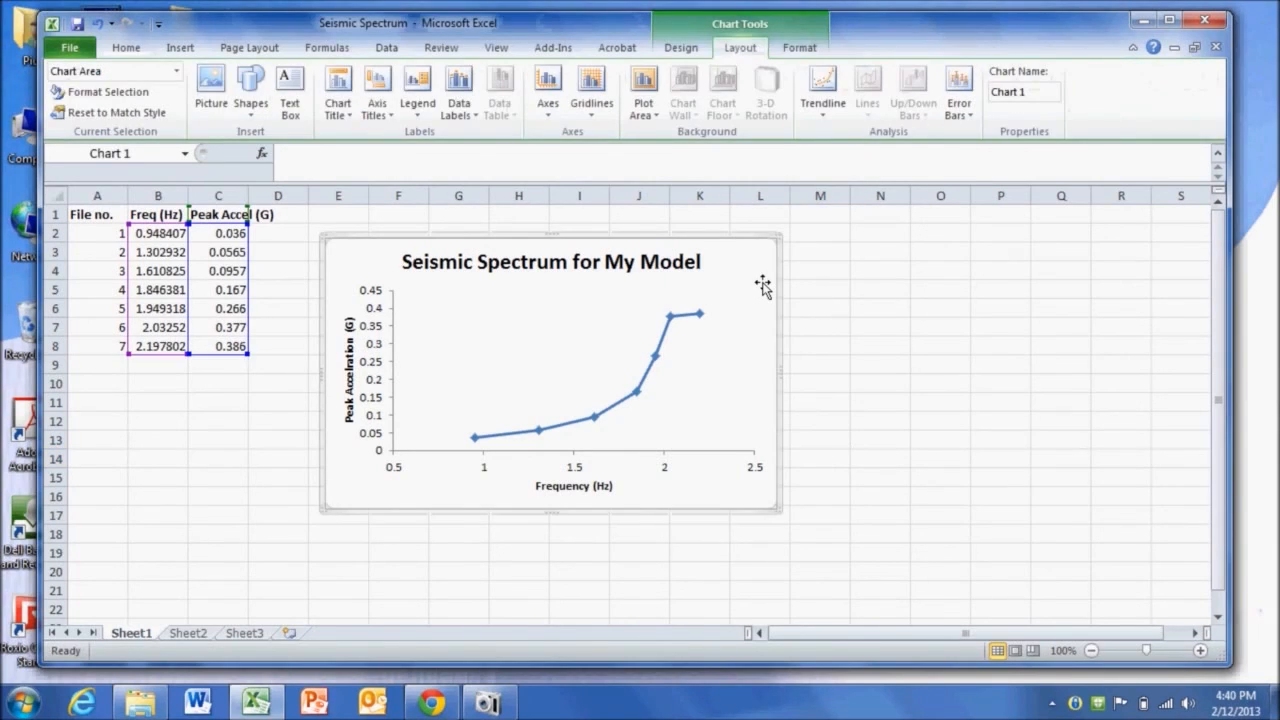